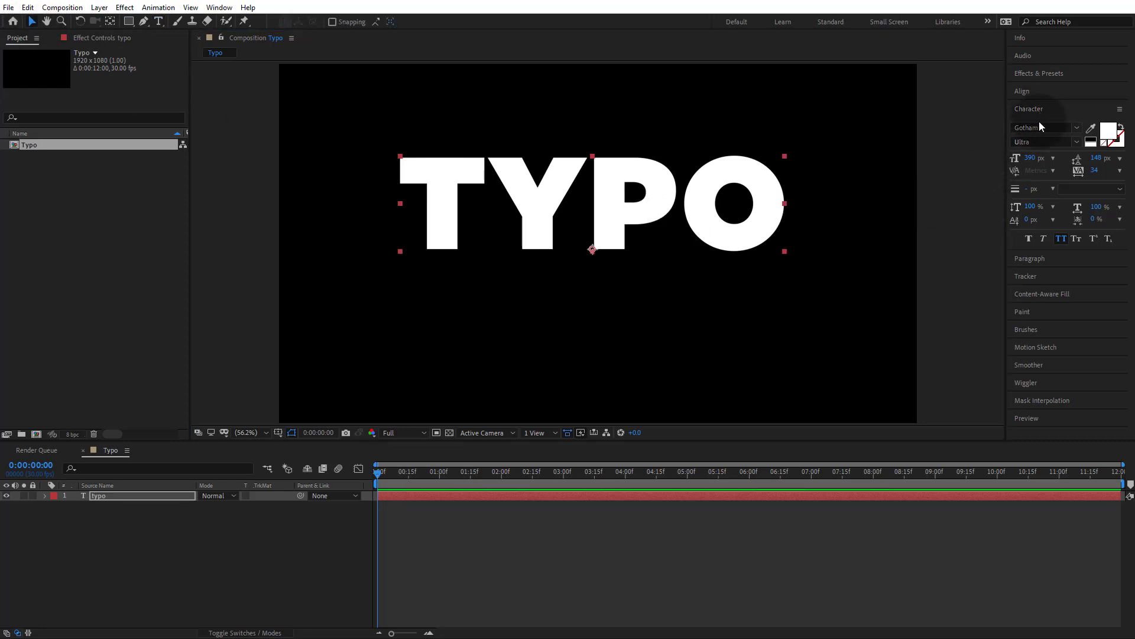
Set the TYPO text to the Gotham font in Ultra style with a font size of about 413 px.
{"action": "left_click", "coordinate": [1079, 127]}
{"action": "left_click", "coordinate": [1077, 128]}
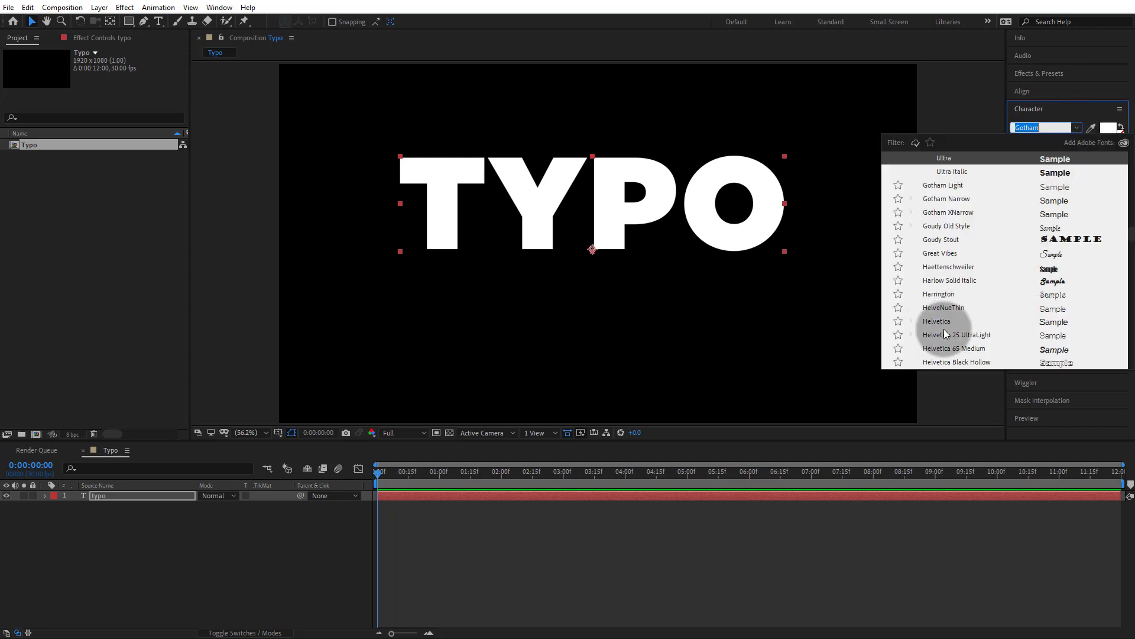
{"action": "left_click", "coordinate": [1080, 129]}
{"action": "left_click", "coordinate": [1077, 142]}
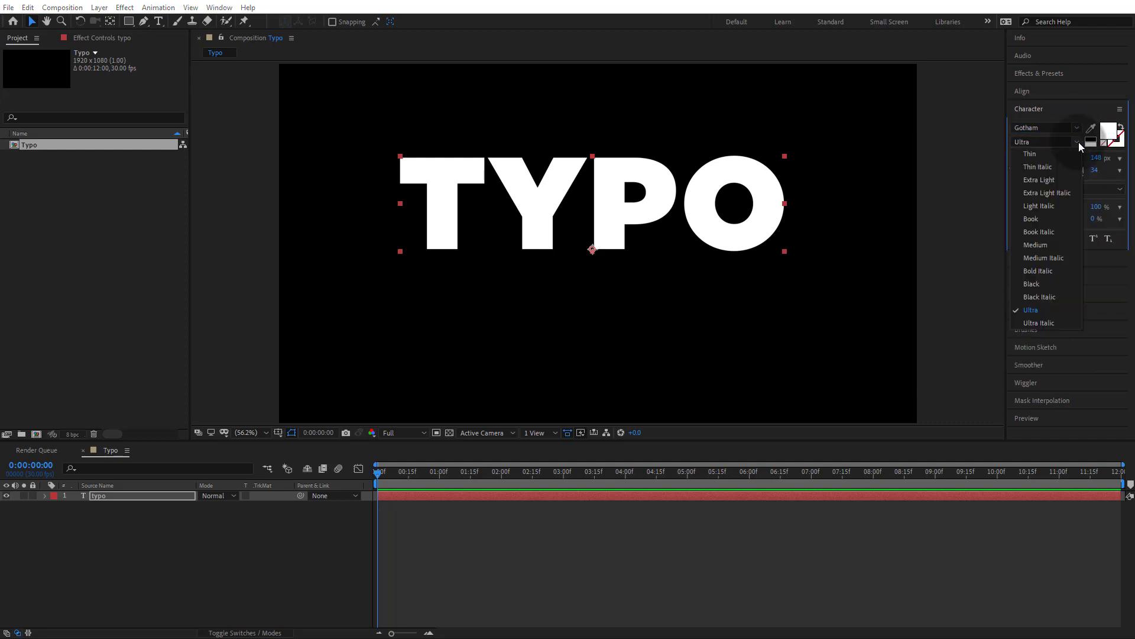
{"action": "left_click", "coordinate": [1046, 309]}
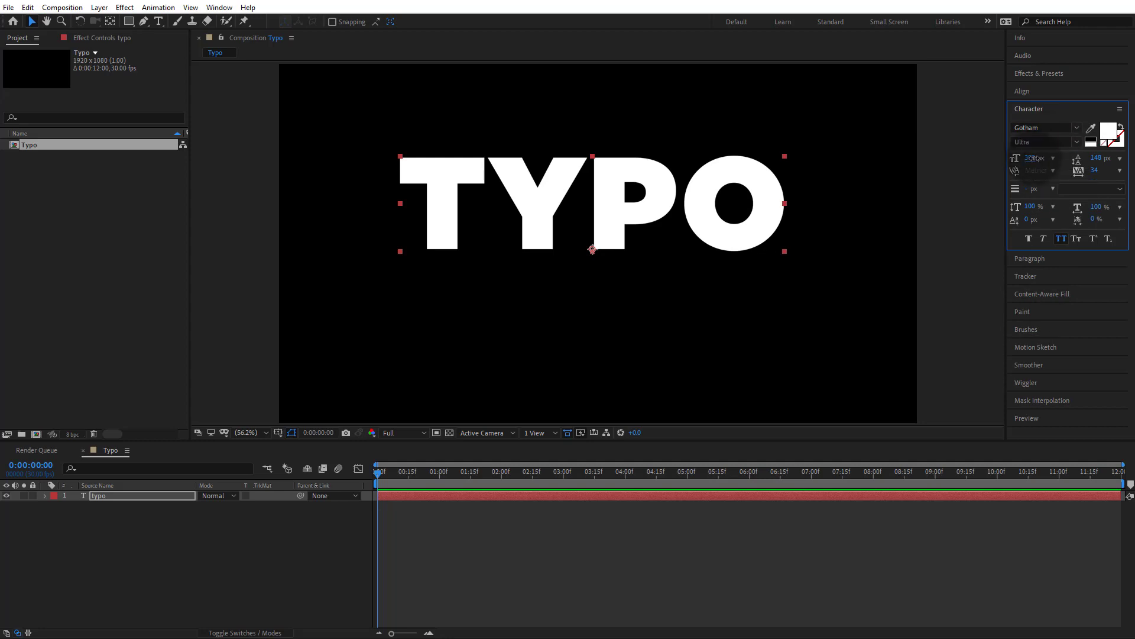
{"action": "left_click_drag", "start_coordinate": [1031, 158], "coordinate": [1046, 158]}
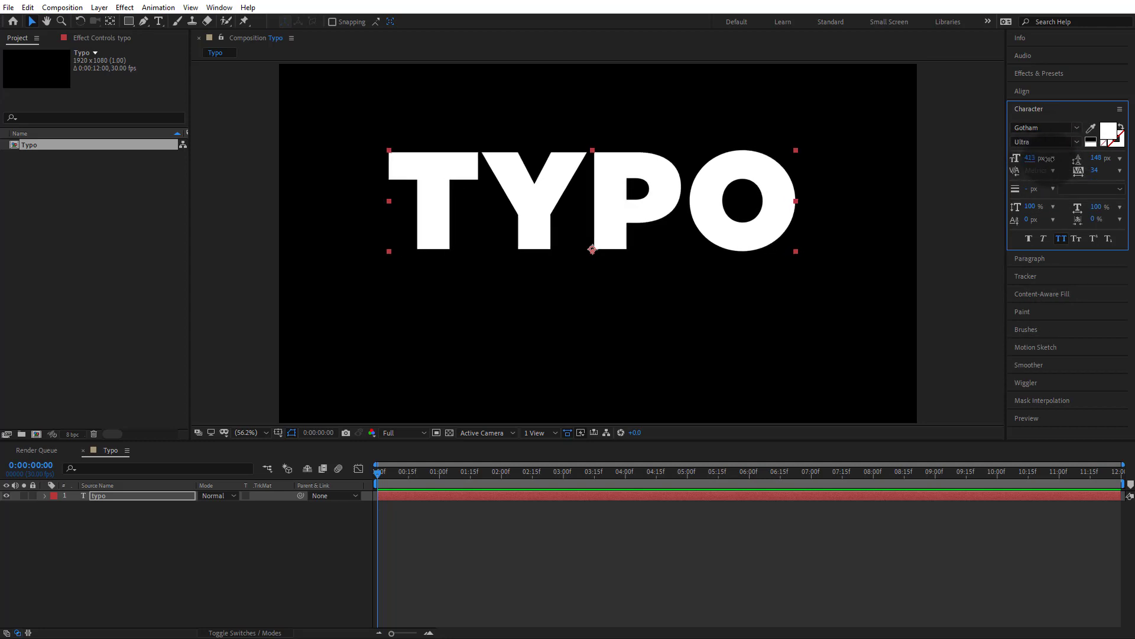
Center the TYPO text horizontally and vertically in the composition.
{"action": "left_click", "coordinate": [1036, 109]}
{"action": "left_click", "coordinate": [1028, 90]}
{"action": "left_click", "coordinate": [1041, 121]}
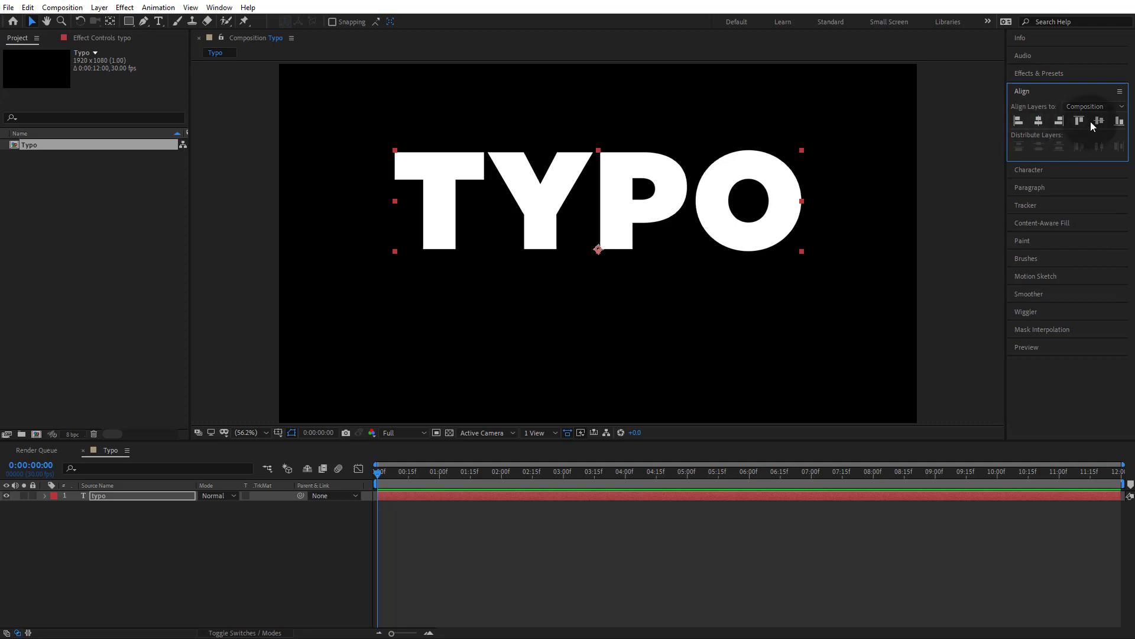
{"action": "left_click", "coordinate": [1098, 121]}
{"action": "left_click", "coordinate": [948, 229]}
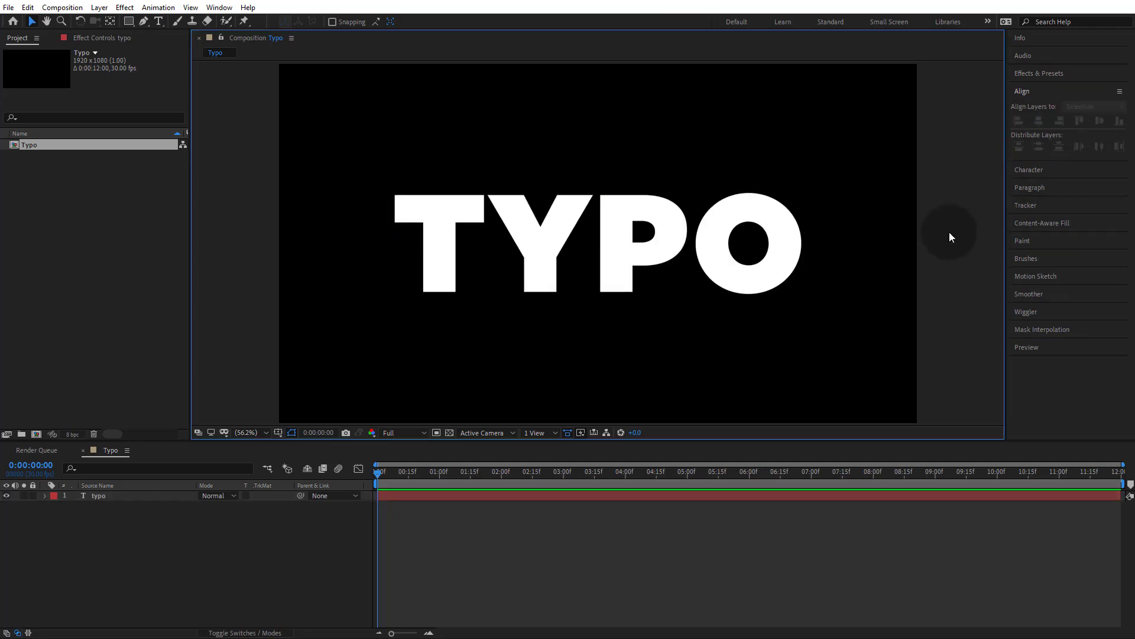
Create a 1920 x 1080 px solid with colour FF006B and place it below the typo text layer.
{"action": "left_click", "coordinate": [52, 496]}
{"action": "left_click", "coordinate": [560, 571]}
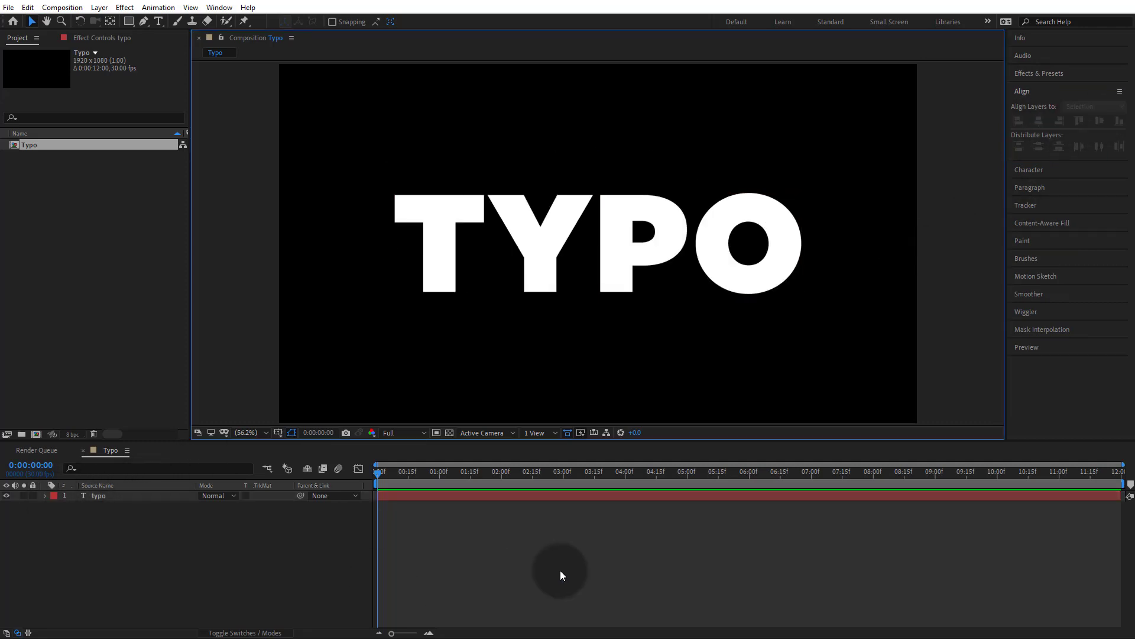
{"action": "right_click", "coordinate": [611, 558]}
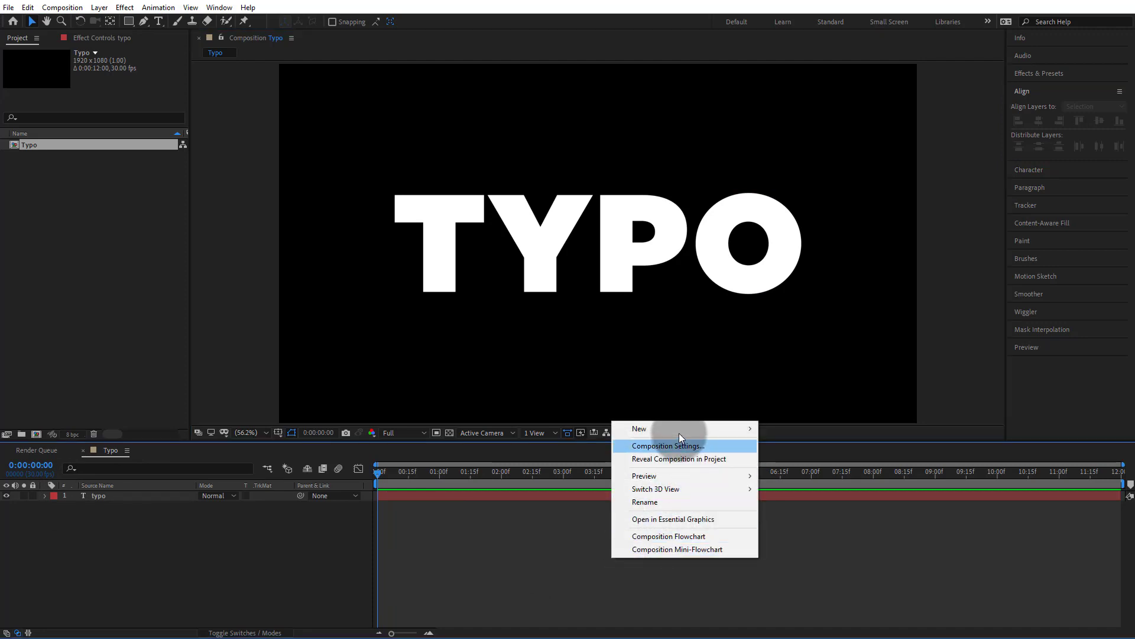
{"action": "mouse_move", "coordinate": [677, 437]}
{"action": "left_click", "coordinate": [807, 458]}
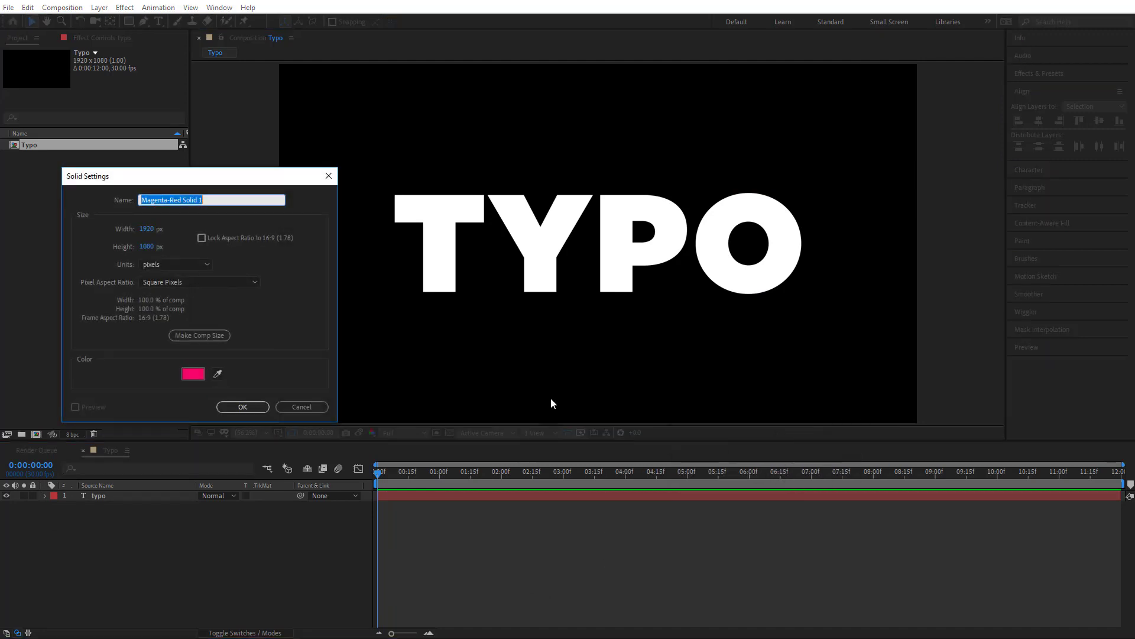
{"action": "left_click_drag", "start_coordinate": [240, 179], "coordinate": [736, 121]}
{"action": "left_click", "coordinate": [690, 315]}
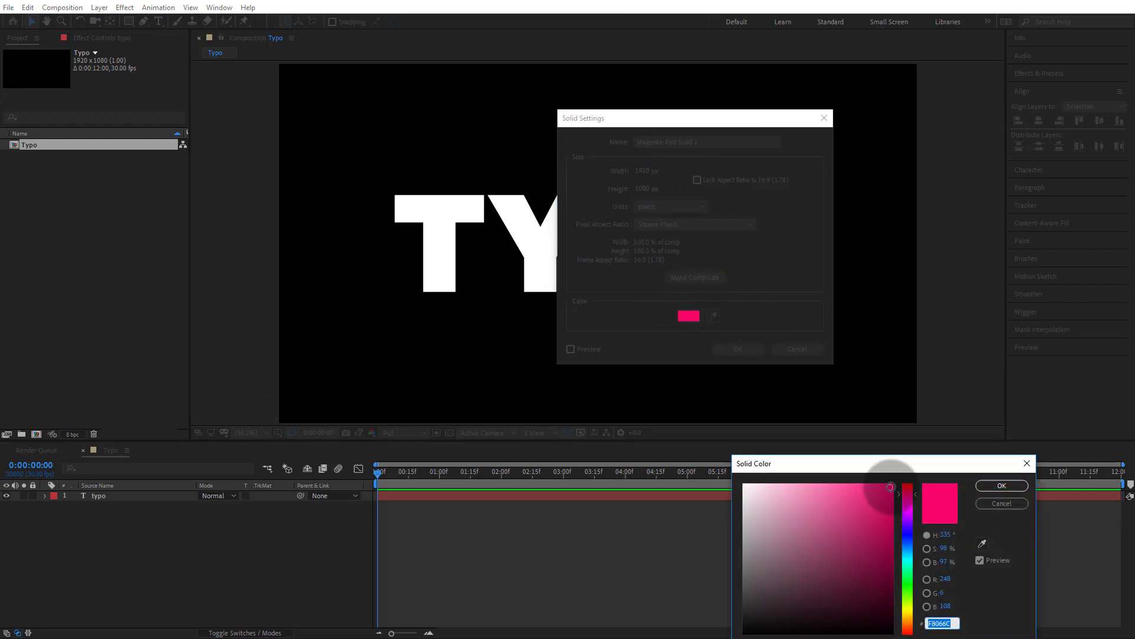
{"action": "left_click", "coordinate": [895, 480]}
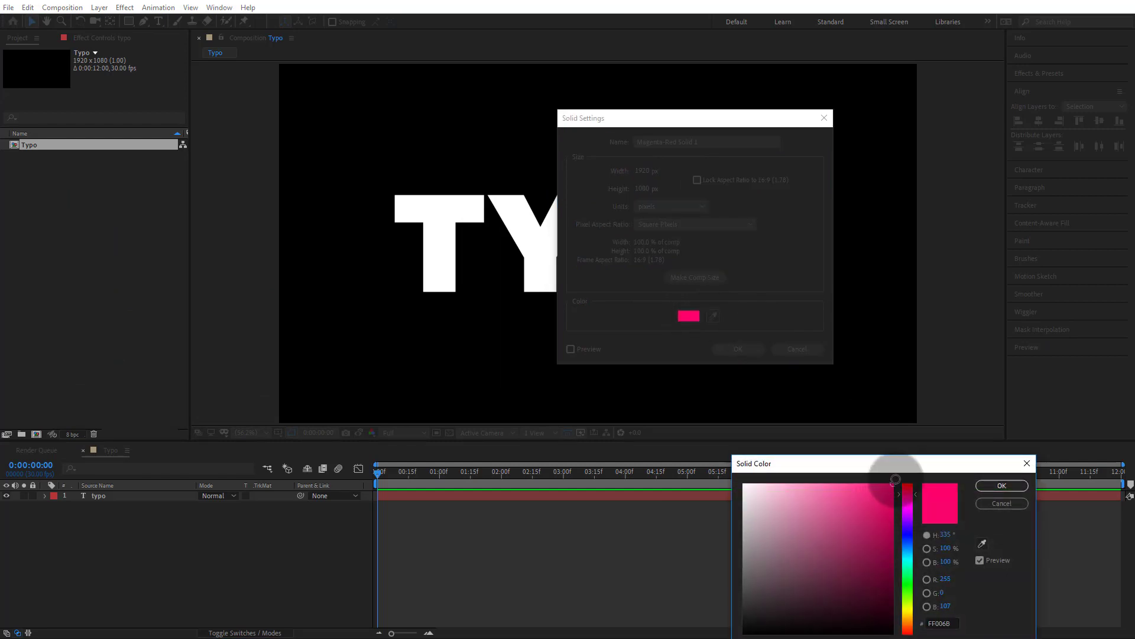
{"action": "left_click", "coordinate": [993, 486]}
{"action": "left_click", "coordinate": [752, 350]}
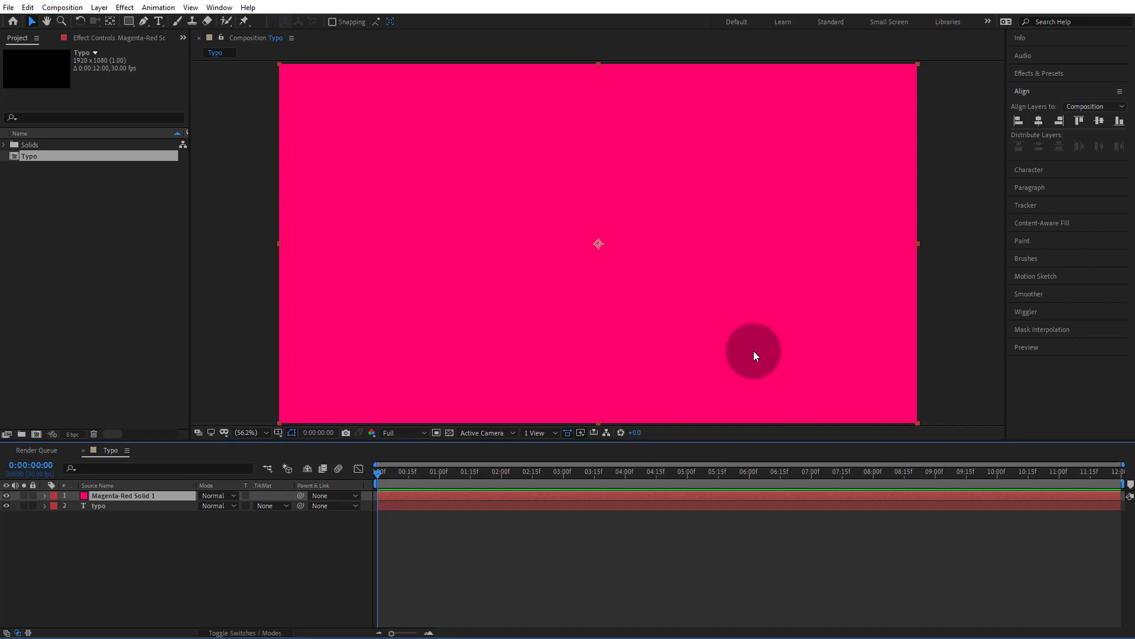
{"action": "left_click_drag", "start_coordinate": [109, 494], "coordinate": [114, 509]}
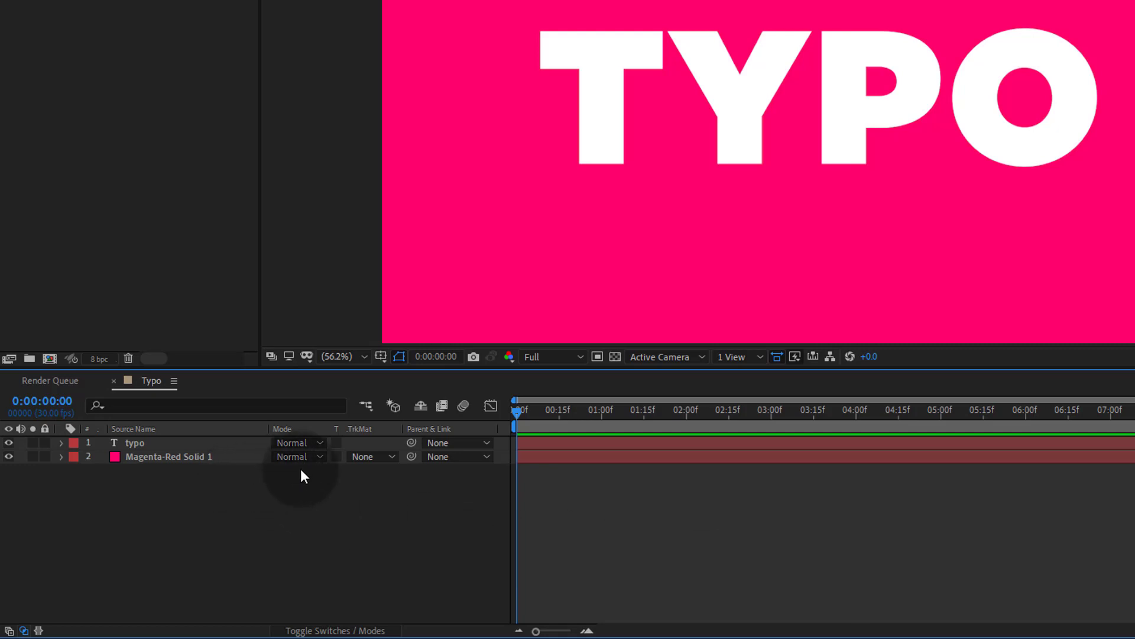
{"action": "left_click", "coordinate": [369, 457]}
{"action": "left_click", "coordinate": [190, 488]}
{"action": "left_click", "coordinate": [136, 444]}
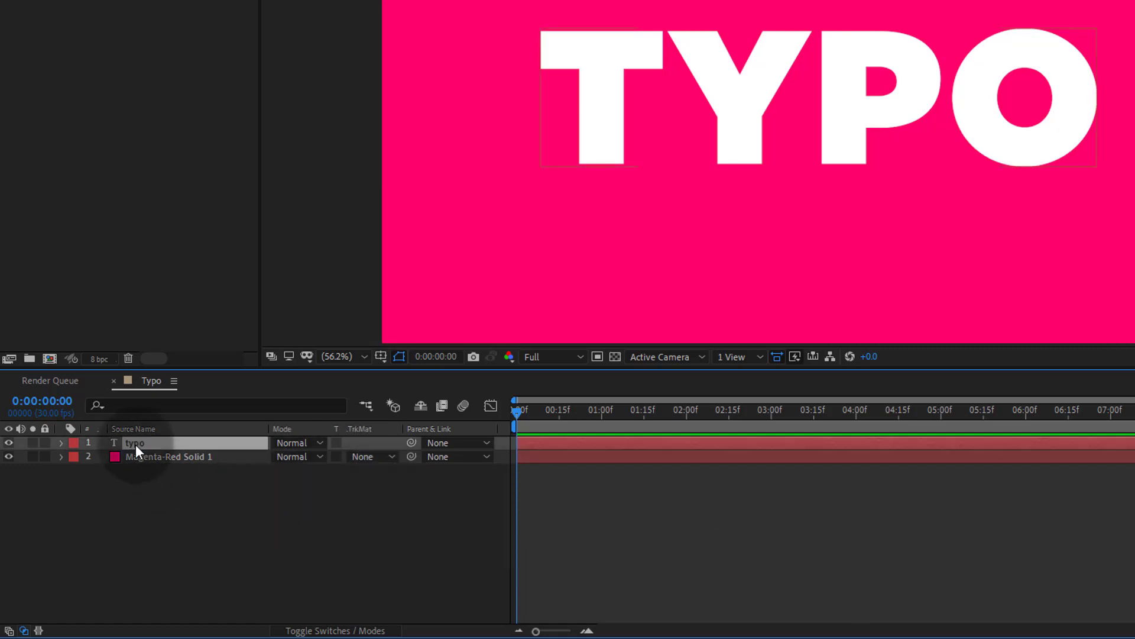
{"action": "left_click", "coordinate": [8, 456]}
{"action": "left_click", "coordinate": [8, 456]}
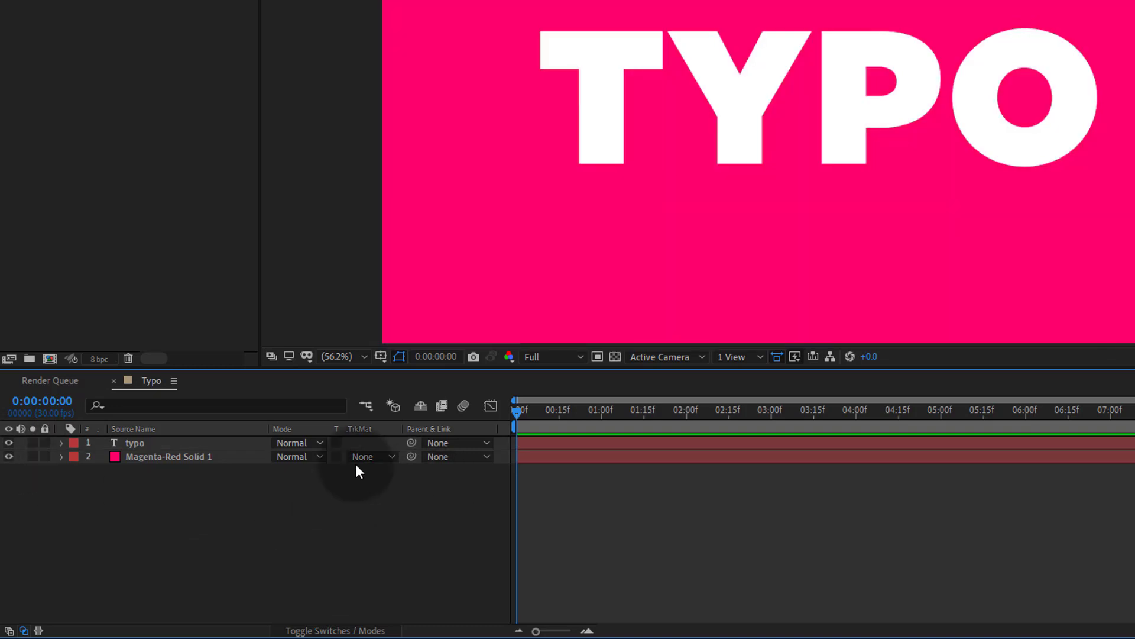
{"action": "left_click", "coordinate": [333, 631]}
{"action": "left_click", "coordinate": [335, 631]}
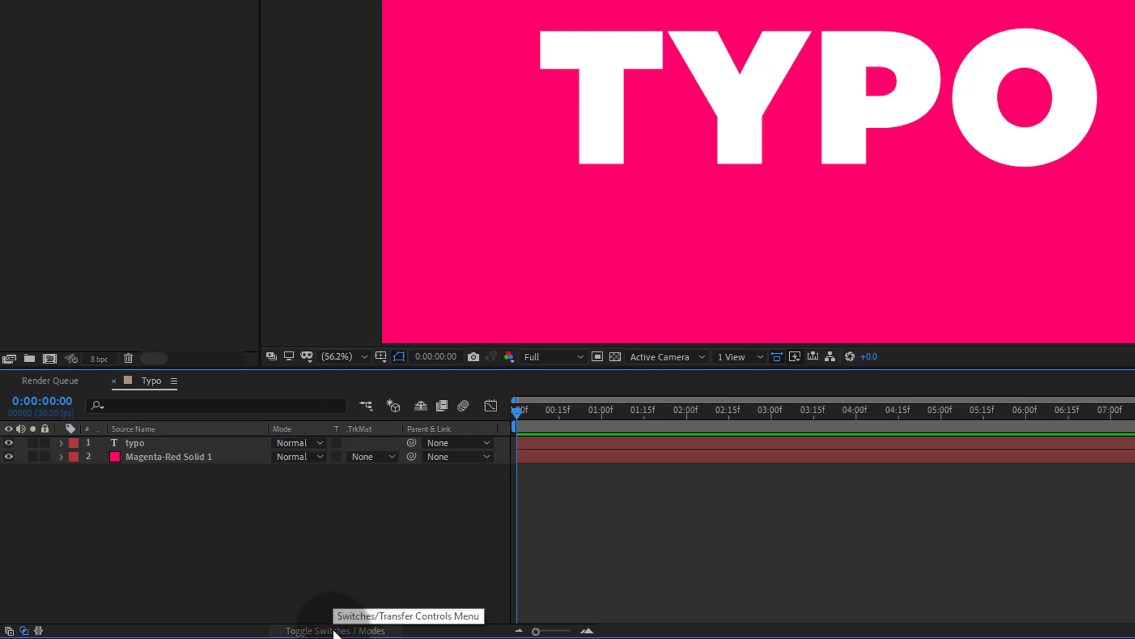
Try the Alpha Matte on the magenta solid and settle on Alpha Inverted Matte "typo" as its track matte.
{"action": "left_click", "coordinate": [371, 459]}
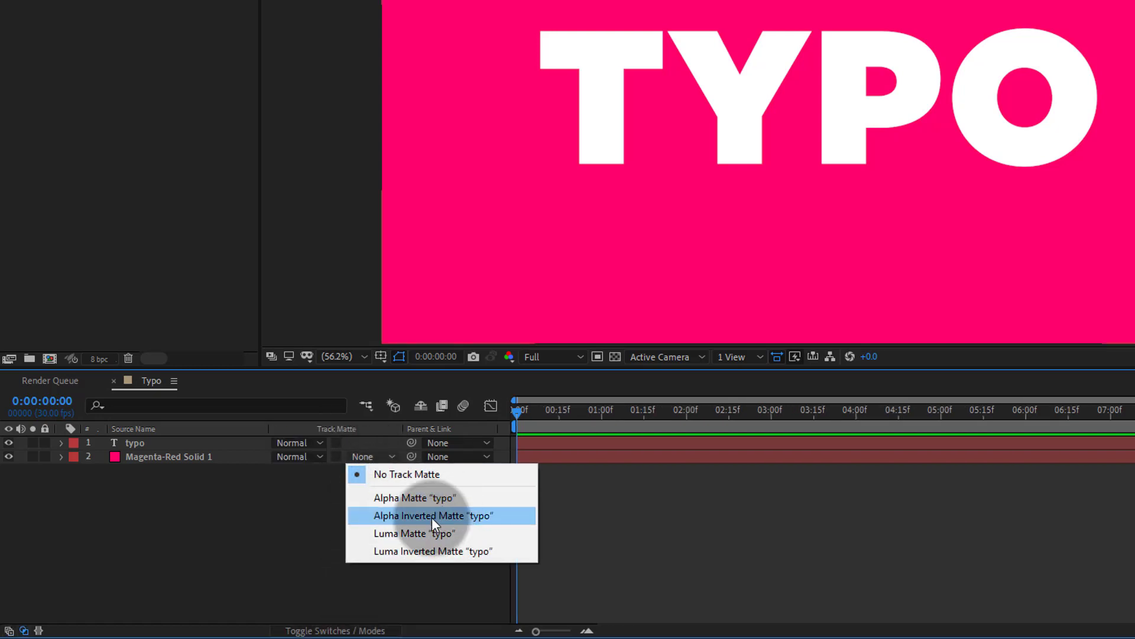
{"action": "left_click", "coordinate": [434, 498]}
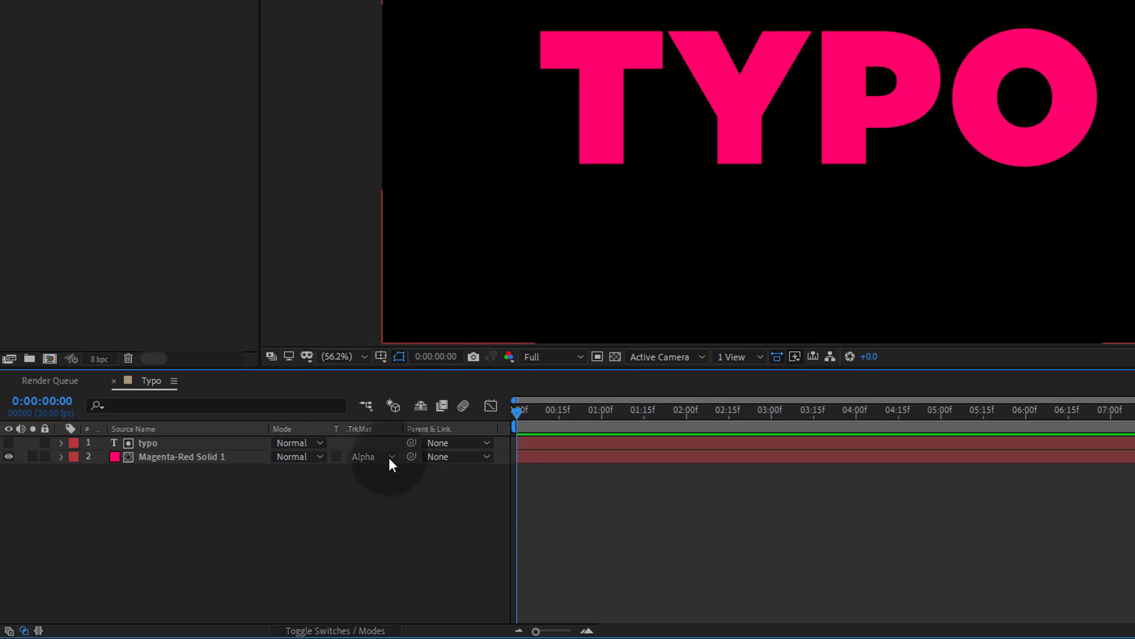
{"action": "left_click", "coordinate": [381, 456]}
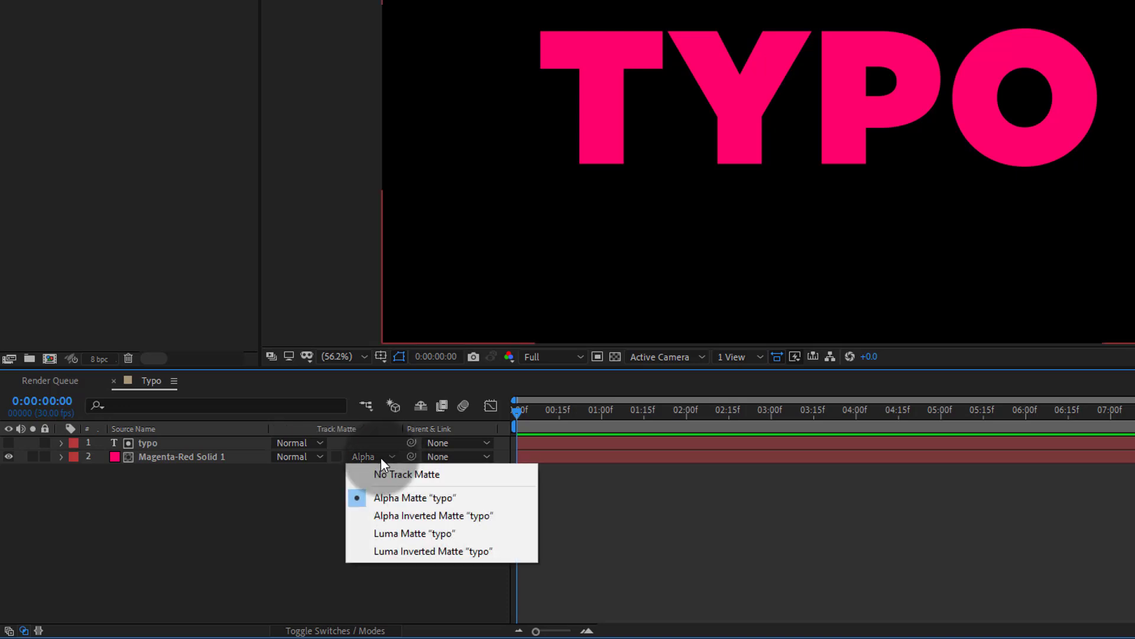
{"action": "left_click", "coordinate": [438, 518]}
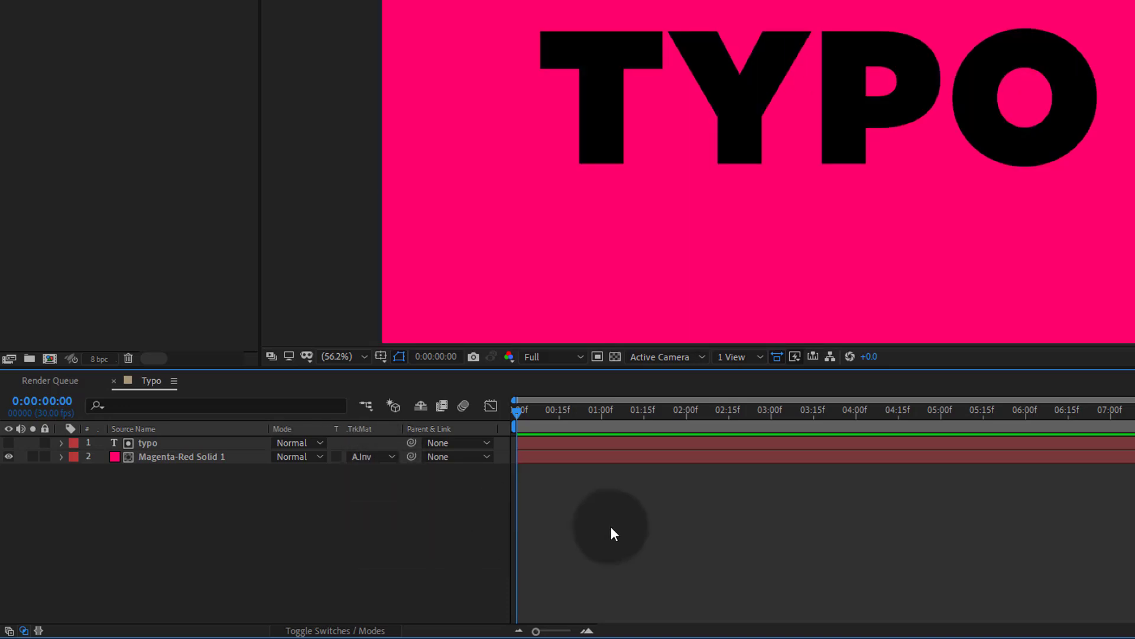
Pre-compose the typo text and magenta solid layers into a new composition named Typo Comp.
{"action": "left_click", "coordinate": [628, 445]}
{"action": "left_click", "coordinate": [626, 457], "text": "shift"}
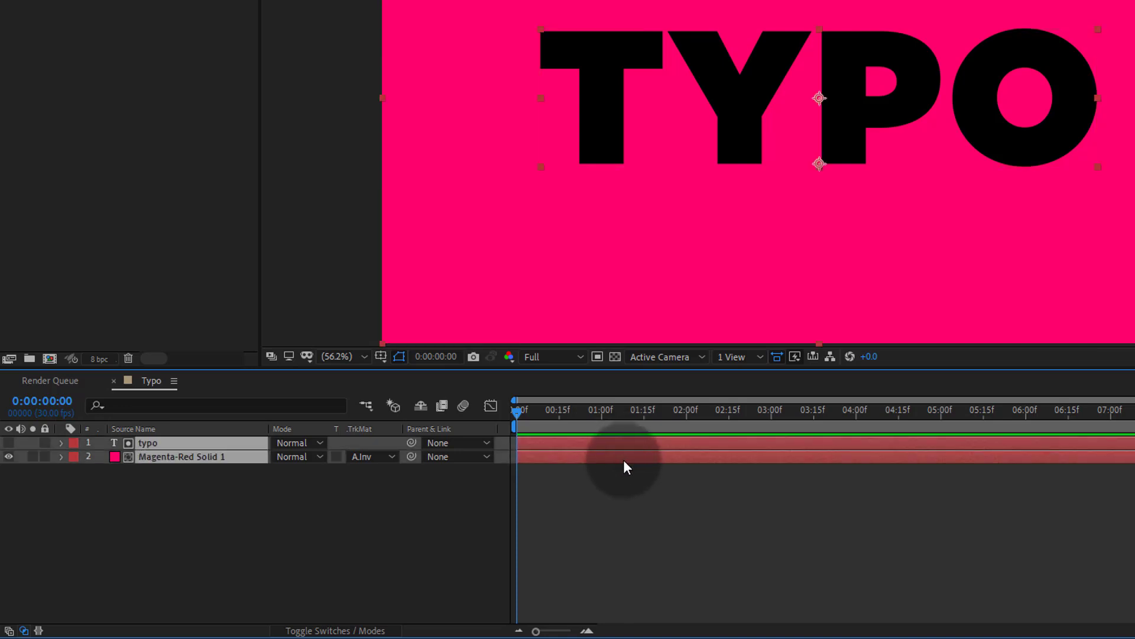
{"action": "right_click", "coordinate": [715, 455]}
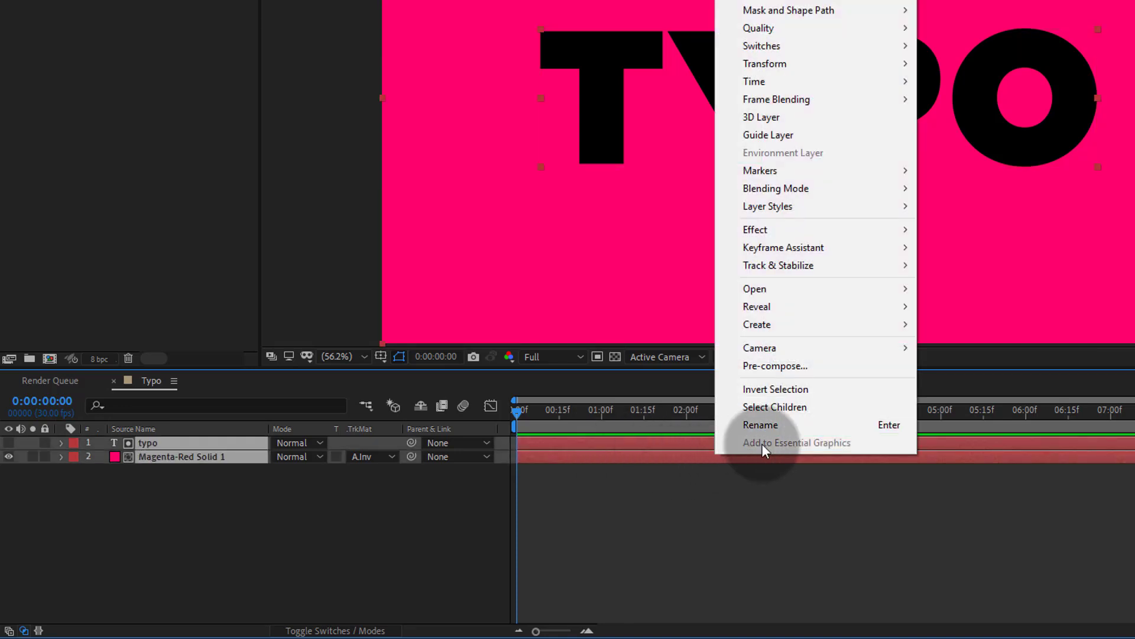
{"action": "left_click", "coordinate": [784, 369]}
{"action": "type", "text": "Typo Comp"}
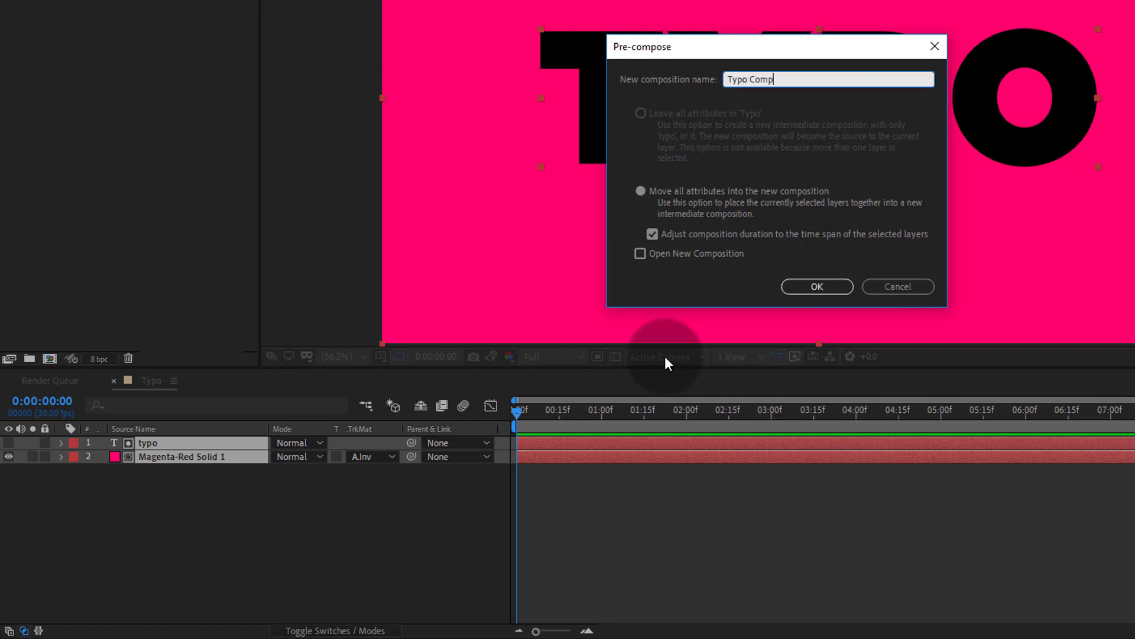
{"action": "key", "text": "Return"}
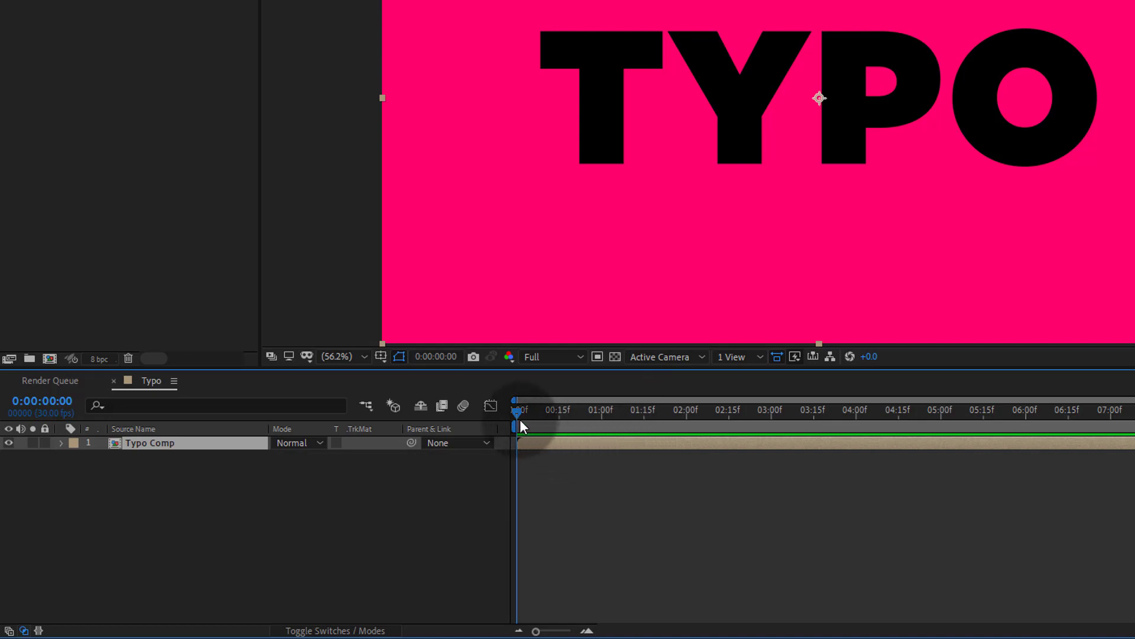
{"action": "left_click_drag", "start_coordinate": [520, 421], "coordinate": [475, 437]}
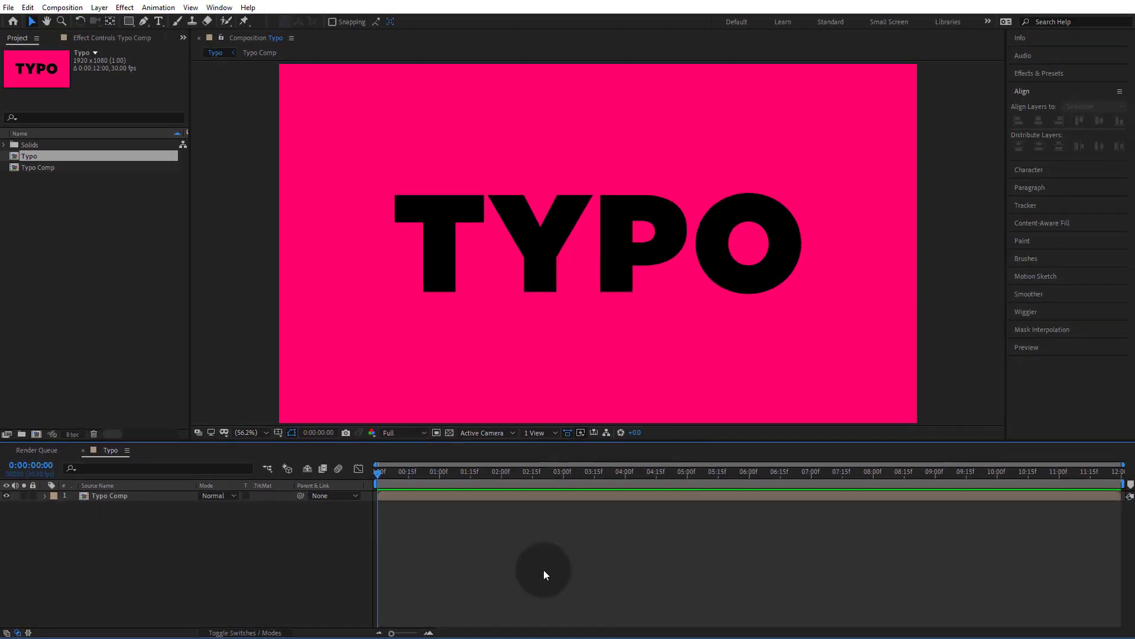
Create a second full-size solid with the colour sampled from the pink background and place it below Typo Comp.
{"action": "right_click", "coordinate": [744, 543]}
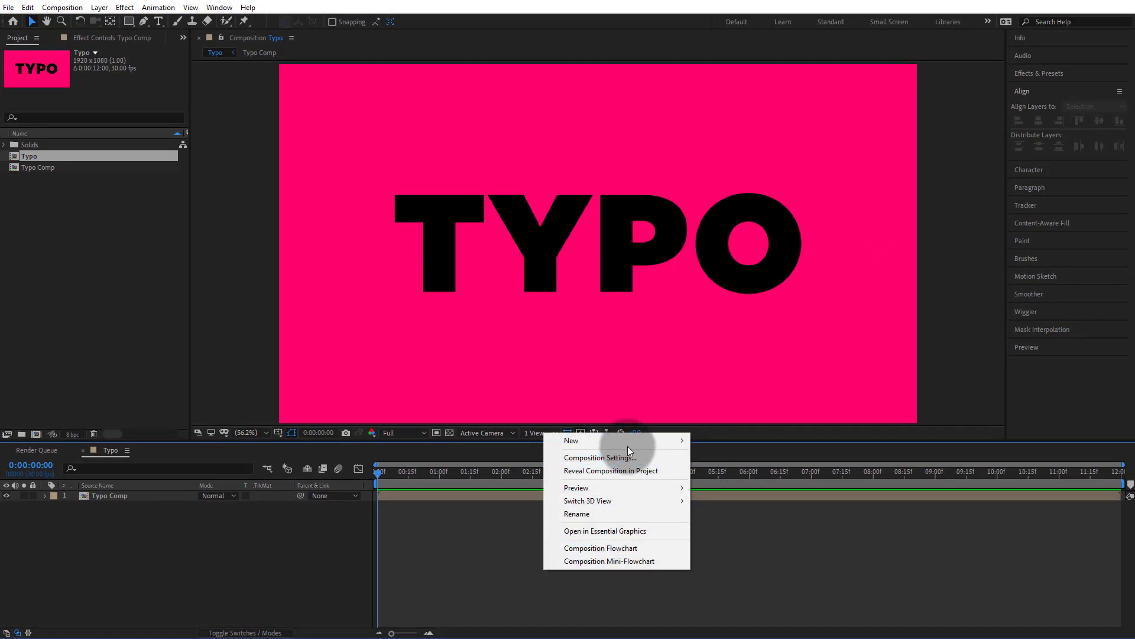
{"action": "mouse_move", "coordinate": [625, 442]}
{"action": "left_click", "coordinate": [729, 469]}
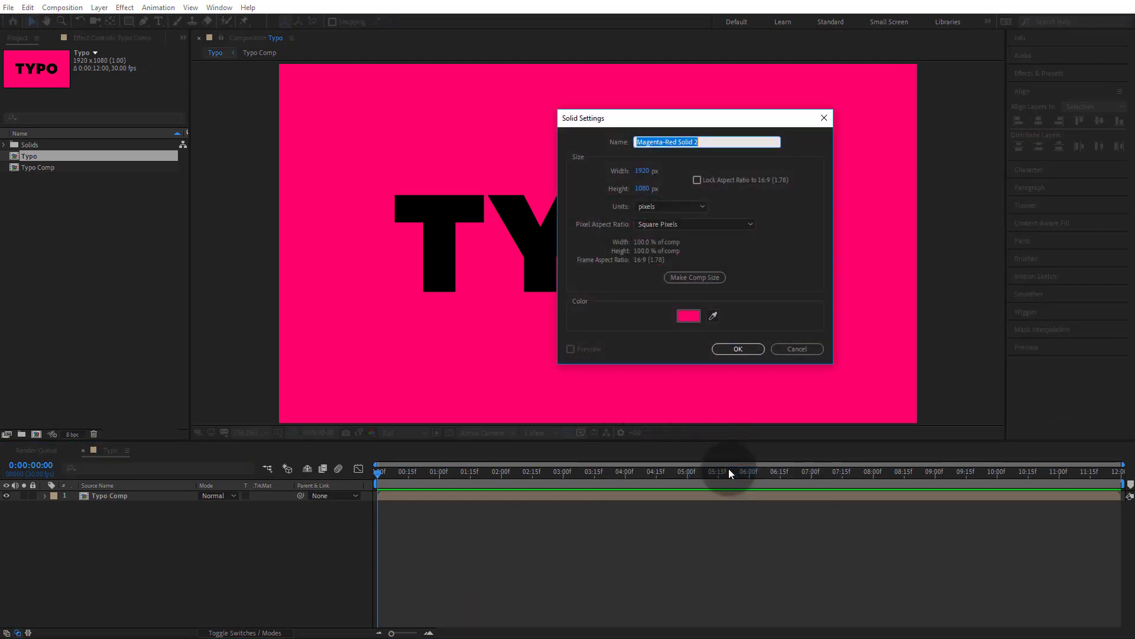
{"action": "left_click", "coordinate": [714, 315]}
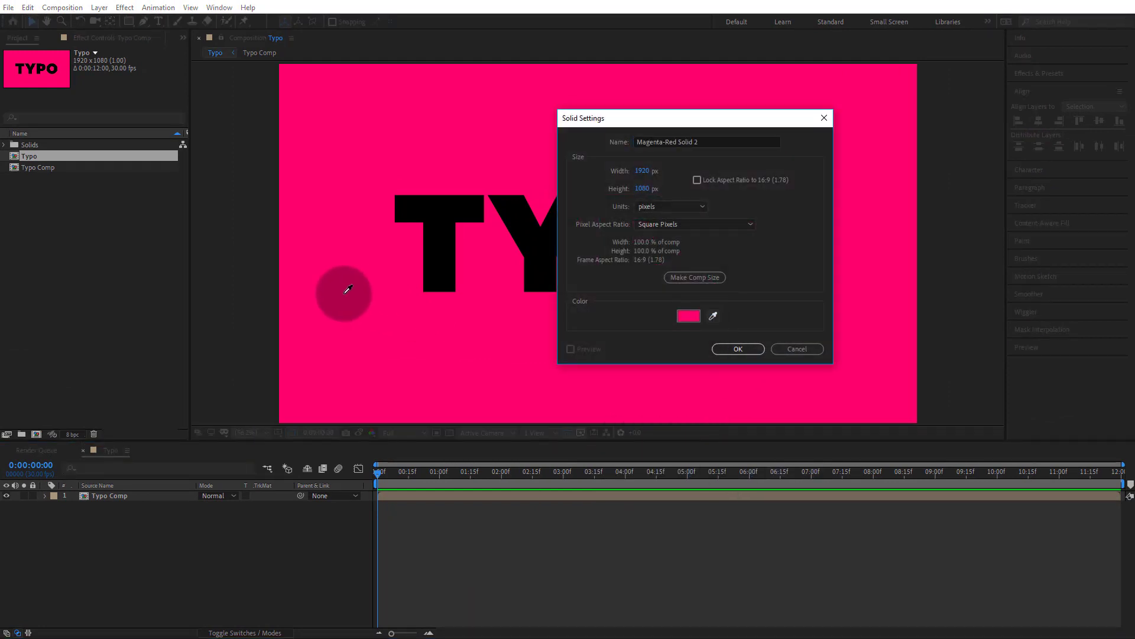
{"action": "left_click", "coordinate": [736, 350]}
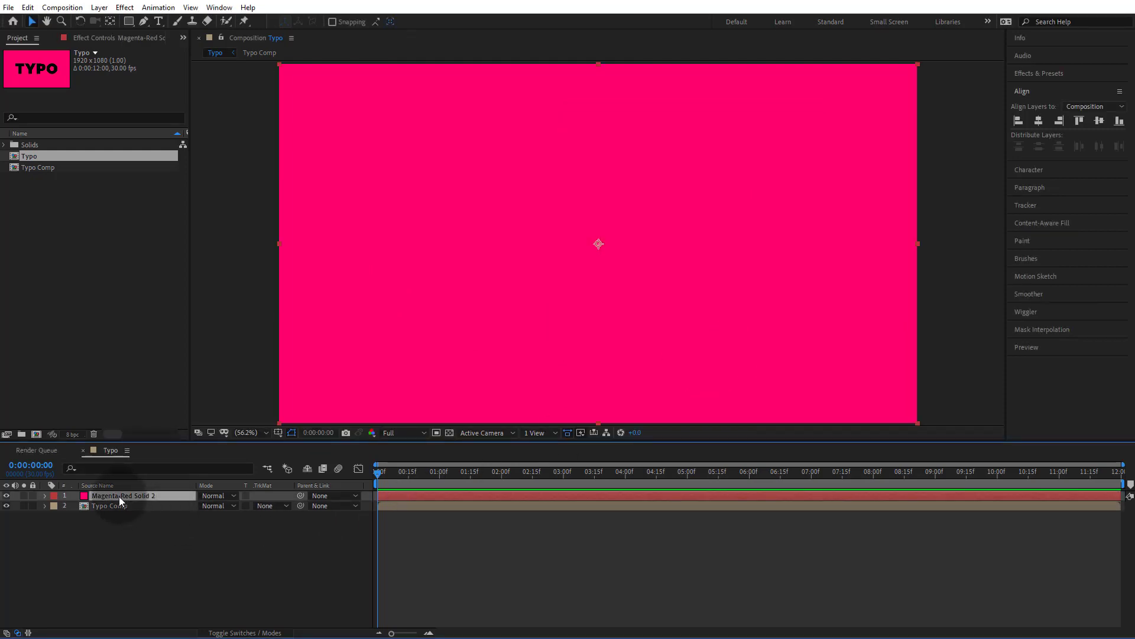
{"action": "left_click_drag", "start_coordinate": [119, 496], "coordinate": [120, 507]}
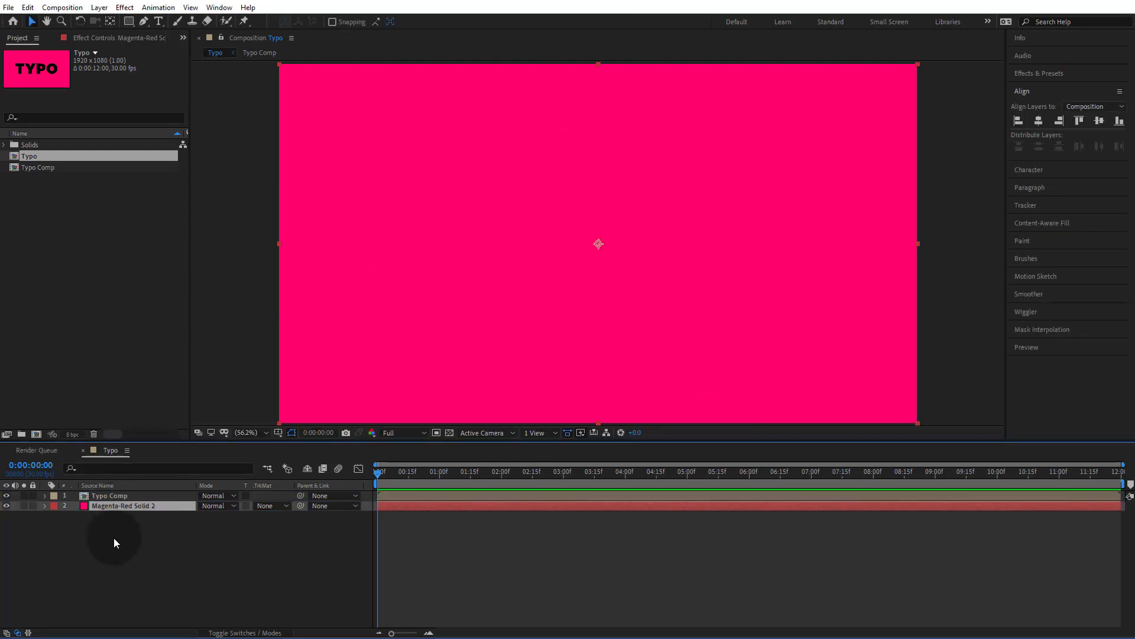
Toggle the visibility of the lower magenta solid to check the letter cut-out, and lock that layer.
{"action": "left_click", "coordinate": [38, 516]}
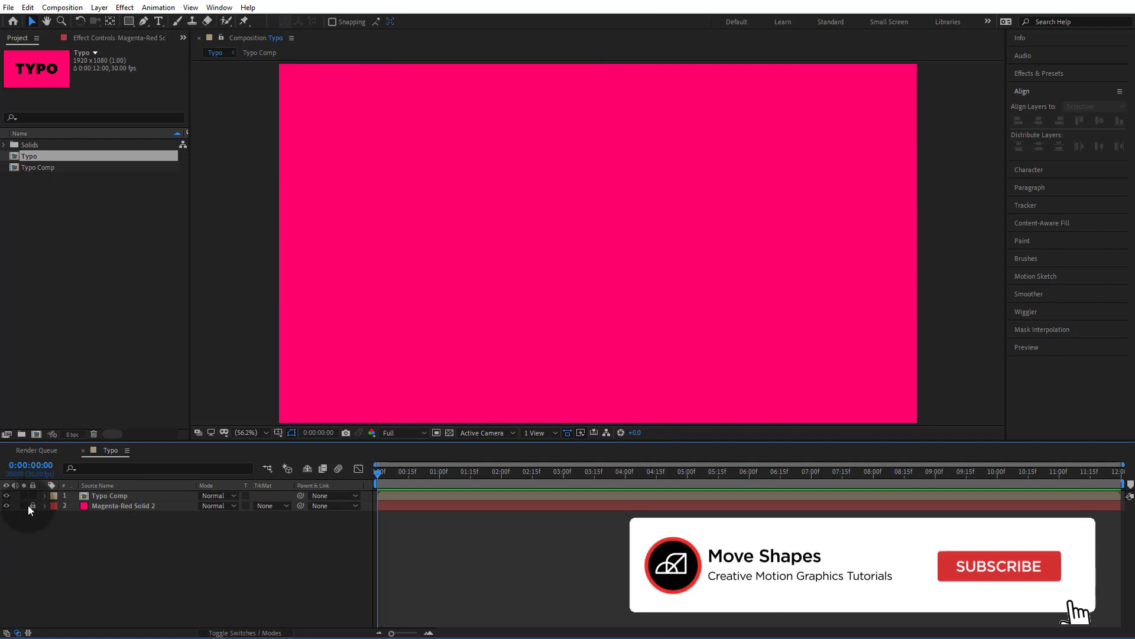
{"action": "left_click", "coordinate": [6, 505]}
{"action": "left_click", "coordinate": [6, 505]}
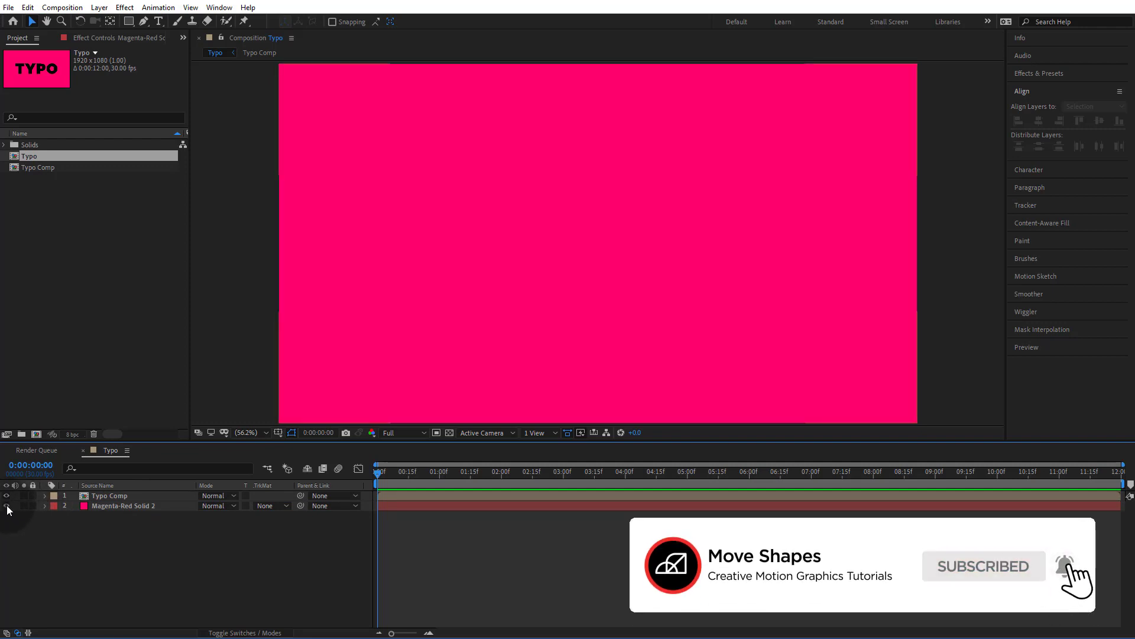
{"action": "left_click", "coordinate": [6, 505]}
{"action": "left_click", "coordinate": [6, 505]}
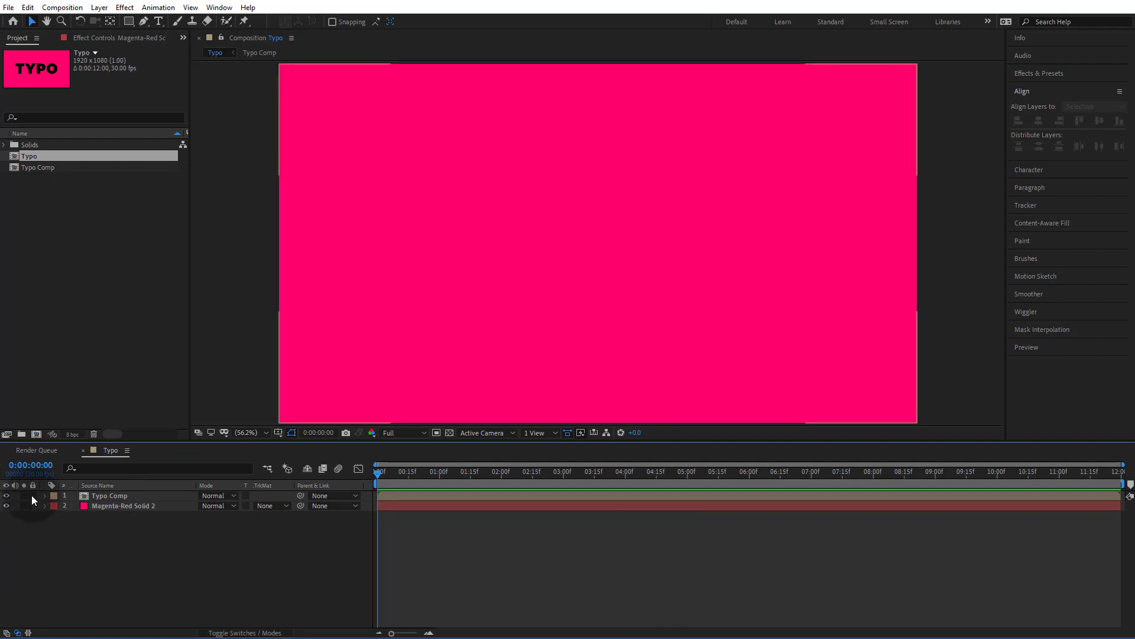
{"action": "left_click", "coordinate": [32, 506]}
Find the Drop Shadow effect by searching for "drop" and apply it to the Typo Comp layer.
{"action": "left_click", "coordinate": [95, 496]}
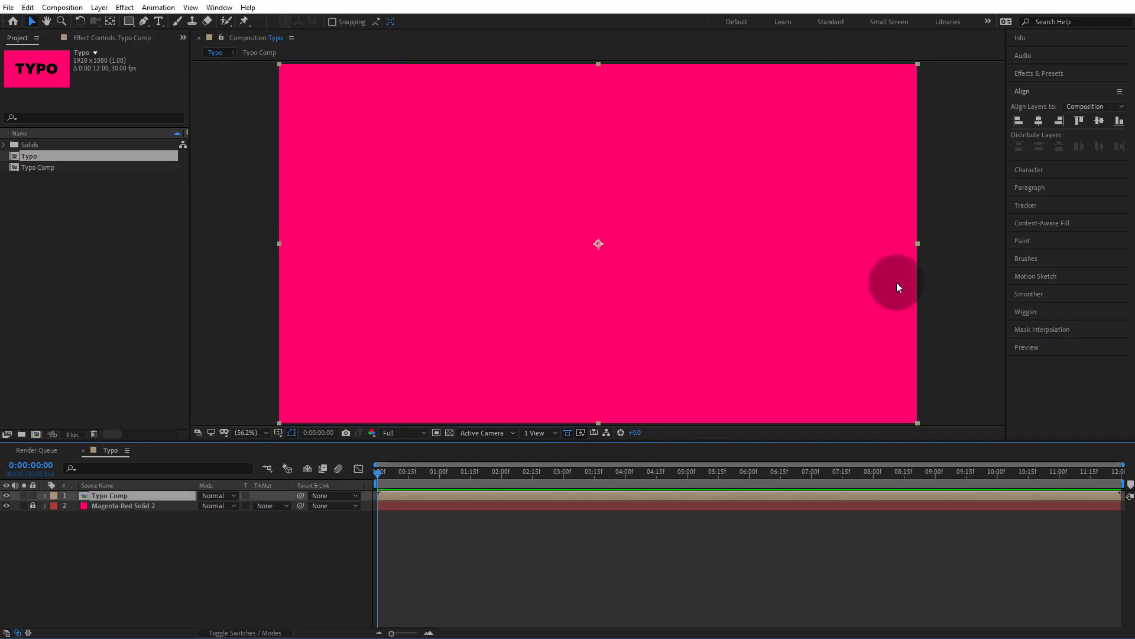
{"action": "left_click", "coordinate": [1039, 72]}
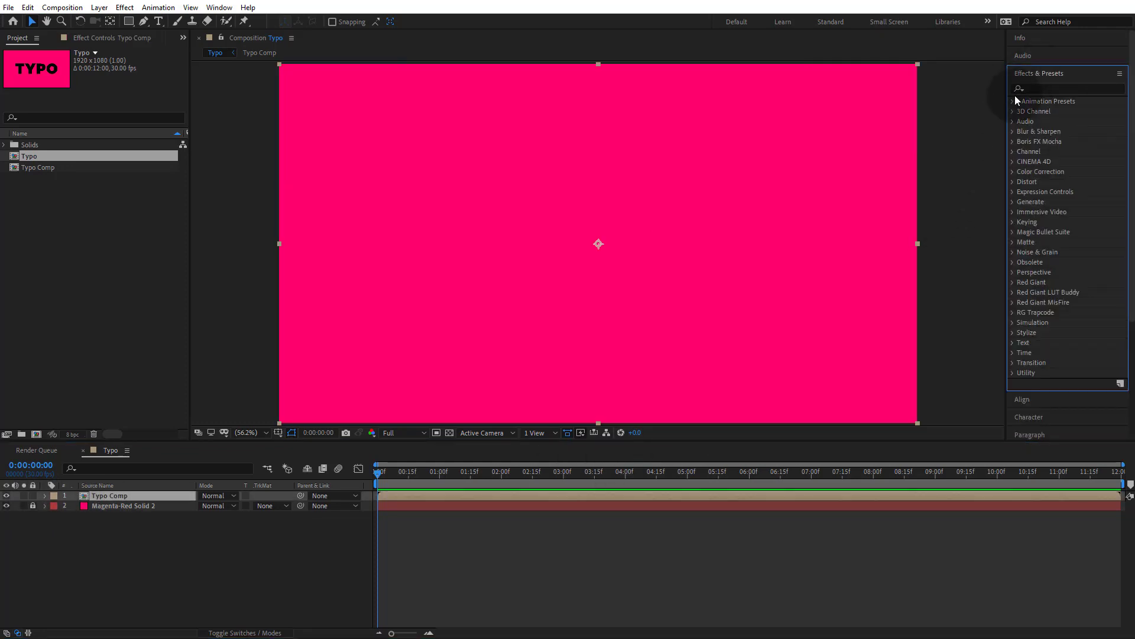
{"action": "left_click", "coordinate": [1043, 89]}
{"action": "type", "text": "drop"}
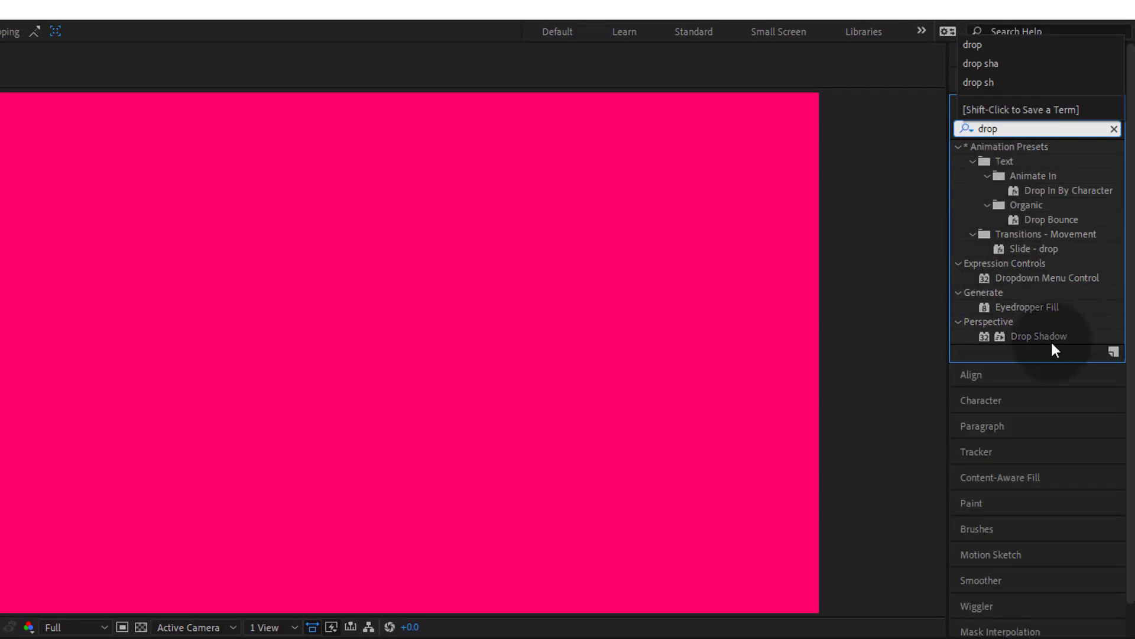
{"action": "left_click_drag", "start_coordinate": [1048, 332], "coordinate": [600, 494]}
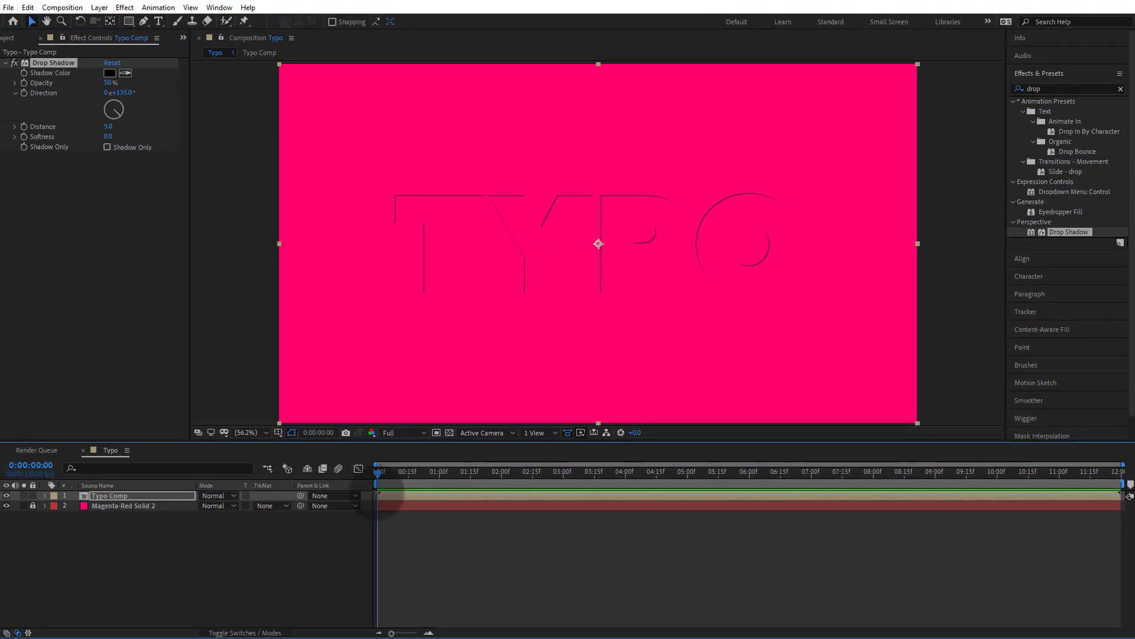
Set the Drop Shadow's Distance to 0 and its Opacity to 0%.
{"action": "left_click", "coordinate": [110, 127]}
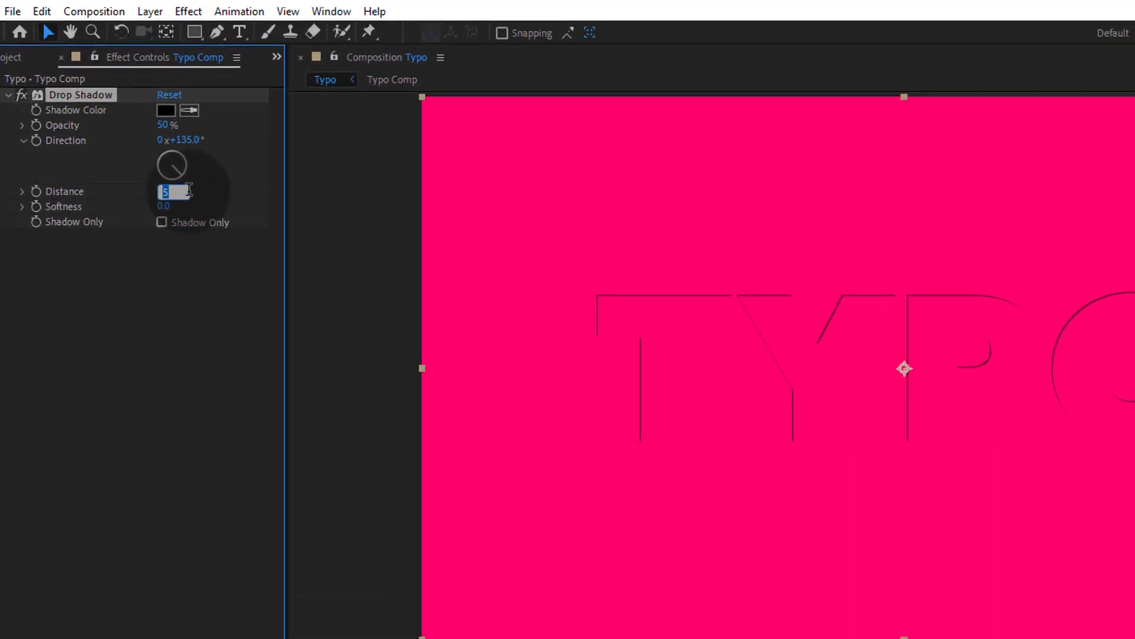
{"action": "type", "text": "0"}
{"action": "key", "text": "Return"}
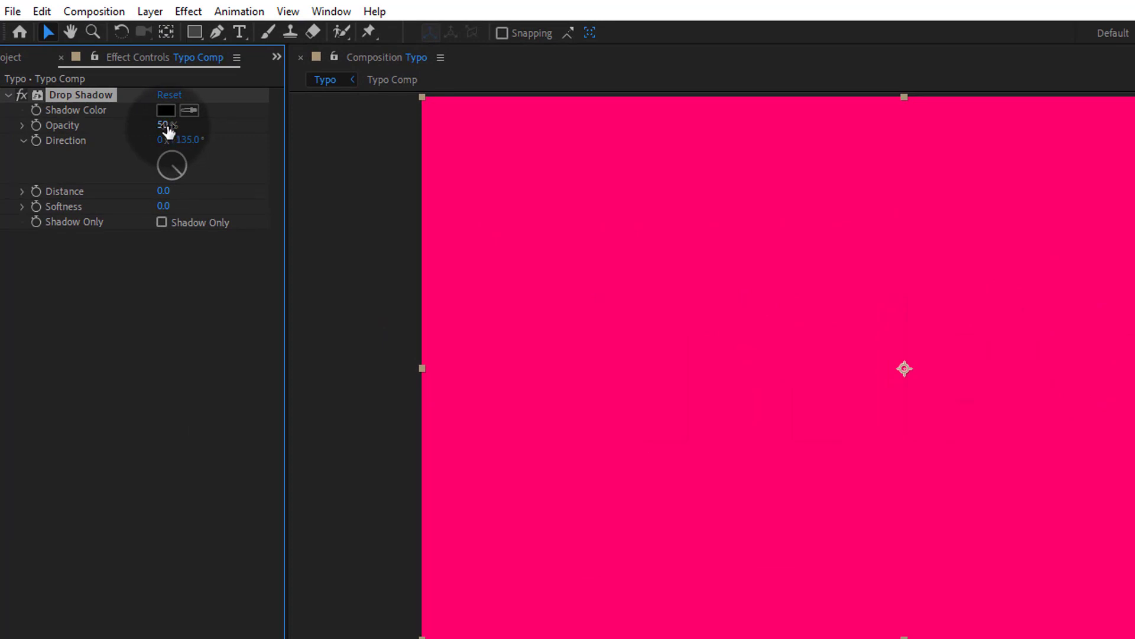
{"action": "left_click", "coordinate": [164, 127]}
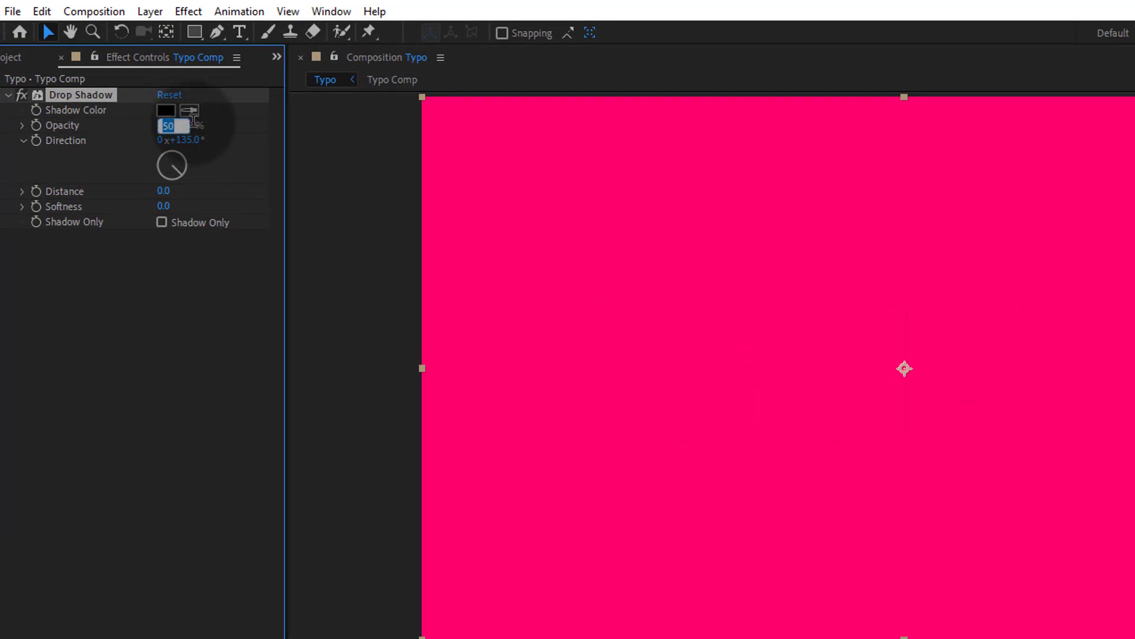
{"action": "type", "text": "0"}
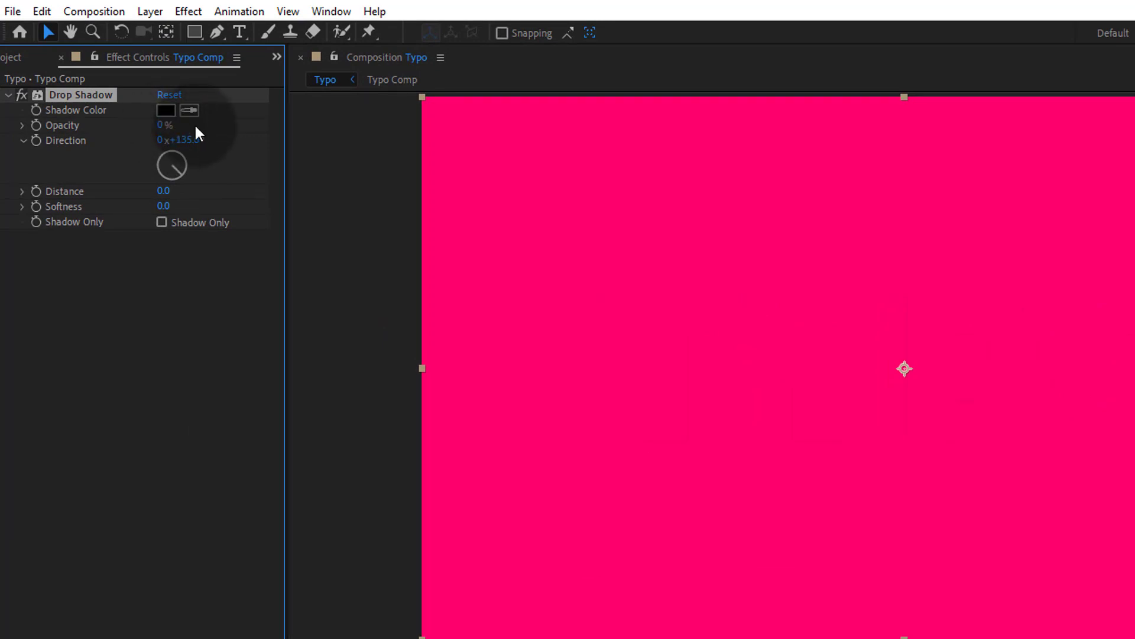
{"action": "left_click", "coordinate": [133, 253]}
Enable keyframing for the shadow's Direction, Opacity, Distance and Softness at the composition start and reveal the layer's keyframes in the timeline.
{"action": "left_click", "coordinate": [23, 140]}
{"action": "left_click", "coordinate": [36, 140]}
{"action": "left_click", "coordinate": [35, 125]}
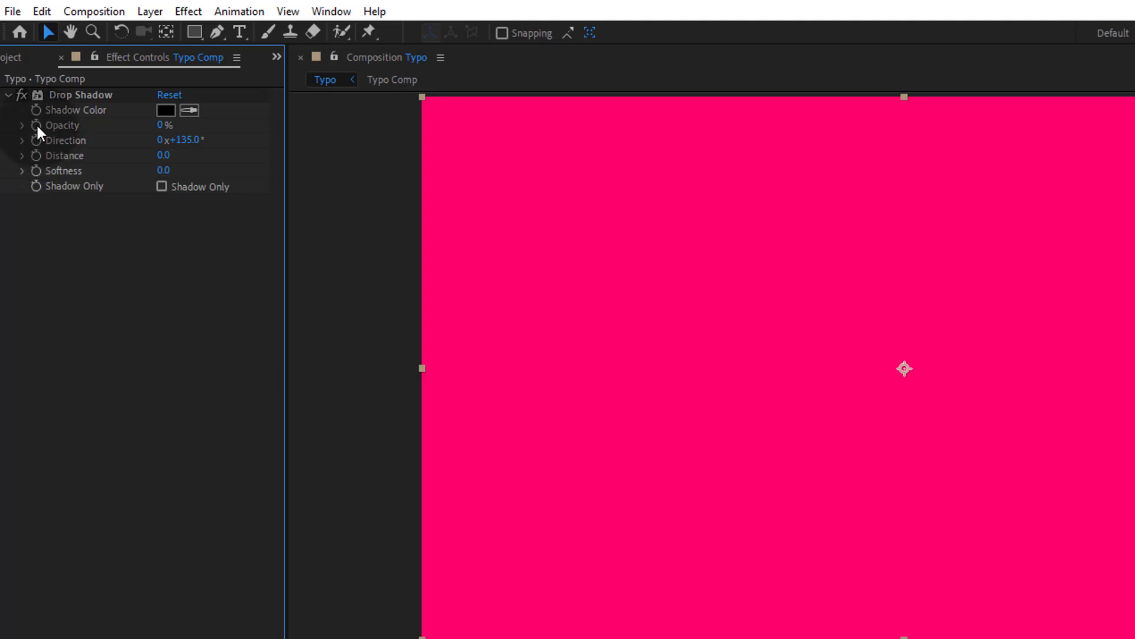
{"action": "left_click", "coordinate": [36, 155]}
{"action": "left_click", "coordinate": [35, 170]}
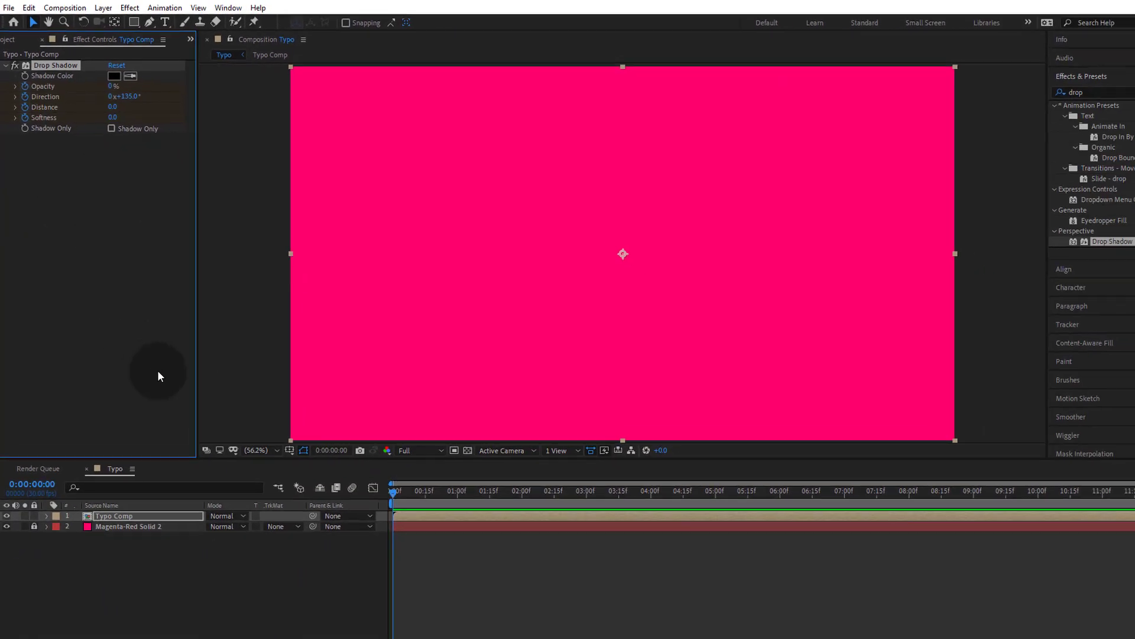
{"action": "left_click", "coordinate": [406, 517]}
{"action": "key", "text": "u"}
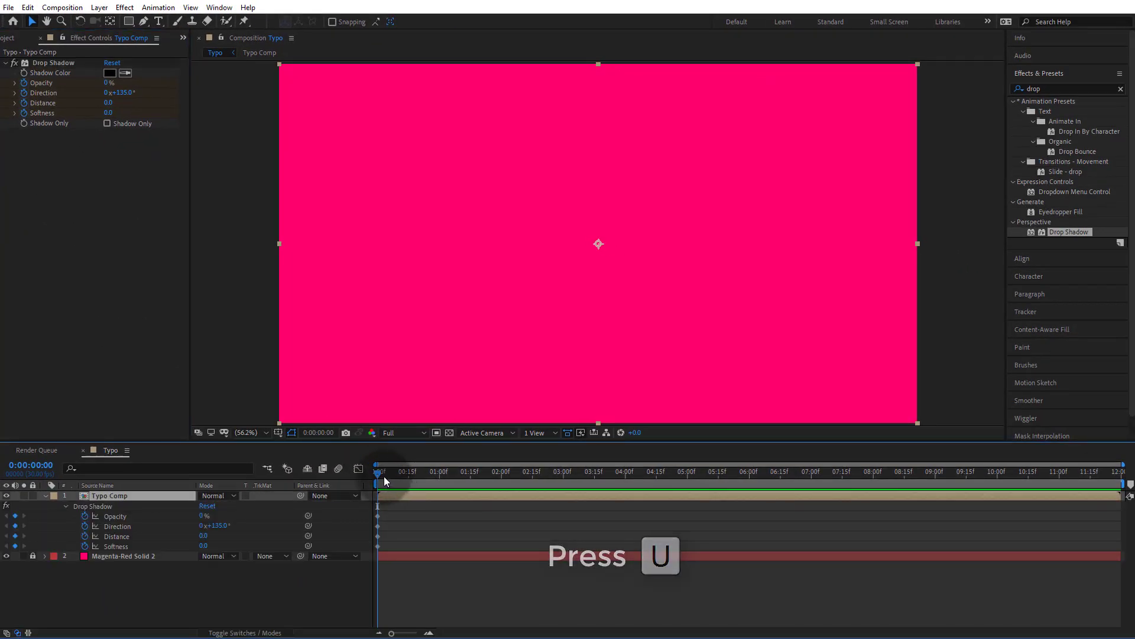
At 0:00:04:18, keyframe the Drop Shadow's Opacity at 50% and its Distance at 40.
{"action": "left_click_drag", "start_coordinate": [385, 477], "coordinate": [664, 504]}
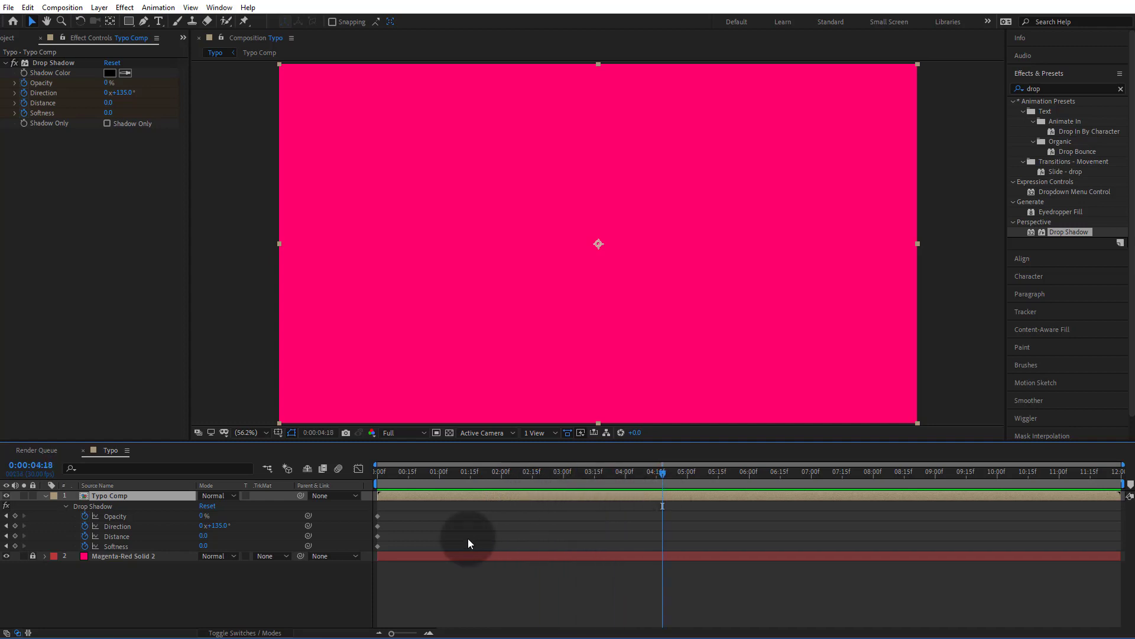
{"action": "left_click", "coordinate": [110, 84]}
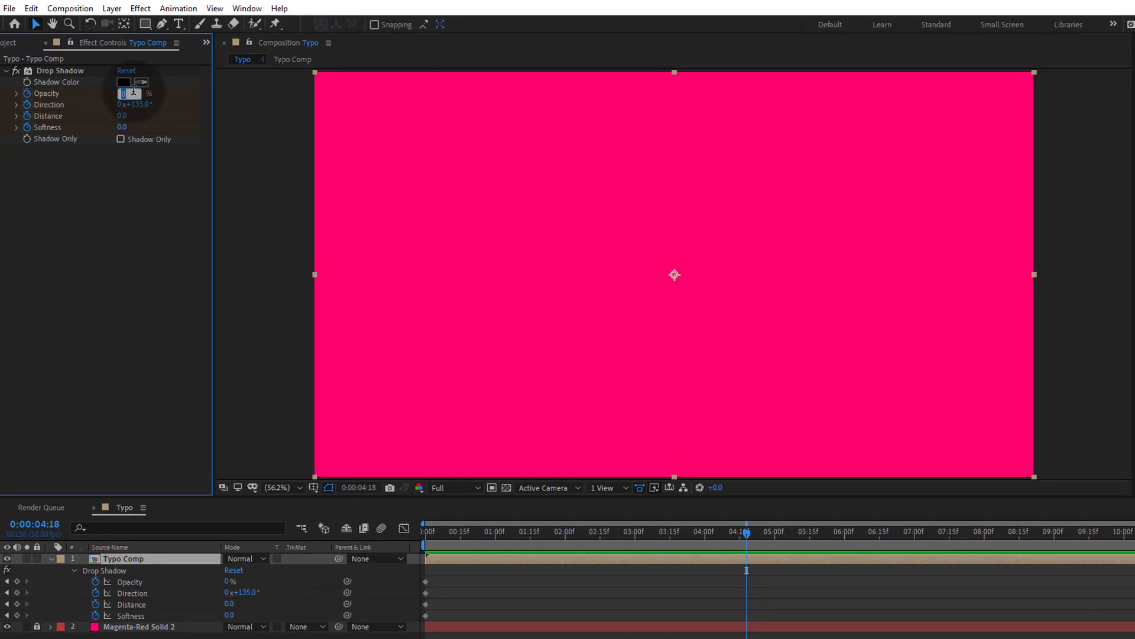
{"action": "type", "text": "50"}
{"action": "key", "text": "Return"}
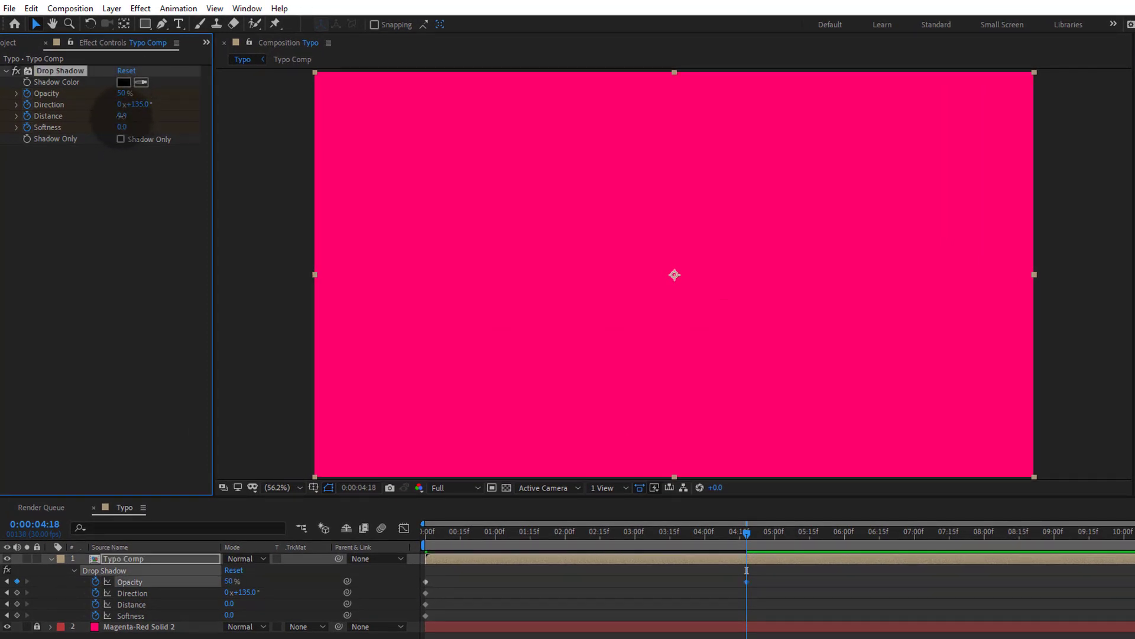
{"action": "left_click_drag", "start_coordinate": [121, 115], "coordinate": [157, 128]}
{"action": "left_click", "coordinate": [133, 116]}
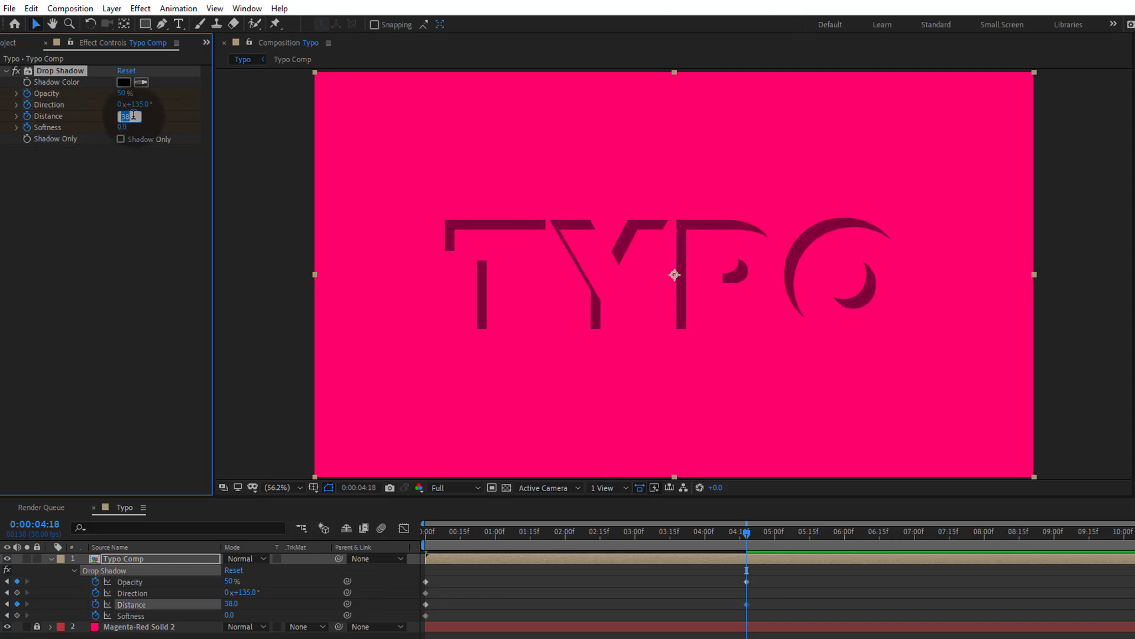
{"action": "type", "text": "40"}
{"action": "key", "text": "Return"}
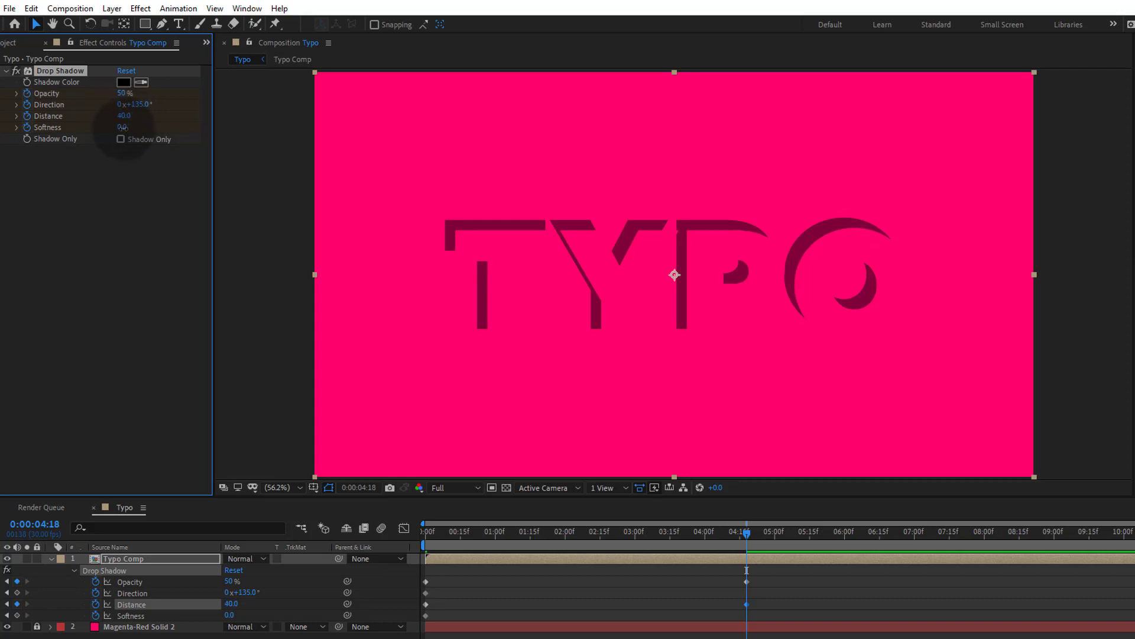
Keyframe the shadow's Softness at 0:00:04:18, trying 30 and settling on 80.
{"action": "left_click", "coordinate": [122, 127]}
{"action": "type", "text": "30"}
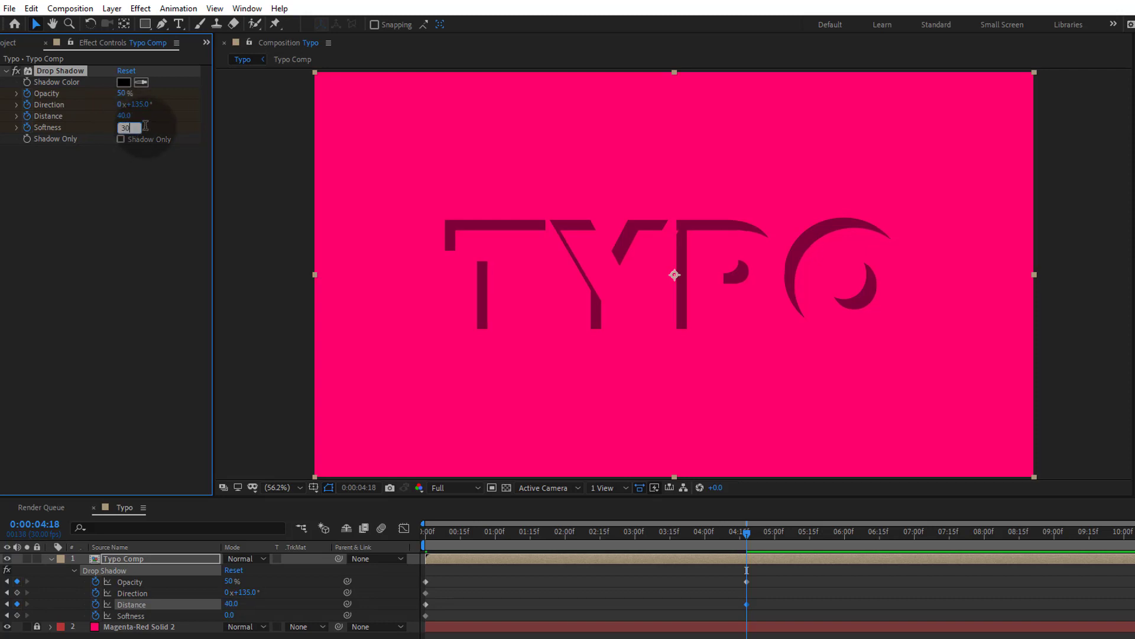
{"action": "key", "text": "Return"}
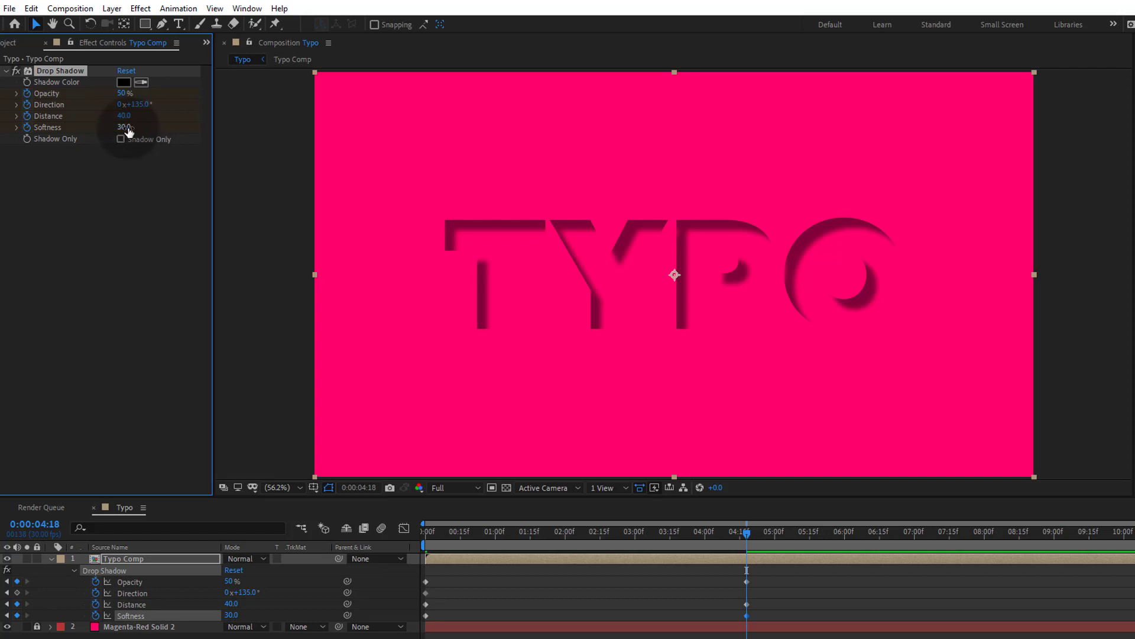
{"action": "left_click", "coordinate": [127, 127]}
{"action": "type", "text": "80"}
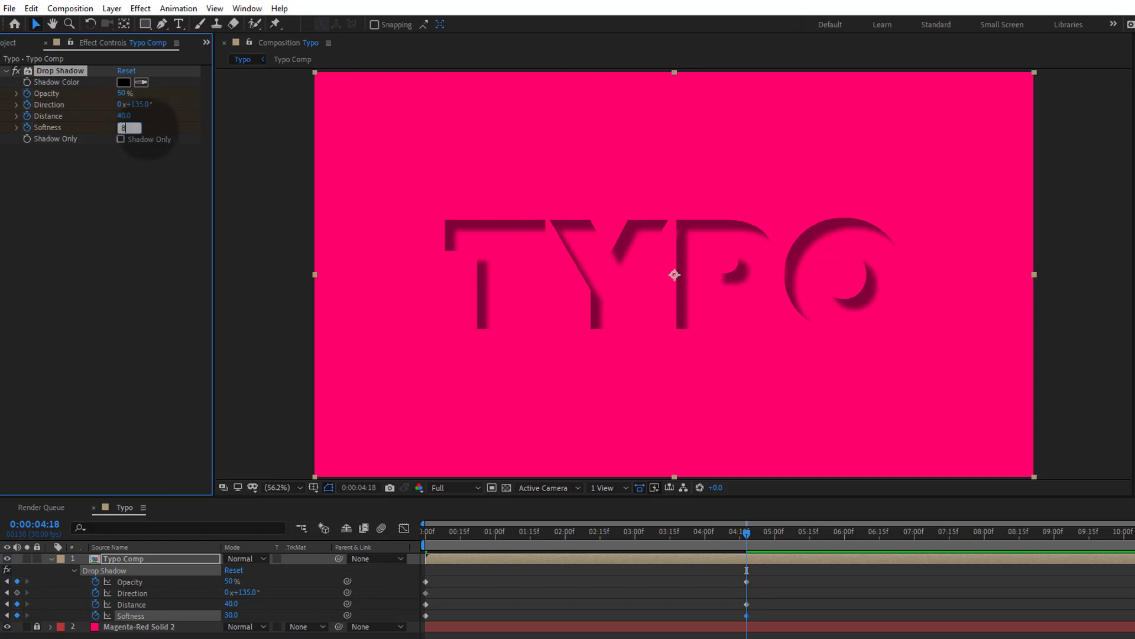
{"action": "key", "text": "Return"}
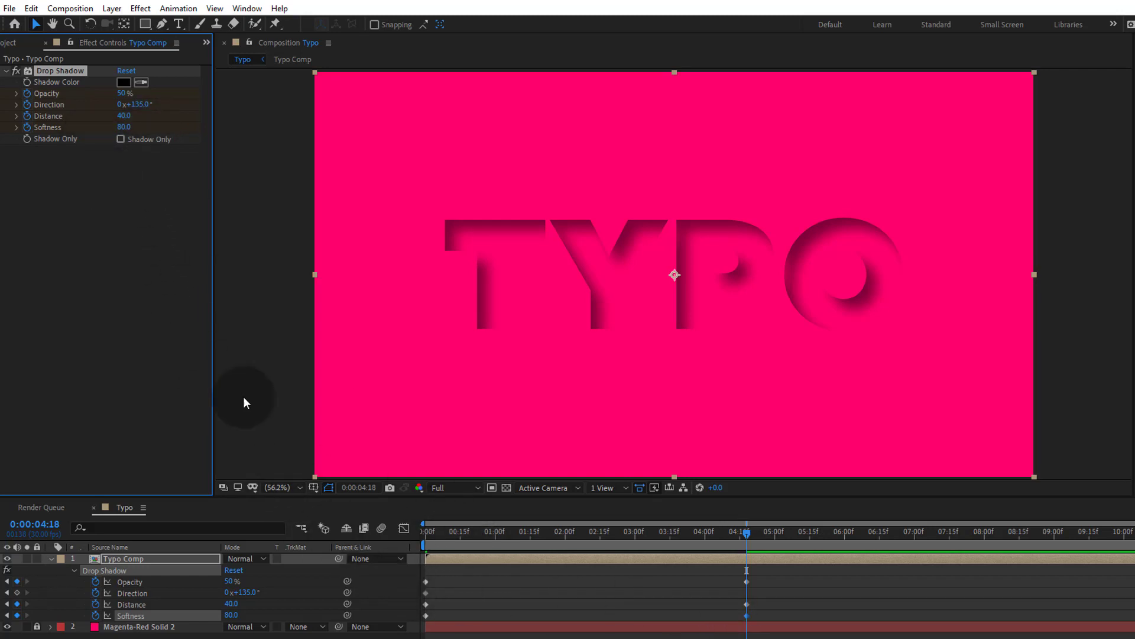
Keyframe the shadow's Direction at 301° at 0:00:04:18 and at 121° at the composition start.
{"action": "left_click", "coordinate": [16, 104]}
{"action": "left_click_drag", "start_coordinate": [130, 129], "coordinate": [96, 103]}
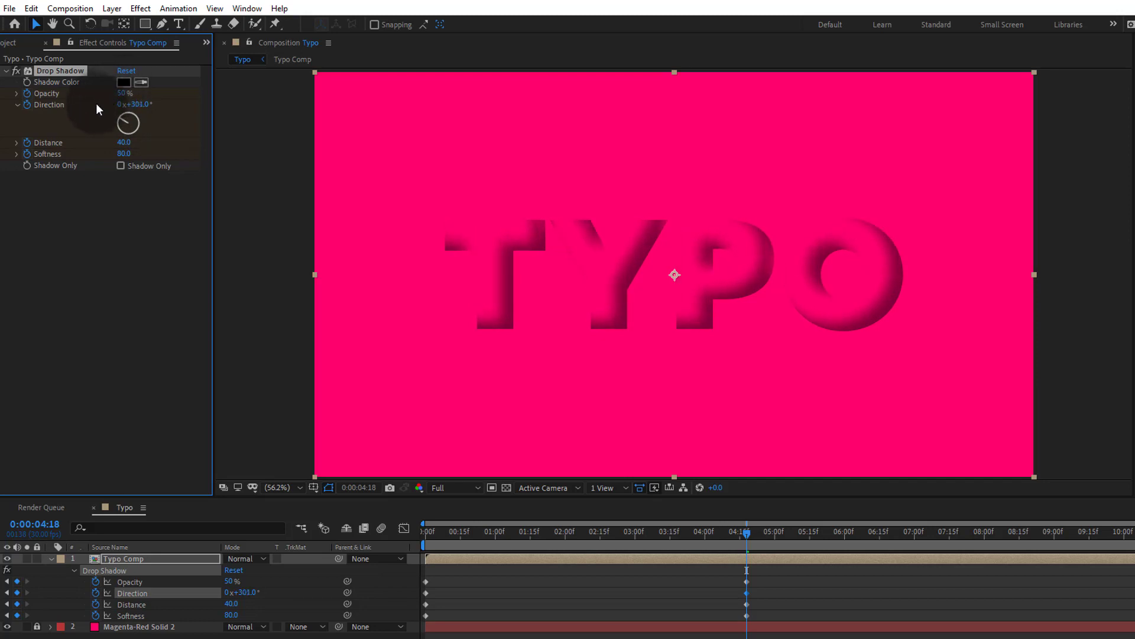
{"action": "left_click_drag", "start_coordinate": [748, 529], "coordinate": [393, 560]}
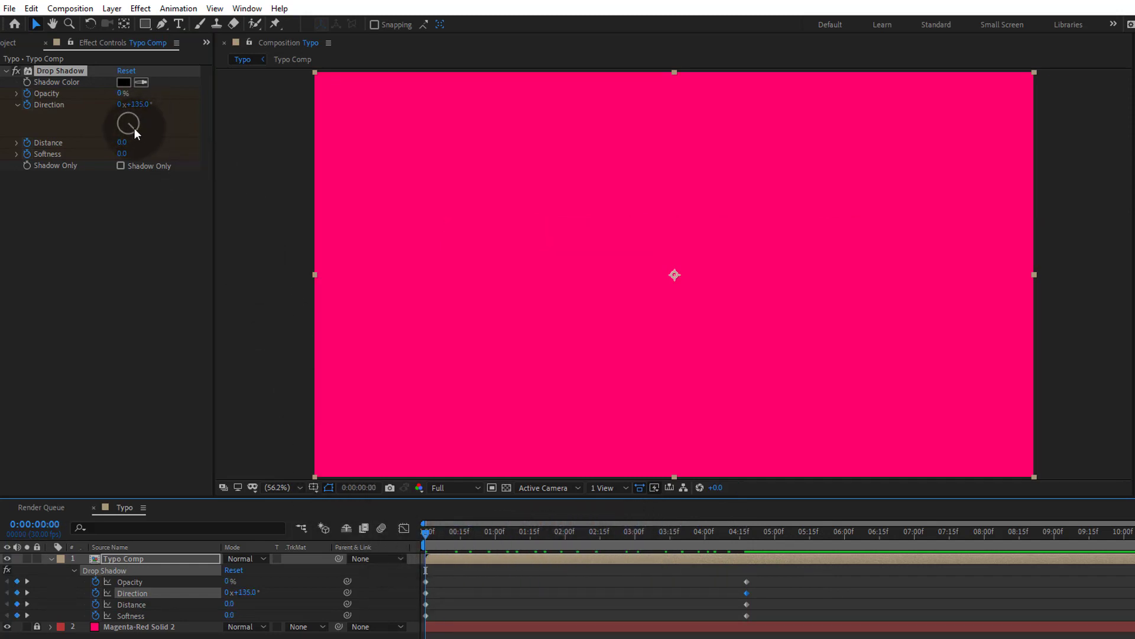
{"action": "left_click_drag", "start_coordinate": [134, 128], "coordinate": [134, 127]}
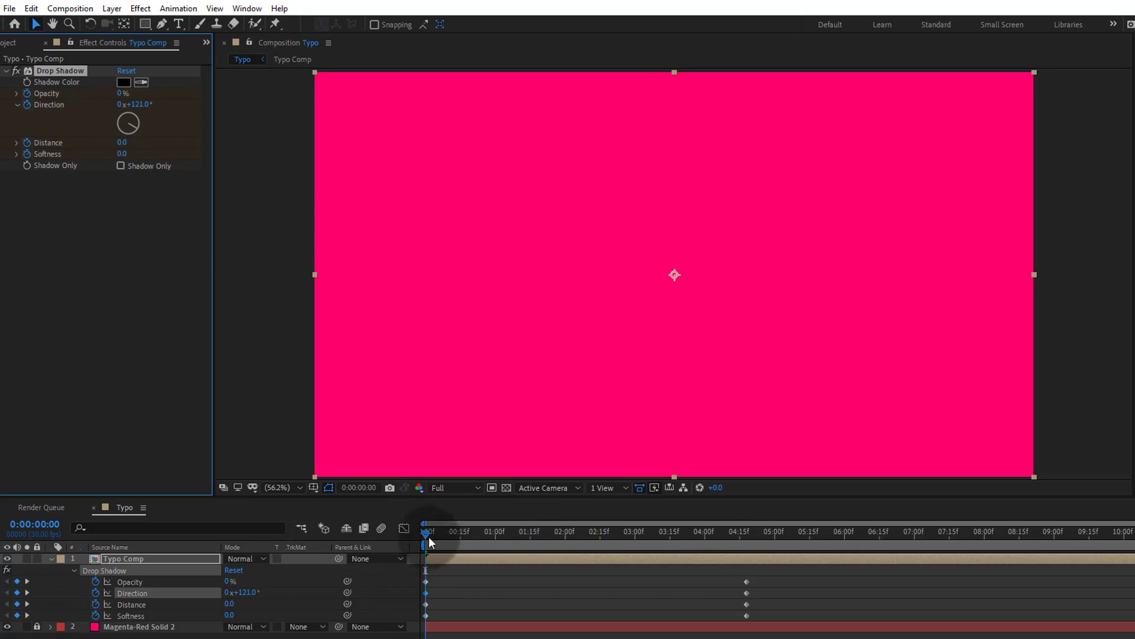
Retime the end keyframes of Opacity, Distance and Softness to 0:00:01:16 and of Direction to 0:00:04:29, and play back the animation.
{"action": "left_click_drag", "start_coordinate": [428, 537], "coordinate": [683, 581]}
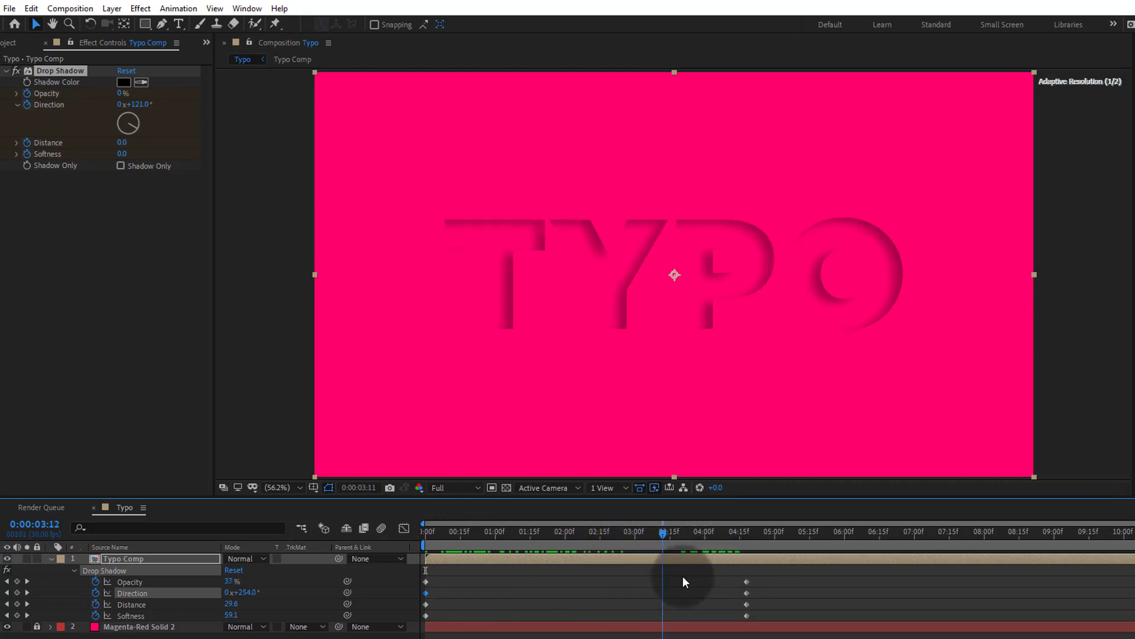
{"action": "left_click_drag", "start_coordinate": [777, 577], "coordinate": [534, 592]}
{"action": "left_click_drag", "start_coordinate": [509, 534], "coordinate": [772, 568]}
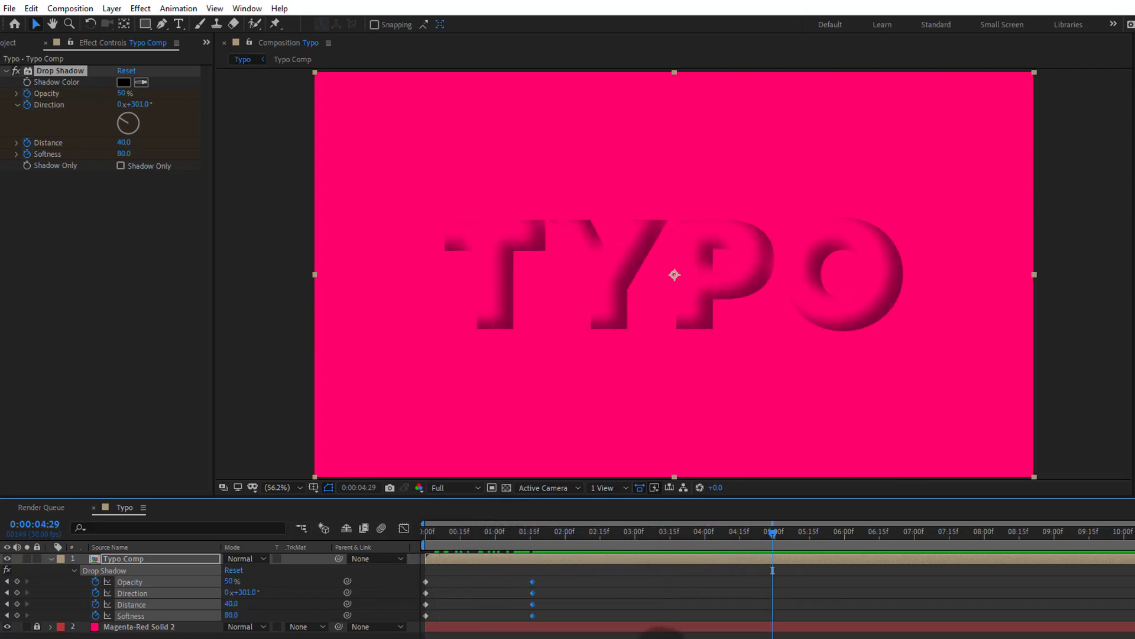
{"action": "left_click", "coordinate": [518, 602]}
{"action": "left_click_drag", "start_coordinate": [534, 593], "coordinate": [768, 601]}
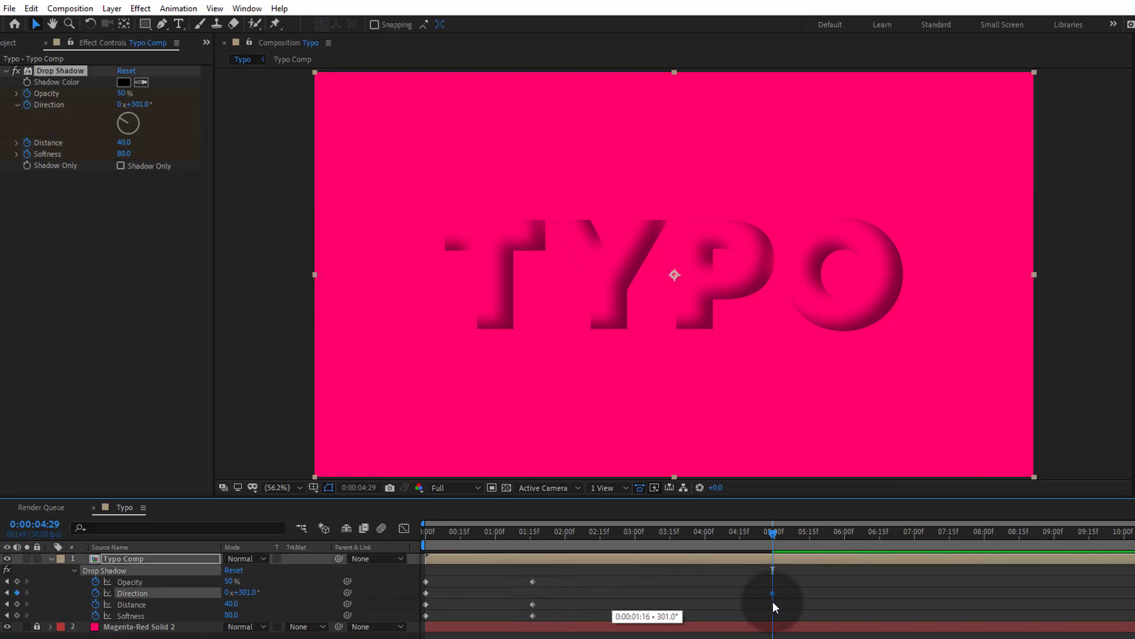
{"action": "left_click", "coordinate": [818, 638]}
{"action": "key", "text": "space"}
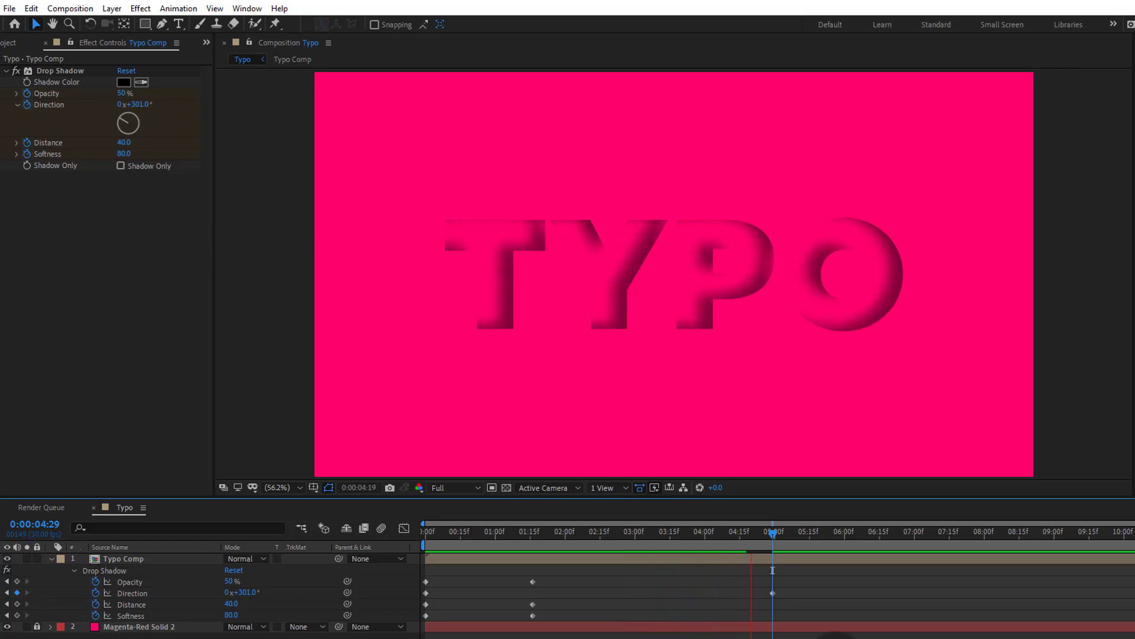
Add hold keyframes for the shadow's Opacity, Distance and Softness at 0:00:04:03.
{"action": "left_click_drag", "start_coordinate": [771, 534], "coordinate": [711, 550]}
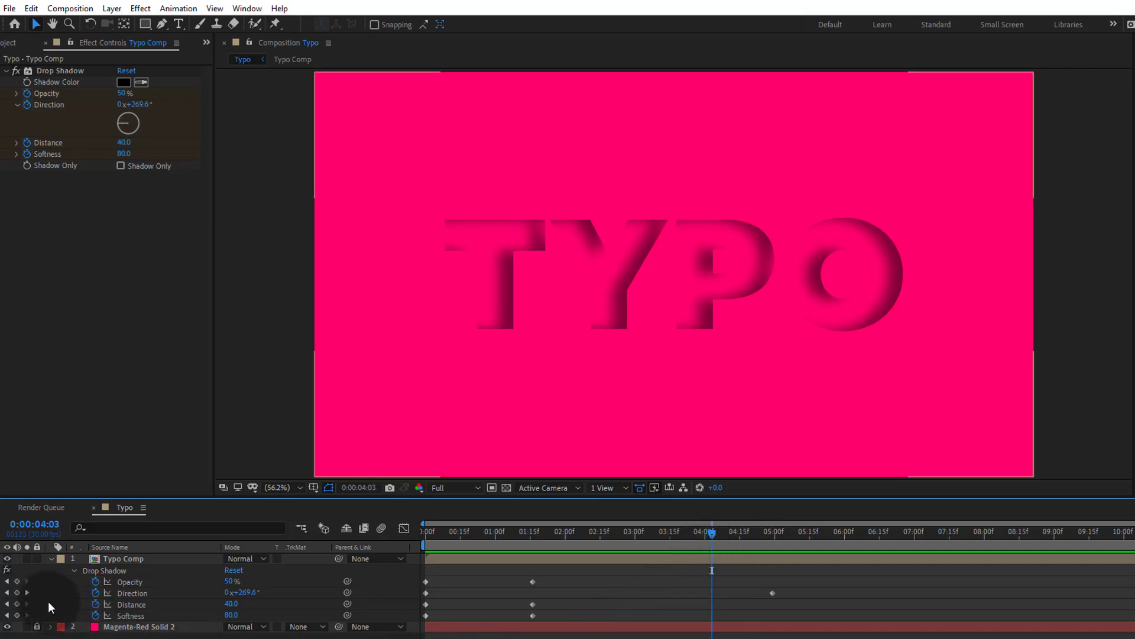
{"action": "left_click", "coordinate": [17, 581]}
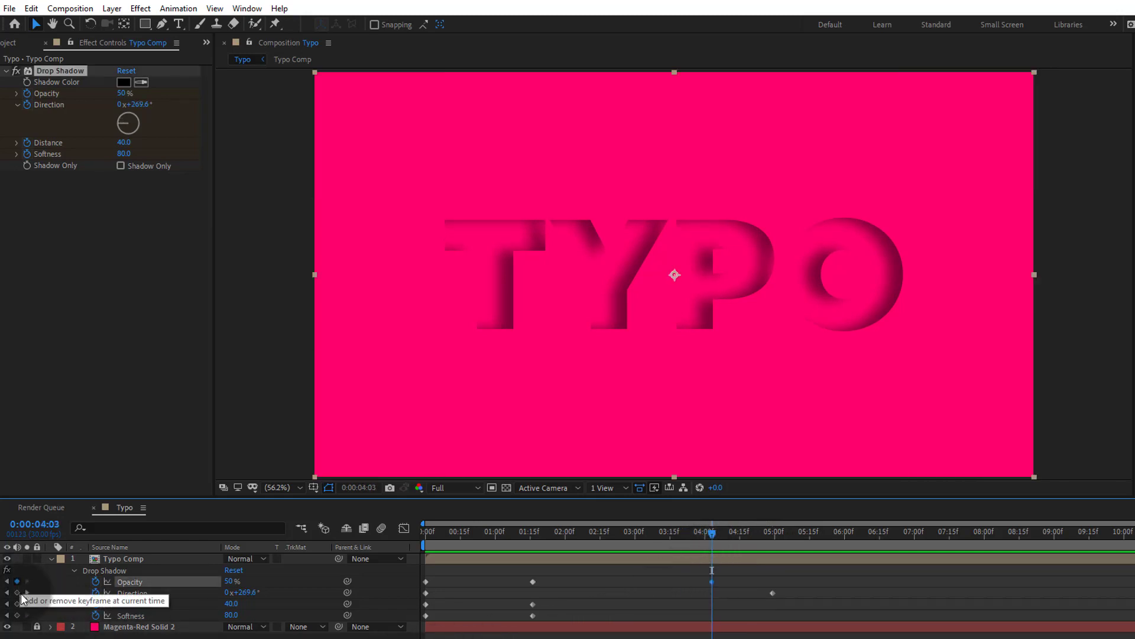
{"action": "left_click", "coordinate": [18, 603]}
{"action": "left_click", "coordinate": [17, 615]}
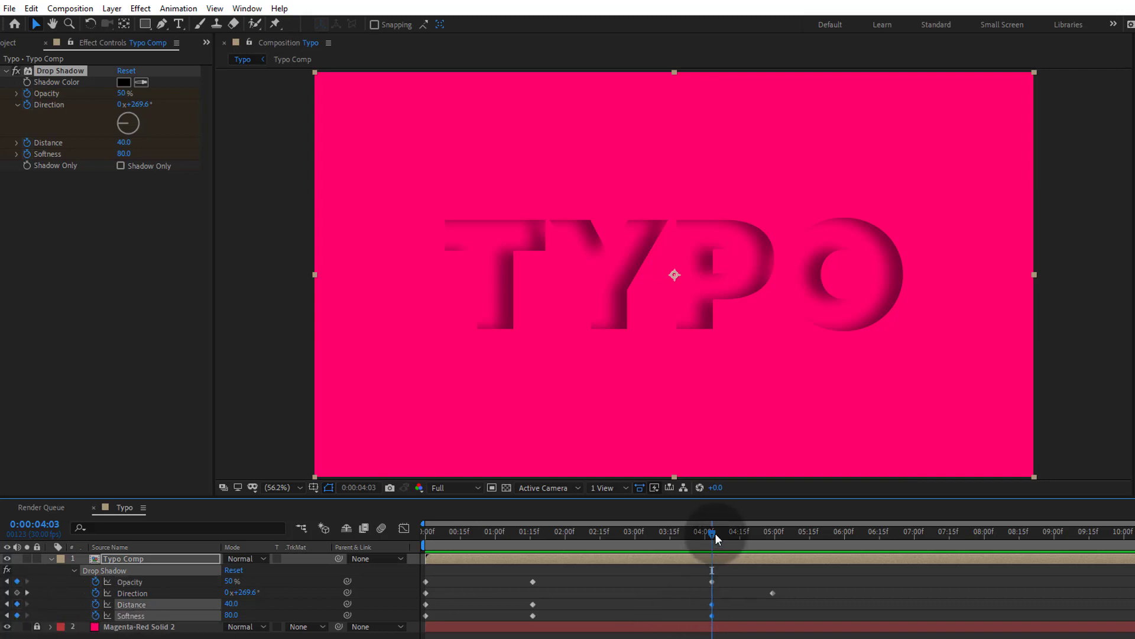
Move the shadow's last Direction keyframe to 0:00:05:15.
{"action": "left_click_drag", "start_coordinate": [715, 533], "coordinate": [814, 542]}
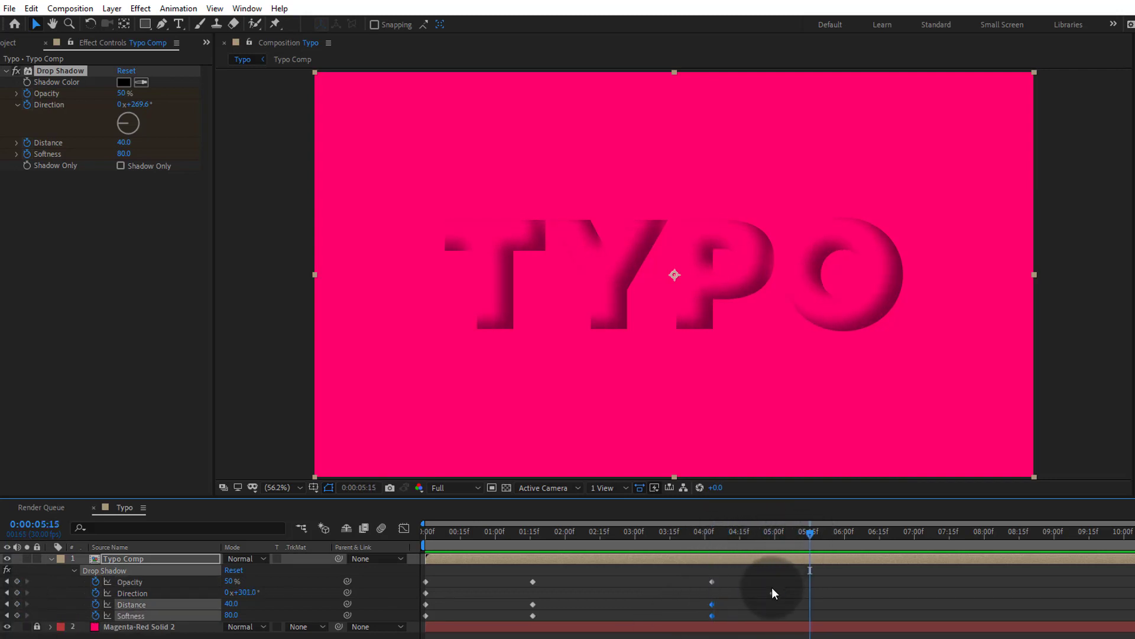
{"action": "left_click_drag", "start_coordinate": [773, 593], "coordinate": [810, 595]}
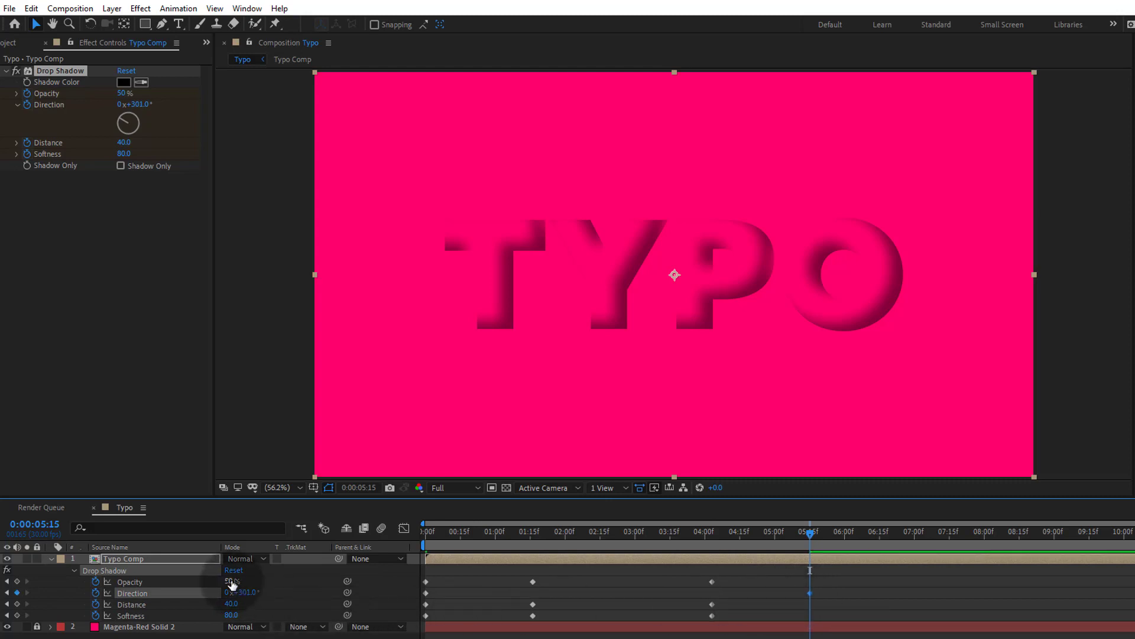
Keyframe the shadow's Opacity, Distance and Softness at 0 at 0:00:05:15.
{"action": "left_click", "coordinate": [123, 94]}
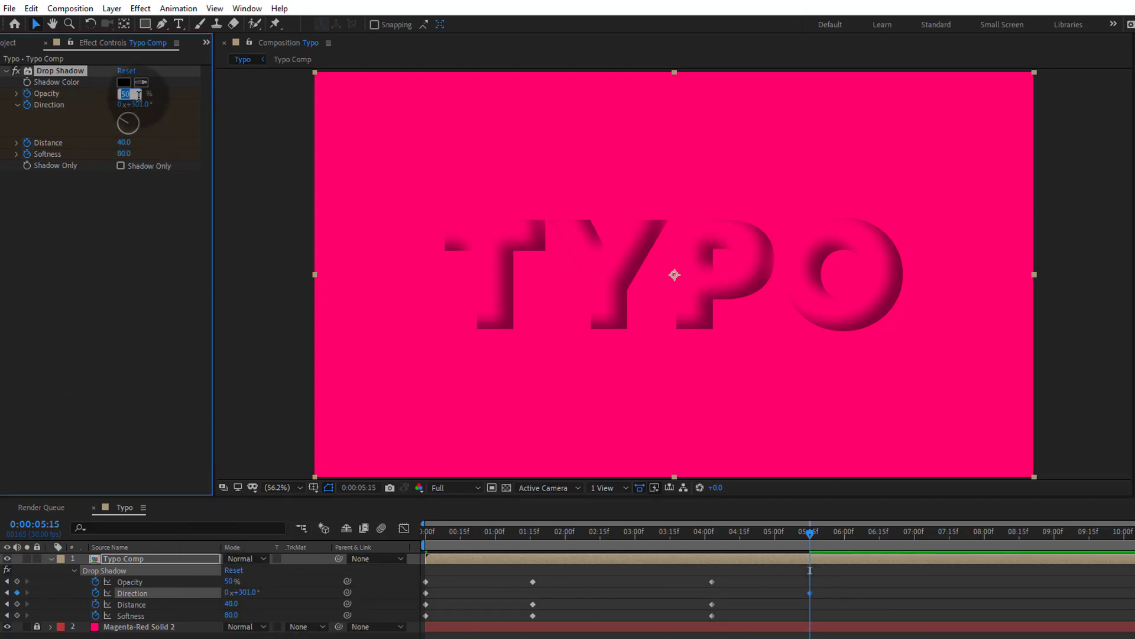
{"action": "type", "text": "0"}
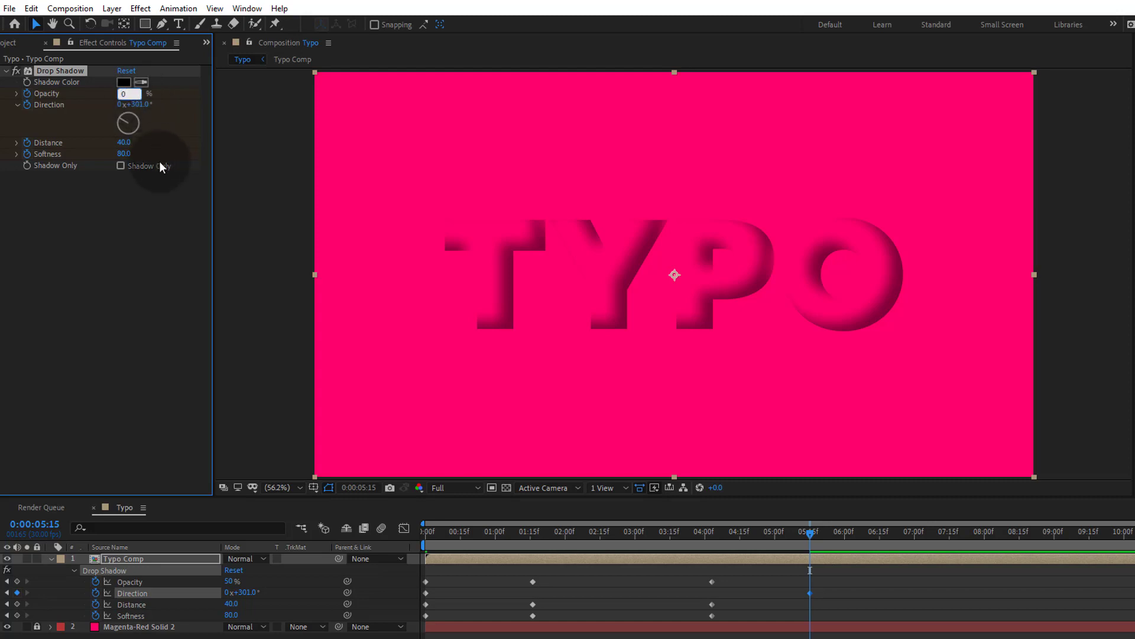
{"action": "key", "text": "Return"}
{"action": "left_click", "coordinate": [126, 143]}
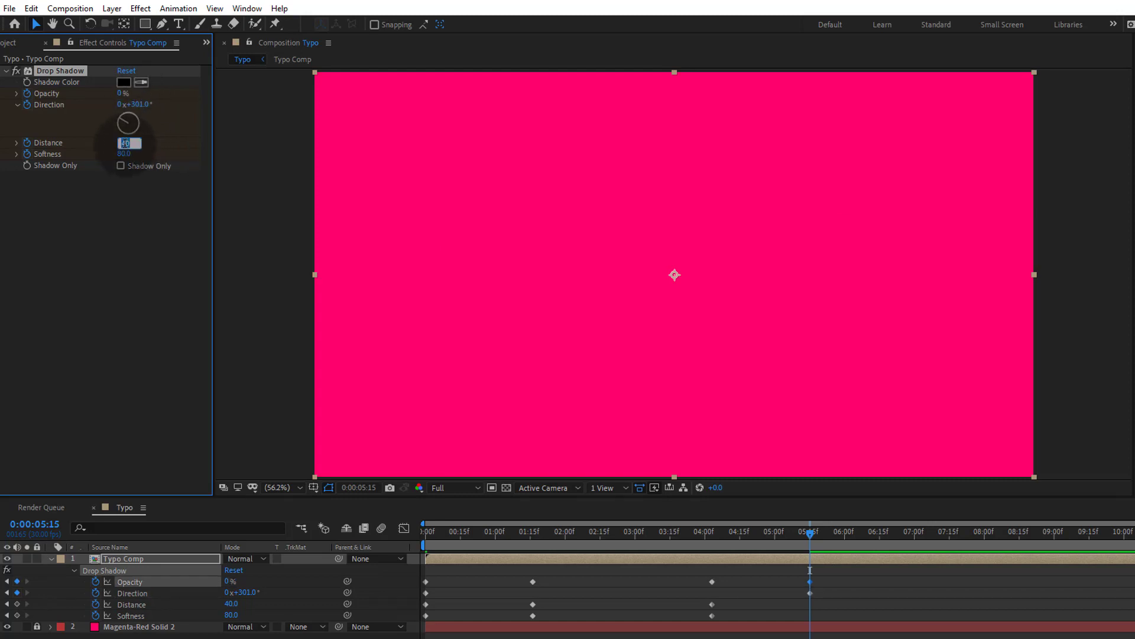
{"action": "type", "text": "0"}
{"action": "left_click", "coordinate": [124, 154]}
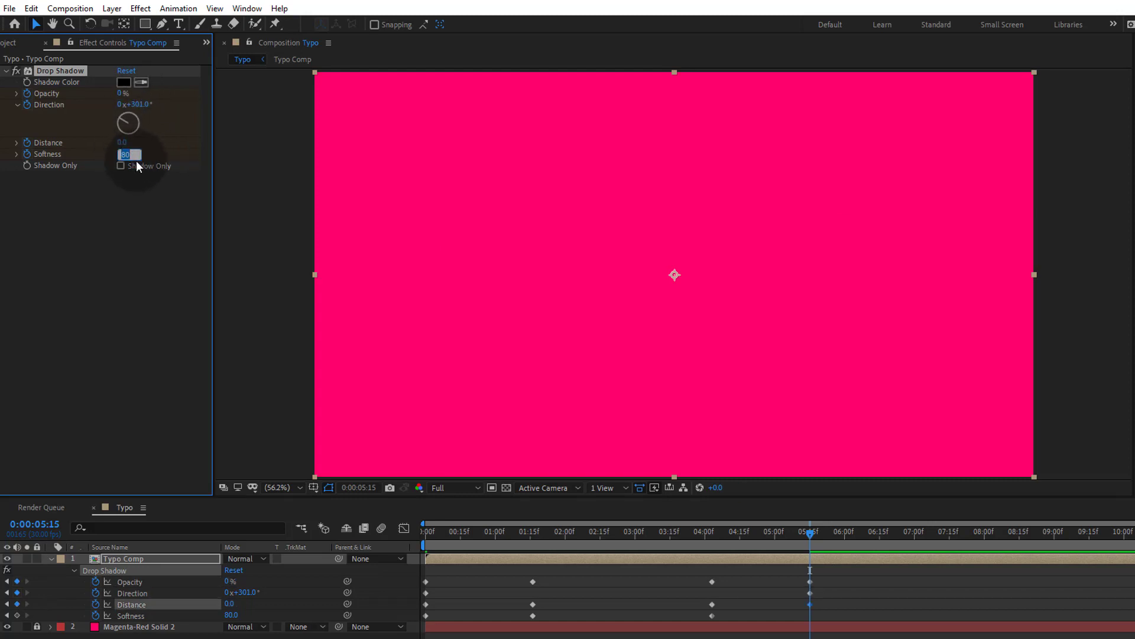
{"action": "type", "text": "0"}
{"action": "left_click", "coordinate": [692, 603]}
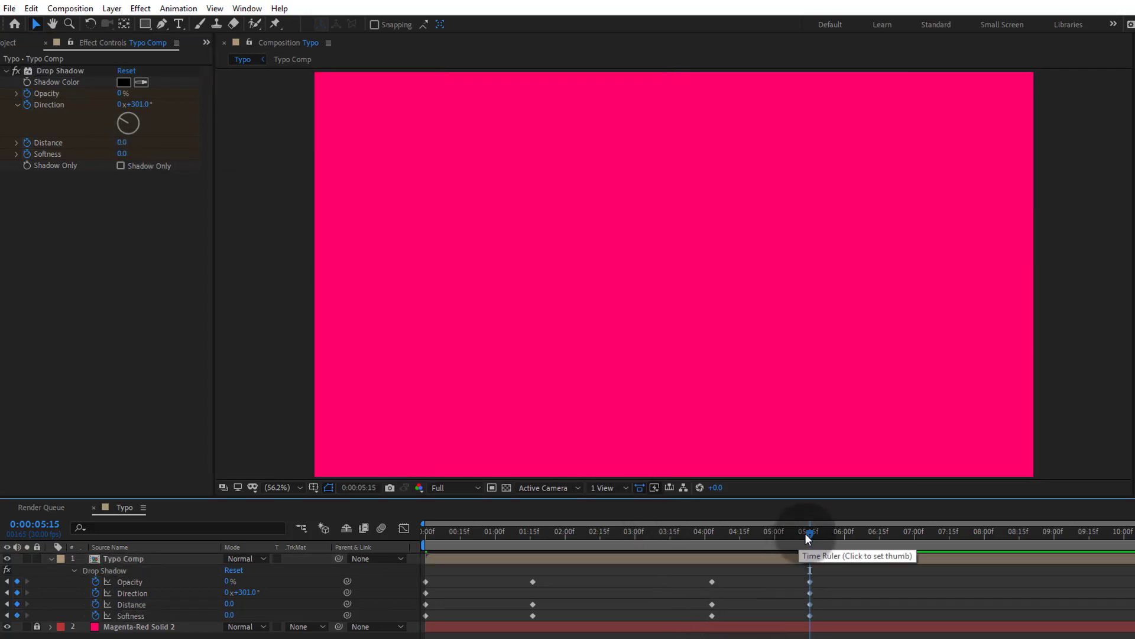
Scrub back to 0:00:02:20 and duplicate the Drop Shadow effect on the Typo Comp layer.
{"action": "left_click_drag", "start_coordinate": [808, 536], "coordinate": [607, 538]}
{"action": "left_click", "coordinate": [83, 271]}
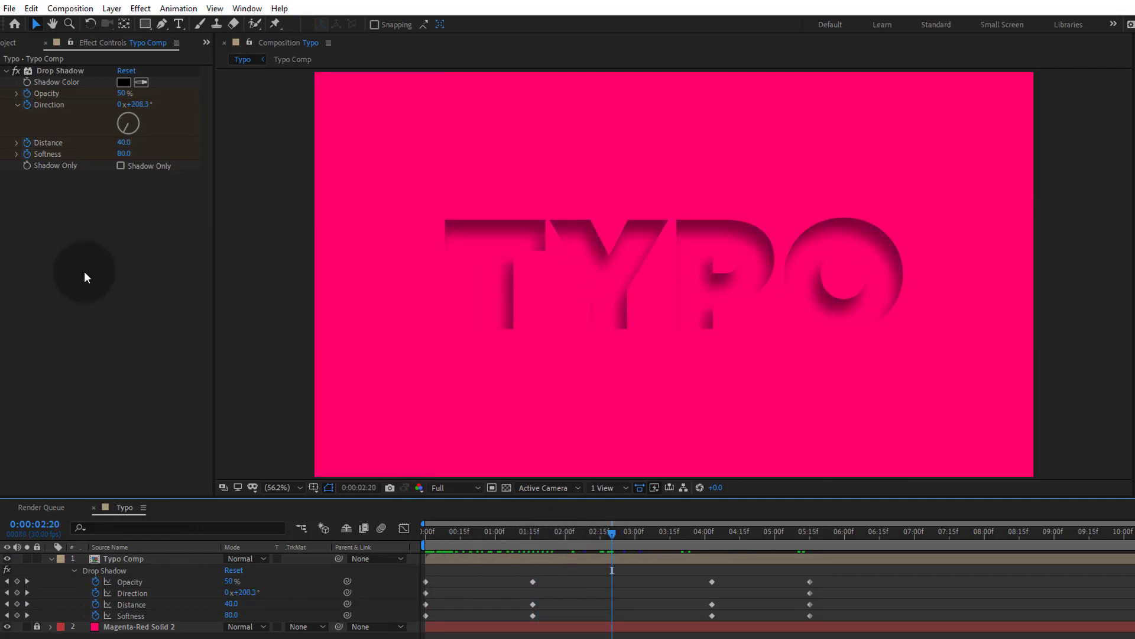
{"action": "left_click", "coordinate": [70, 70]}
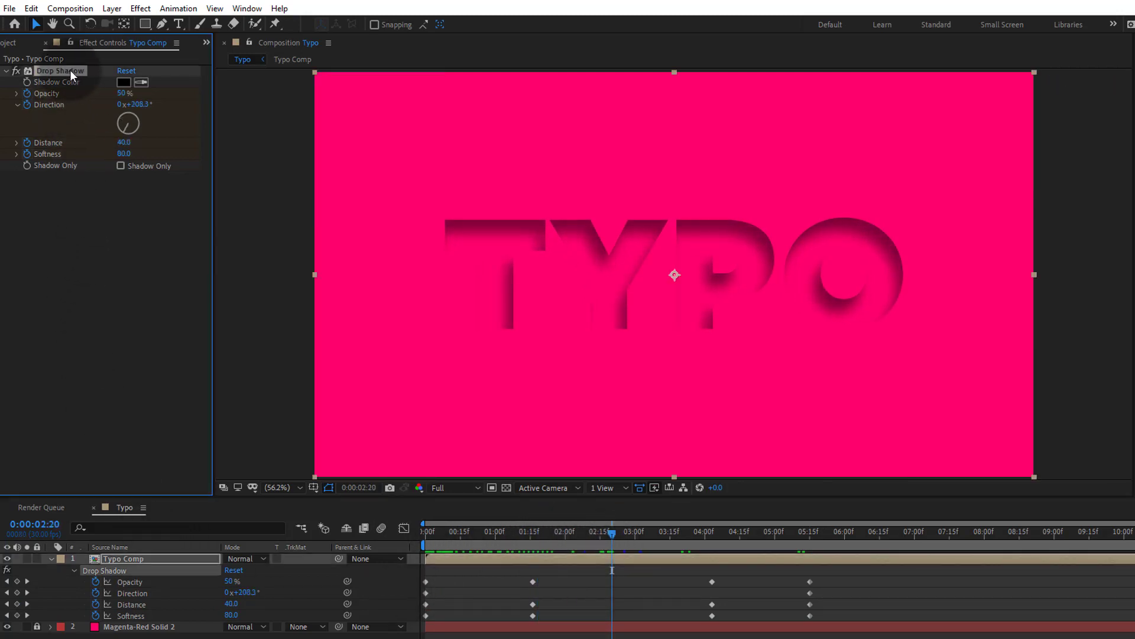
{"action": "left_click", "coordinate": [38, 6]}
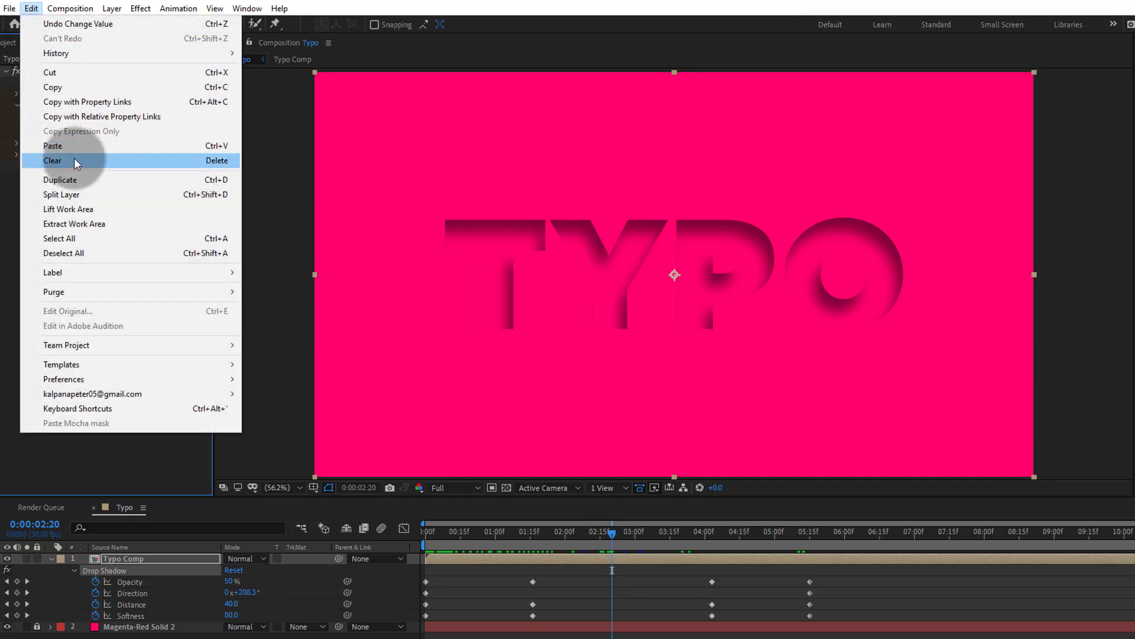
{"action": "left_click", "coordinate": [97, 184]}
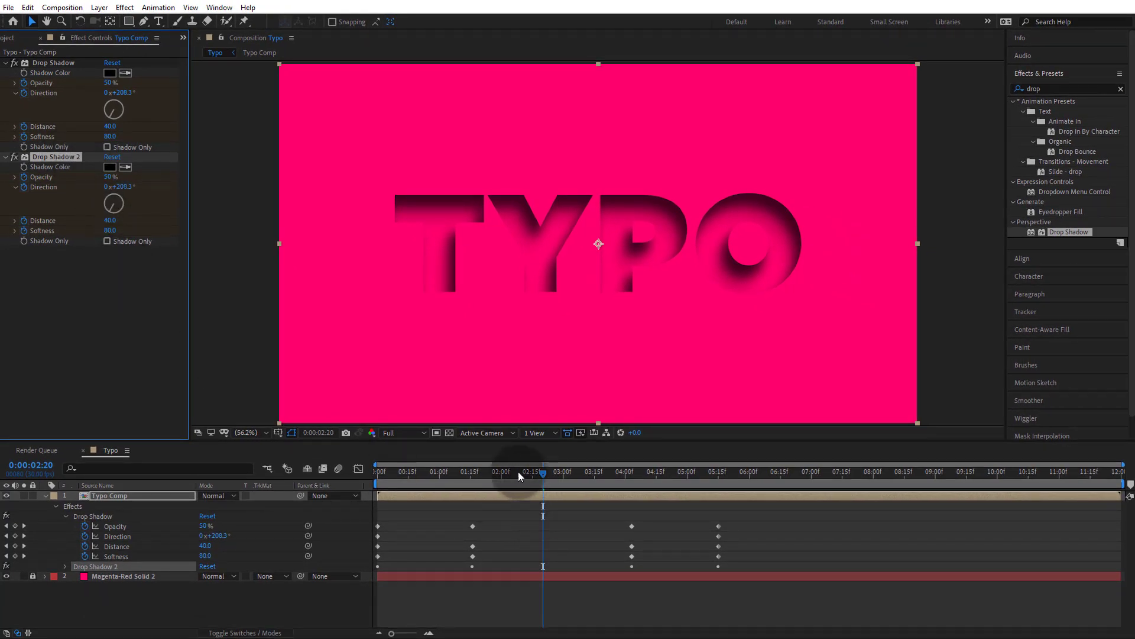
Reveal the keyframed properties of both shadows and set the second shadow's Distance to 10 at 0:00:01:16.
{"action": "left_click_drag", "start_coordinate": [505, 470], "coordinate": [472, 468]}
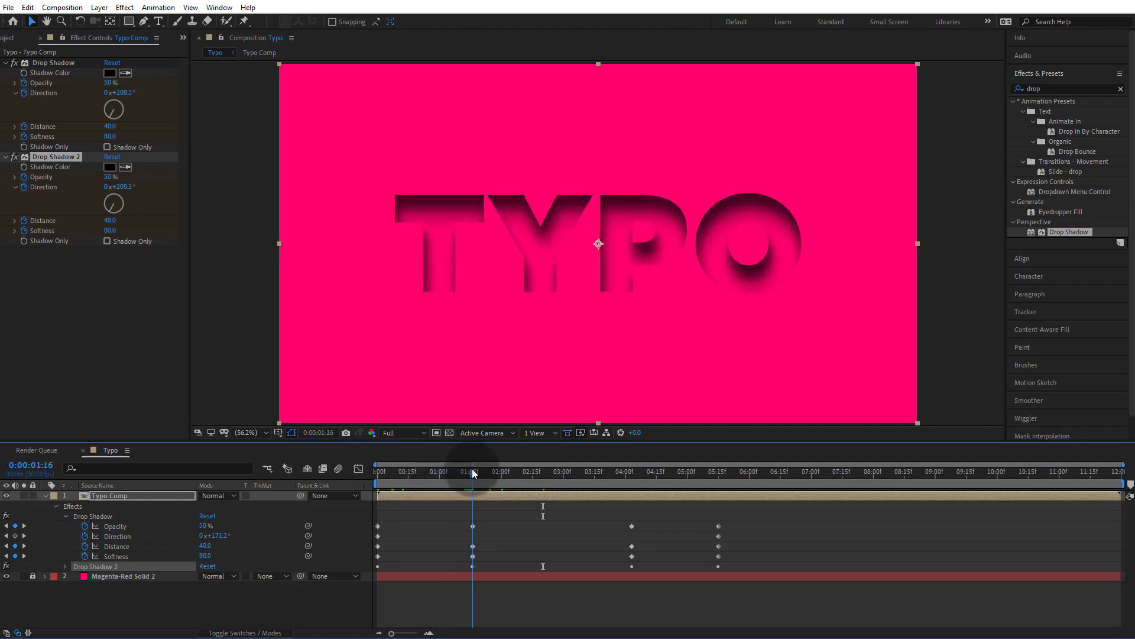
{"action": "key", "text": "u"}
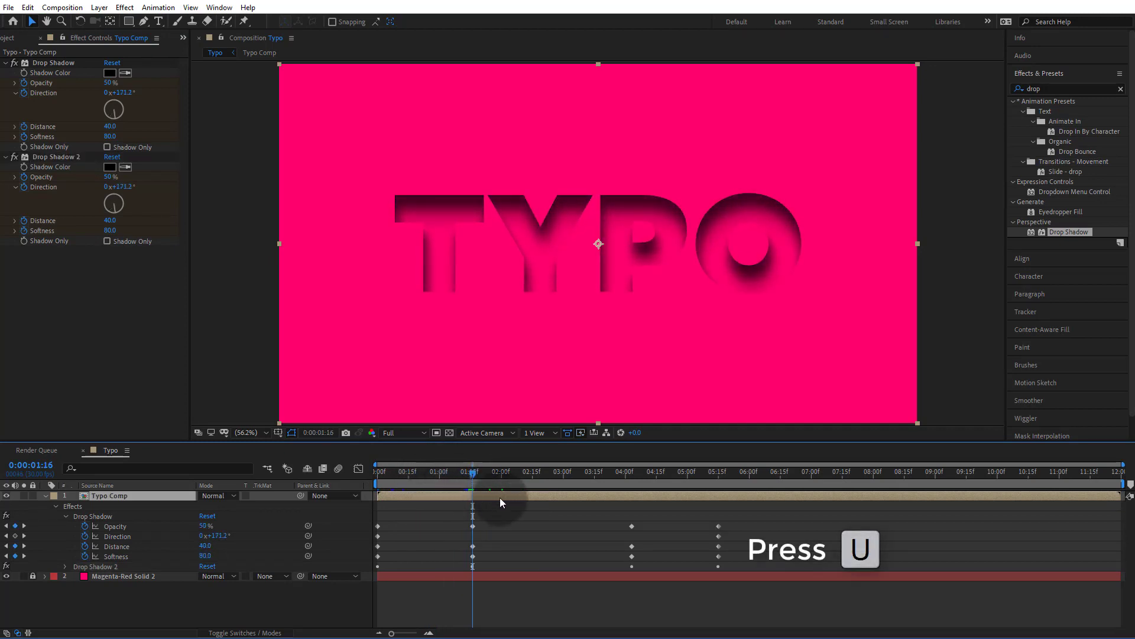
{"action": "key", "text": "u"}
{"action": "key", "text": "u"}
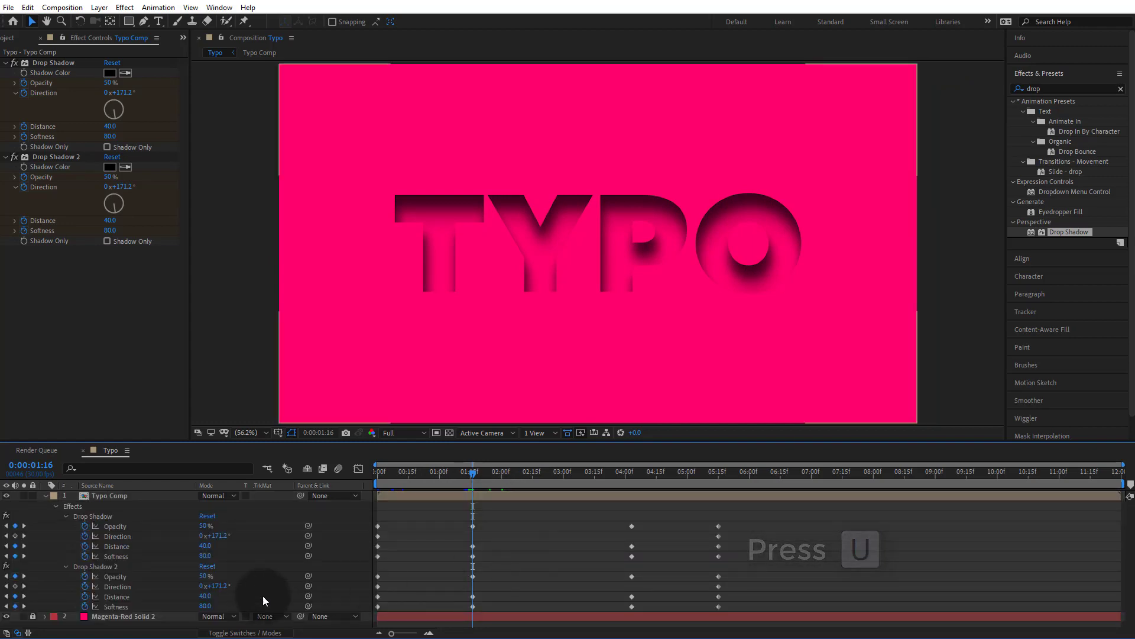
{"action": "left_click", "coordinate": [116, 569]}
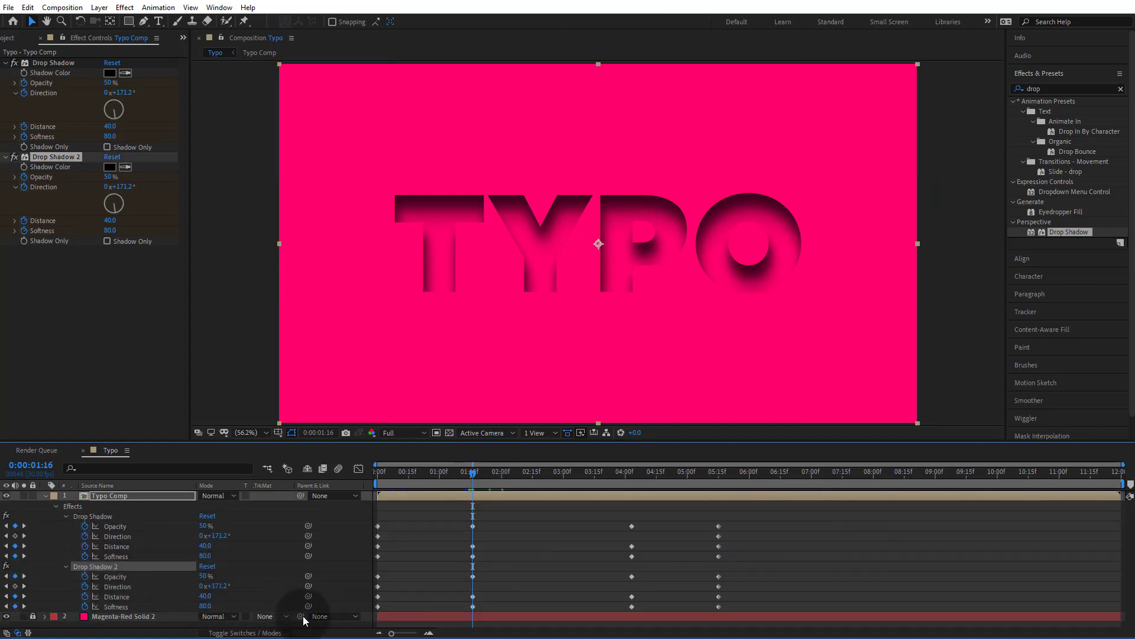
{"action": "left_click", "coordinate": [110, 220]}
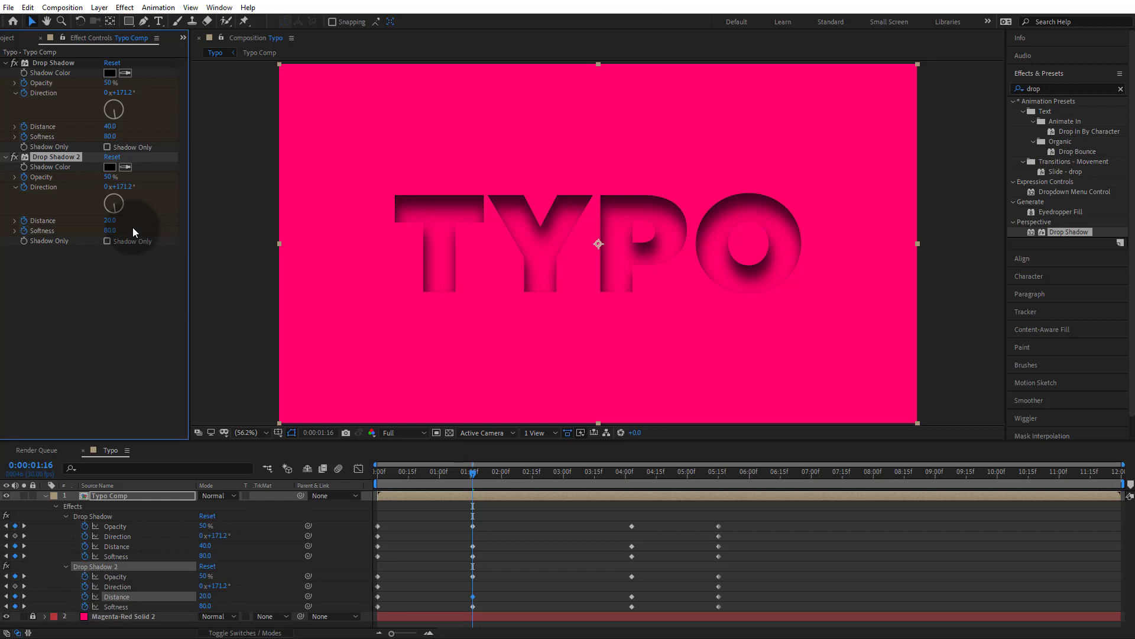
{"action": "left_click", "coordinate": [111, 221]}
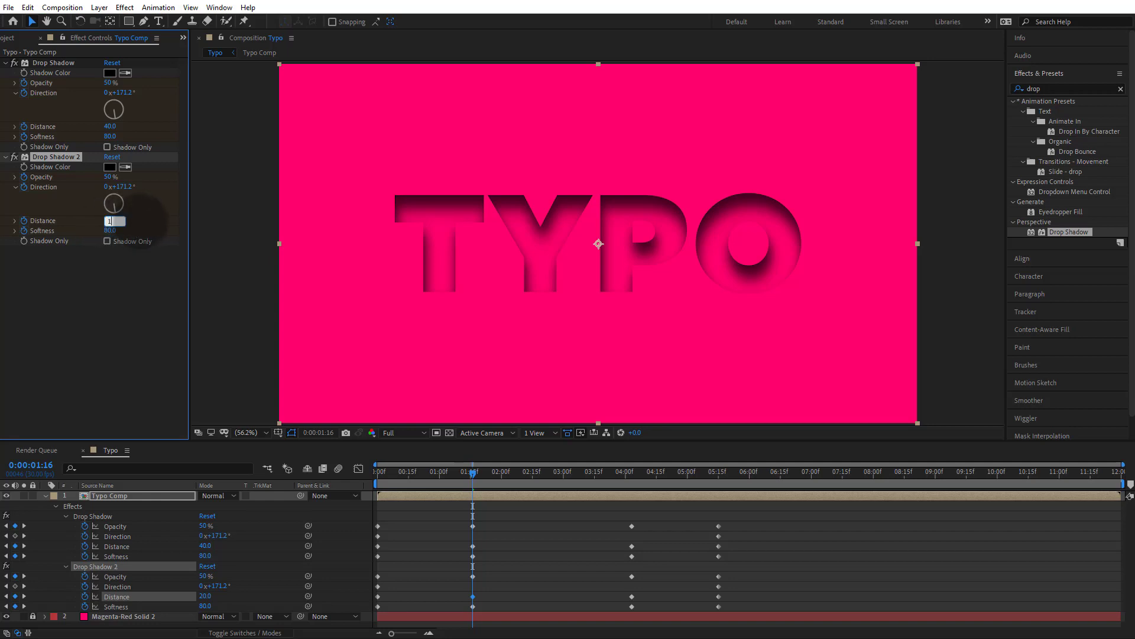
{"action": "type", "text": "10"}
{"action": "key", "text": "Return"}
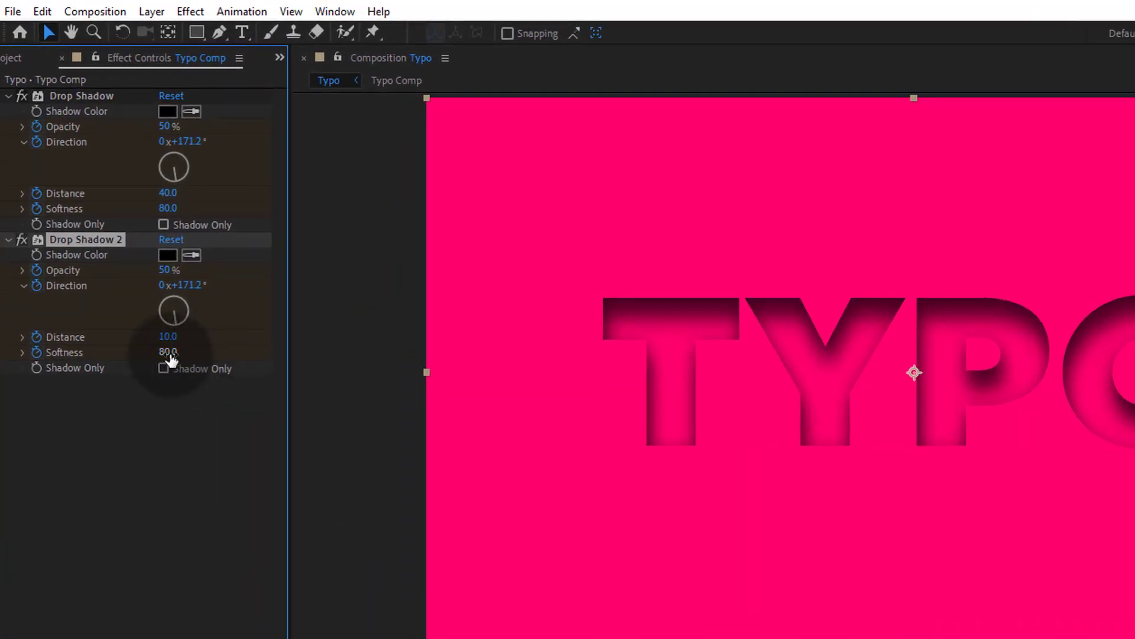
Try Softness values of 40 and 116 on the second shadow and return it to 80.
{"action": "left_click", "coordinate": [168, 352]}
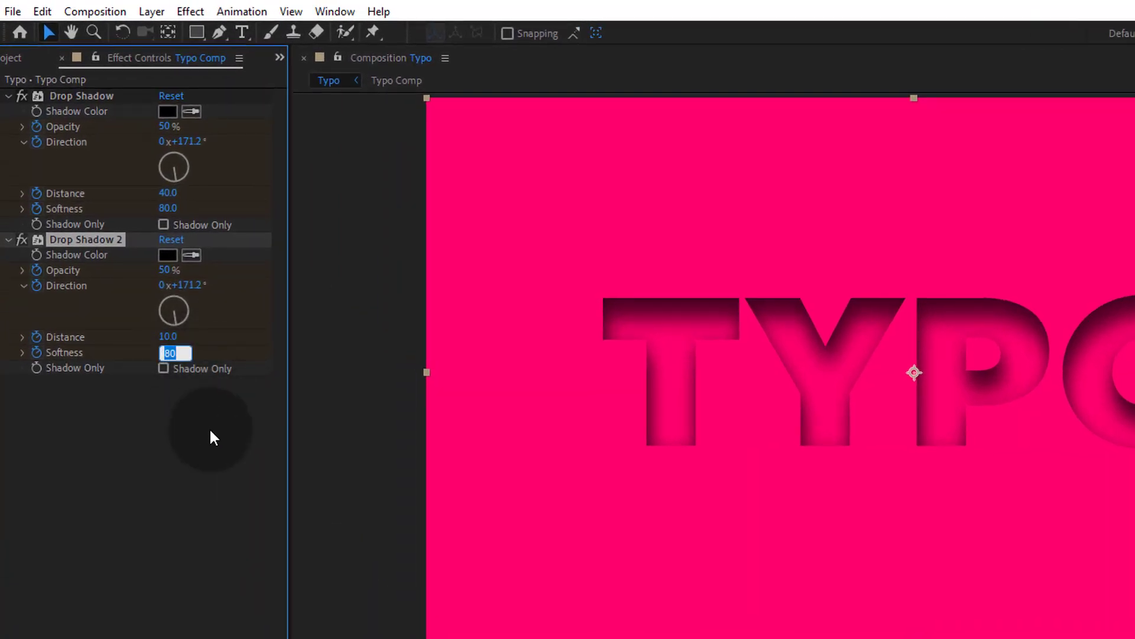
{"action": "type", "text": "40"}
{"action": "key", "text": "Return"}
{"action": "left_click_drag", "start_coordinate": [167, 352], "coordinate": [225, 377]}
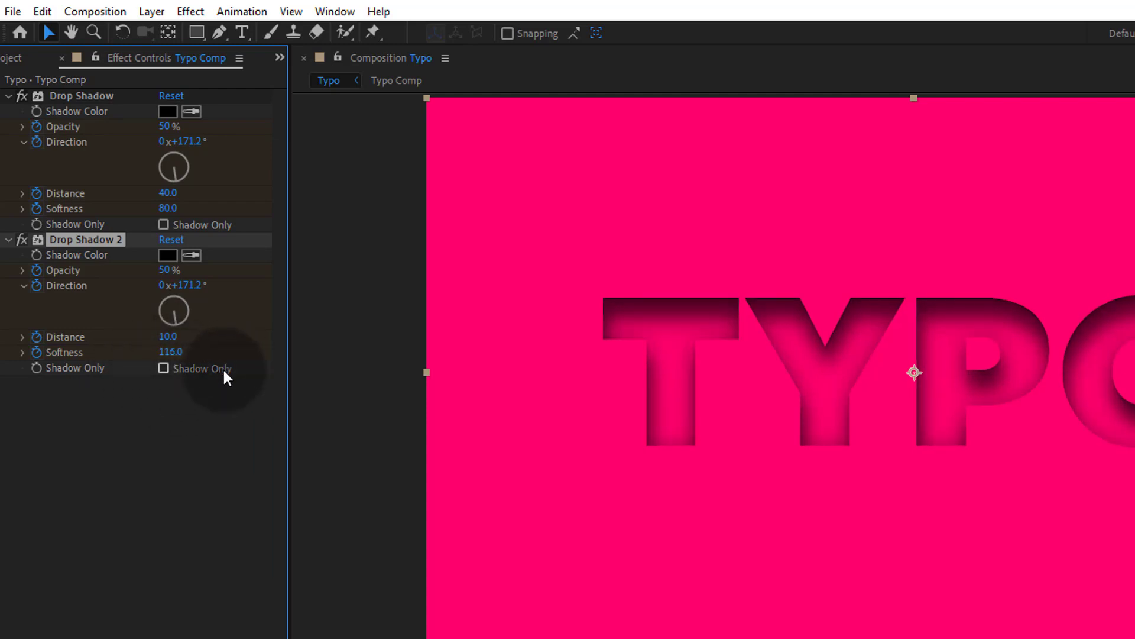
{"action": "left_click", "coordinate": [169, 352]}
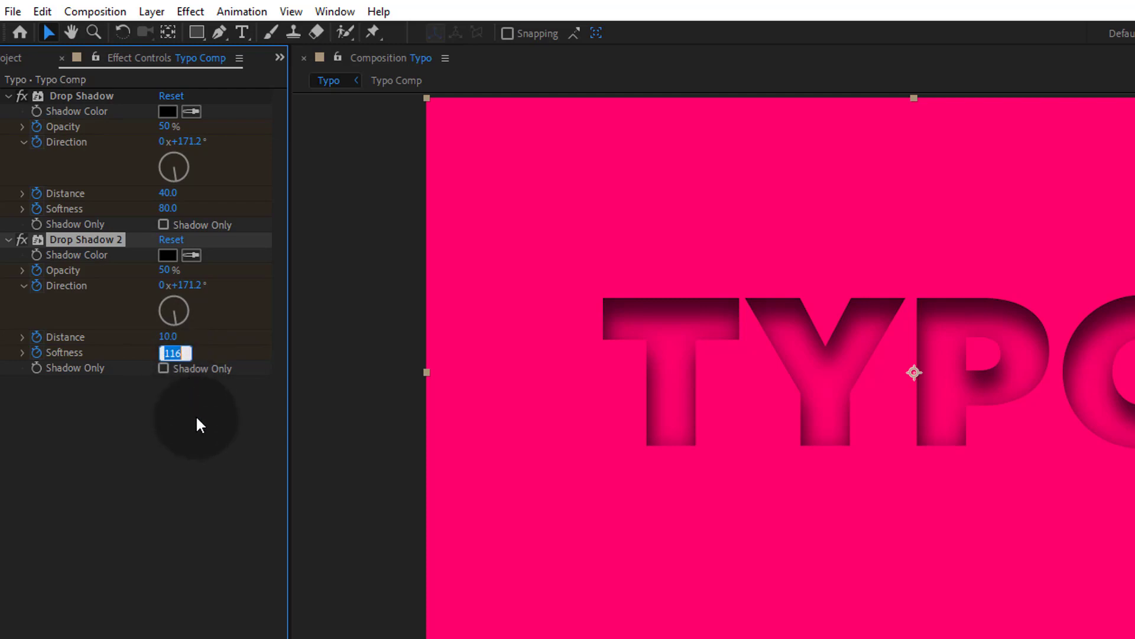
{"action": "type", "text": "80"}
{"action": "key", "text": "Return"}
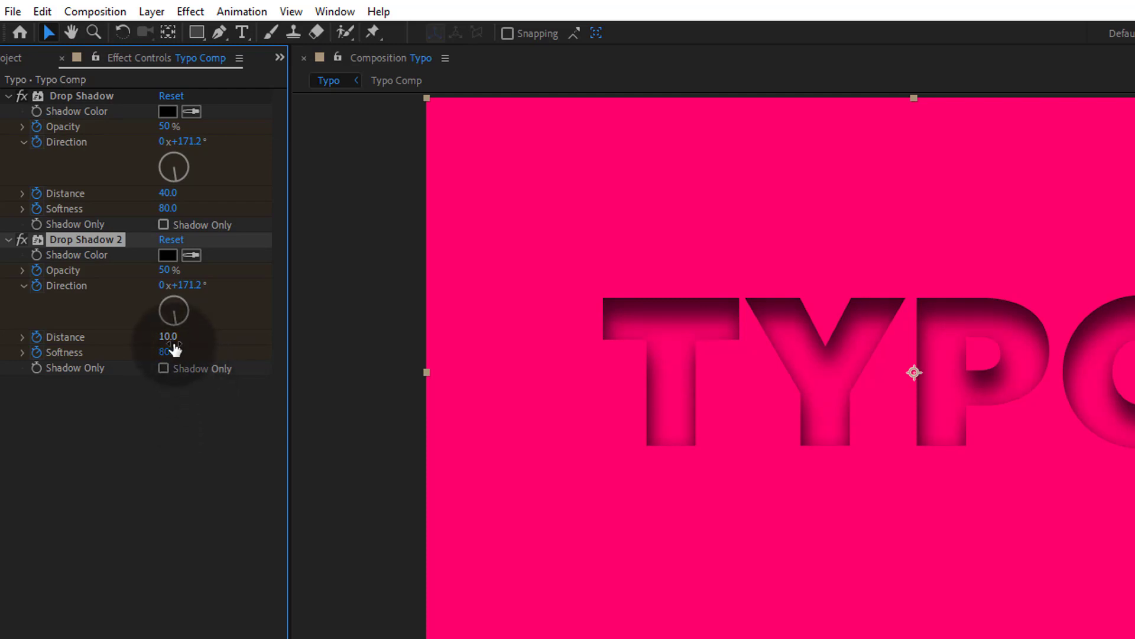
Set the second shadow's Opacity to 40% at 0:00:01:16.
{"action": "left_click", "coordinate": [168, 271]}
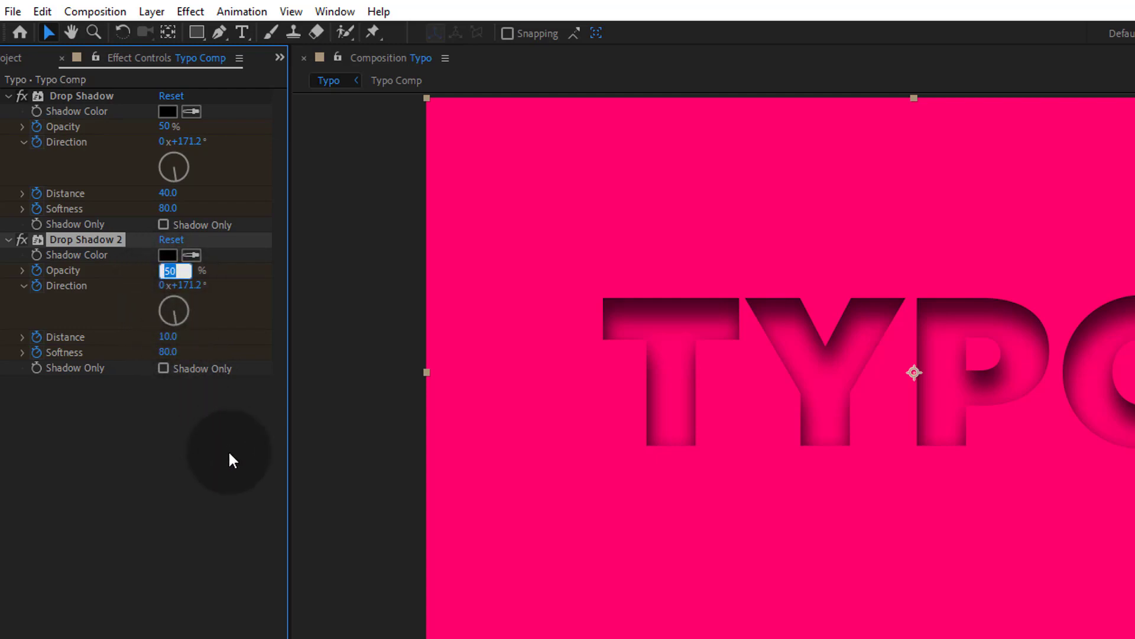
{"action": "type", "text": "40"}
{"action": "key", "text": "Return"}
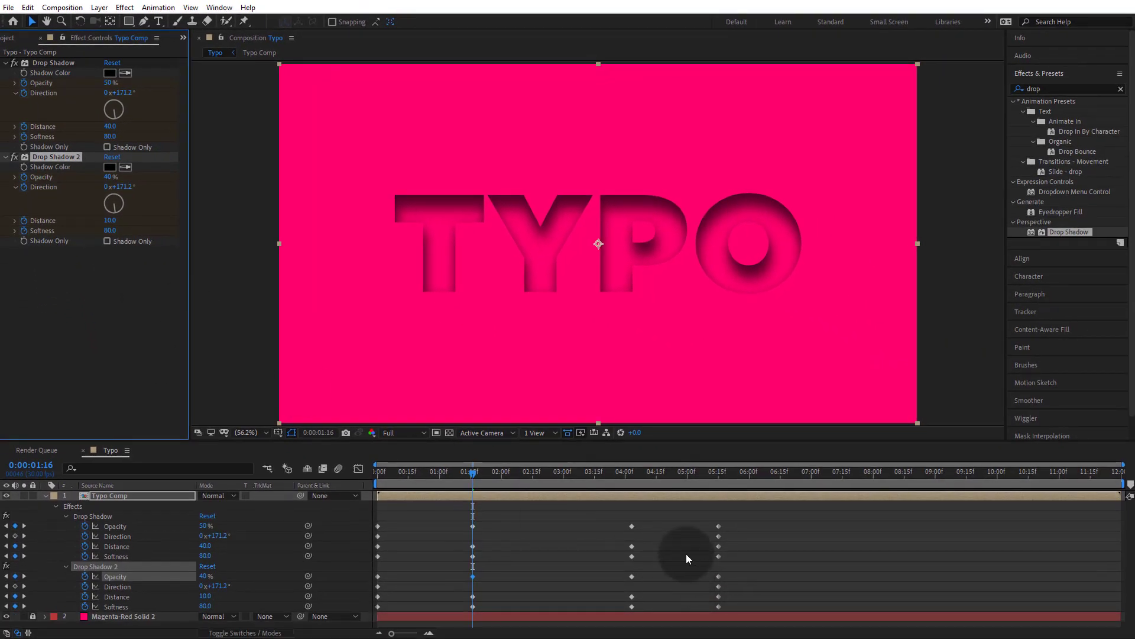
{"action": "left_click", "coordinate": [492, 585]}
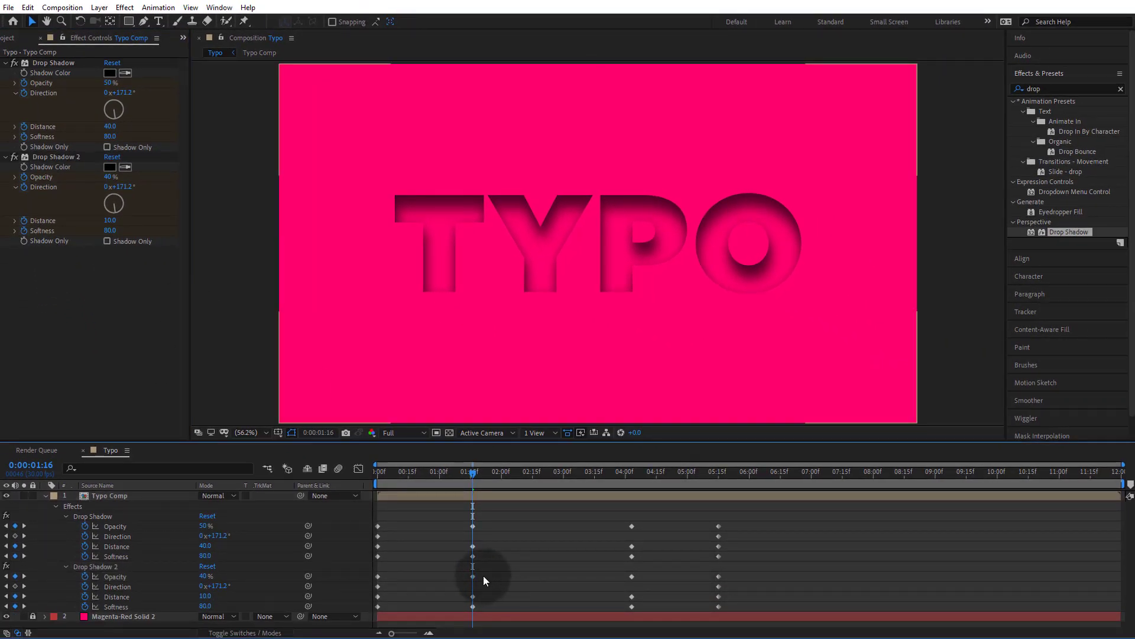
Copy the second shadow's Opacity, Distance and Softness keyframes from 0:00:01:16 and paste them at 0:00:04:03.
{"action": "left_click", "coordinate": [473, 576]}
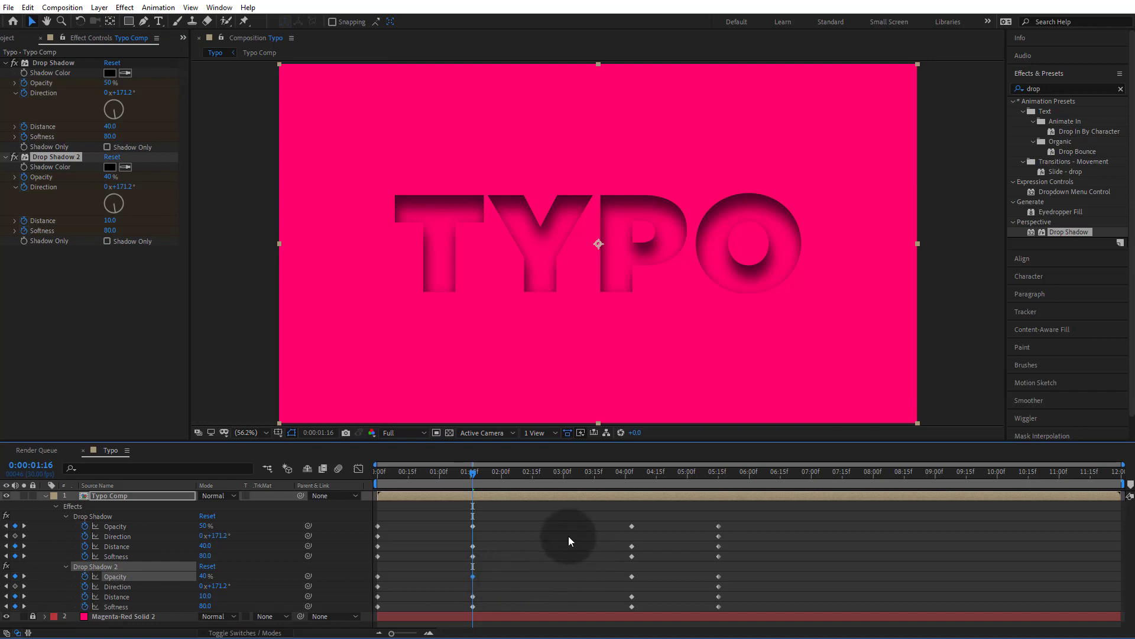
{"action": "left_click", "coordinate": [627, 474]}
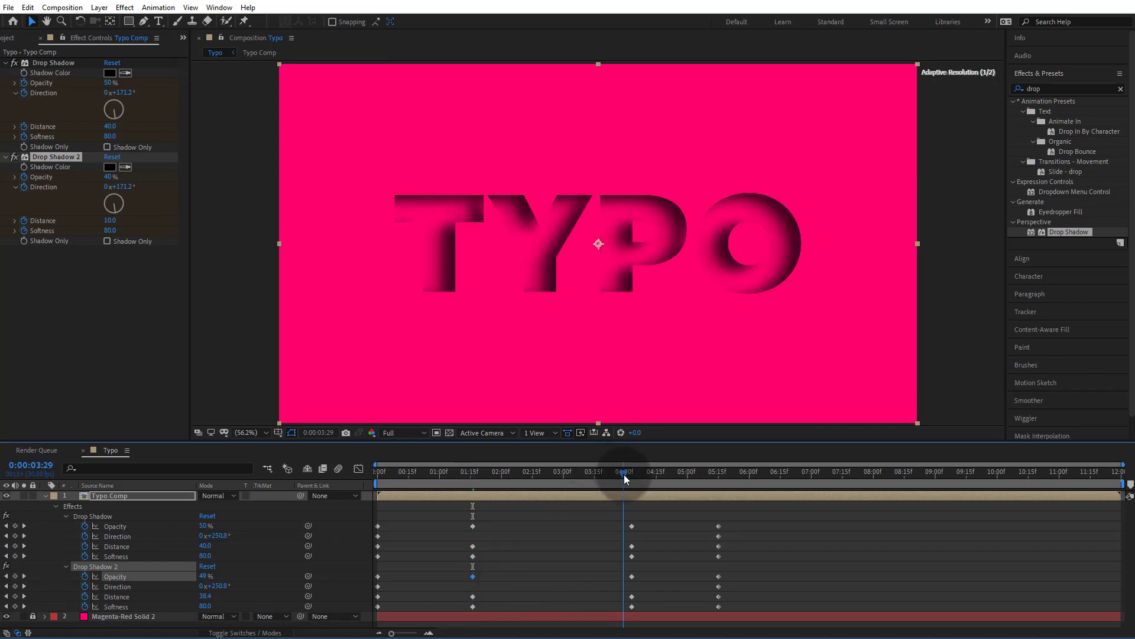
{"action": "left_click_drag", "start_coordinate": [631, 480], "coordinate": [632, 481]}
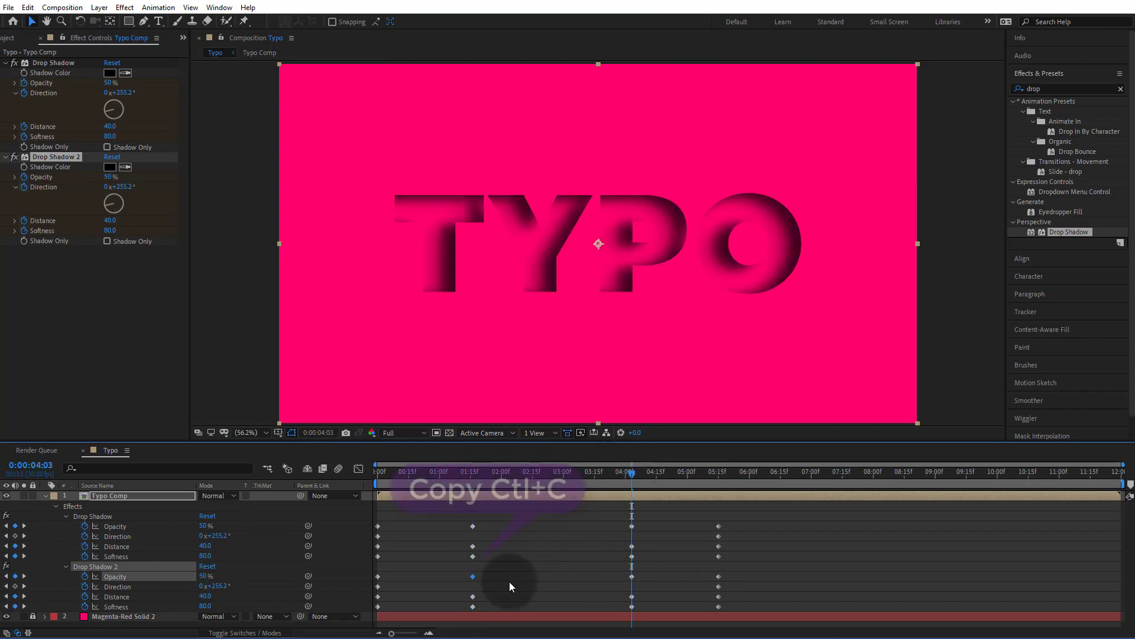
{"action": "left_click", "coordinate": [456, 582]}
{"action": "left_click_drag", "start_coordinate": [456, 582], "coordinate": [461, 612]}
{"action": "key", "text": "ctrl+c"}
{"action": "key", "text": "ctrl+v"}
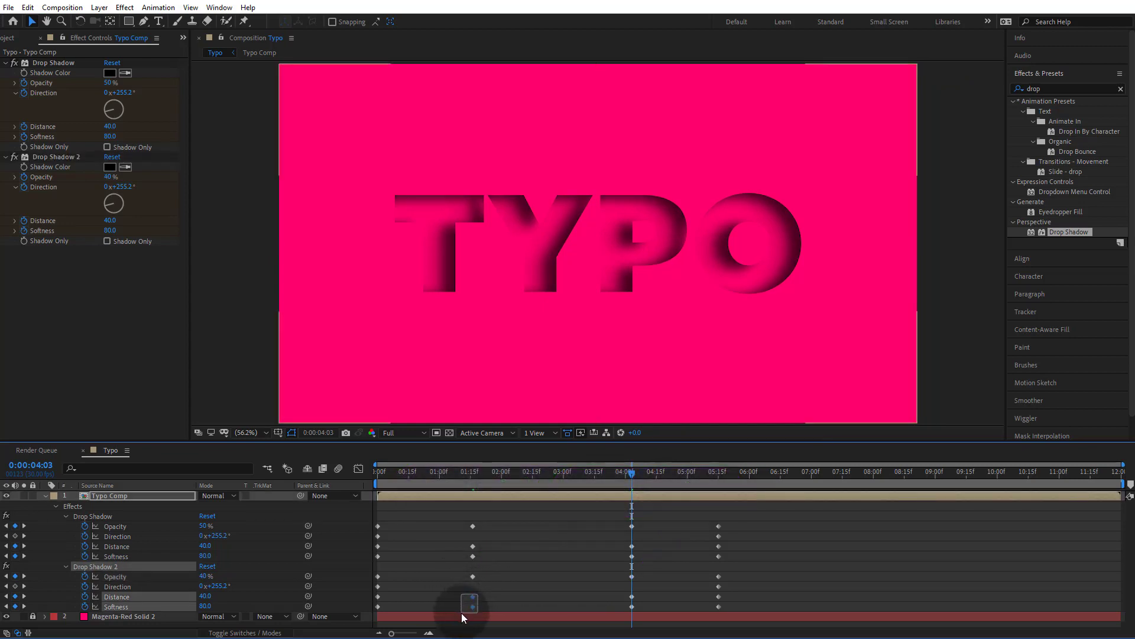
{"action": "key", "text": "ctrl+c"}
{"action": "key", "text": "ctrl+v"}
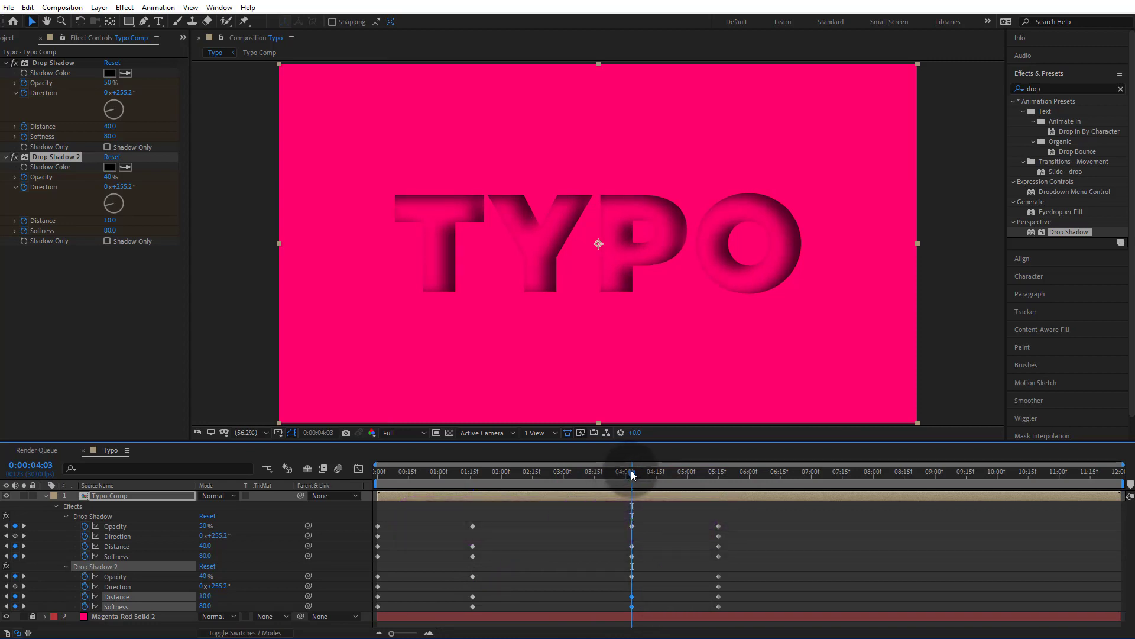
Return to the composition start, find the Bevel Alpha effect and apply it to the Typo Comp layer.
{"action": "left_click_drag", "start_coordinate": [630, 470], "coordinate": [331, 529]}
{"action": "left_click", "coordinate": [427, 526]}
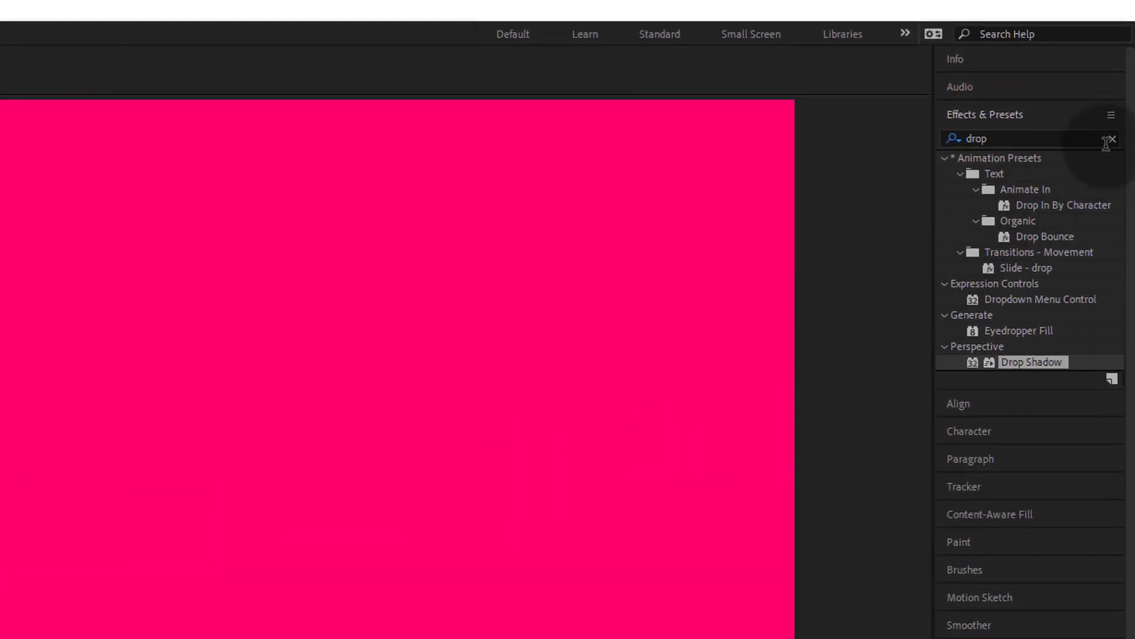
{"action": "left_click", "coordinate": [1112, 138]}
{"action": "left_click", "coordinate": [1050, 137]}
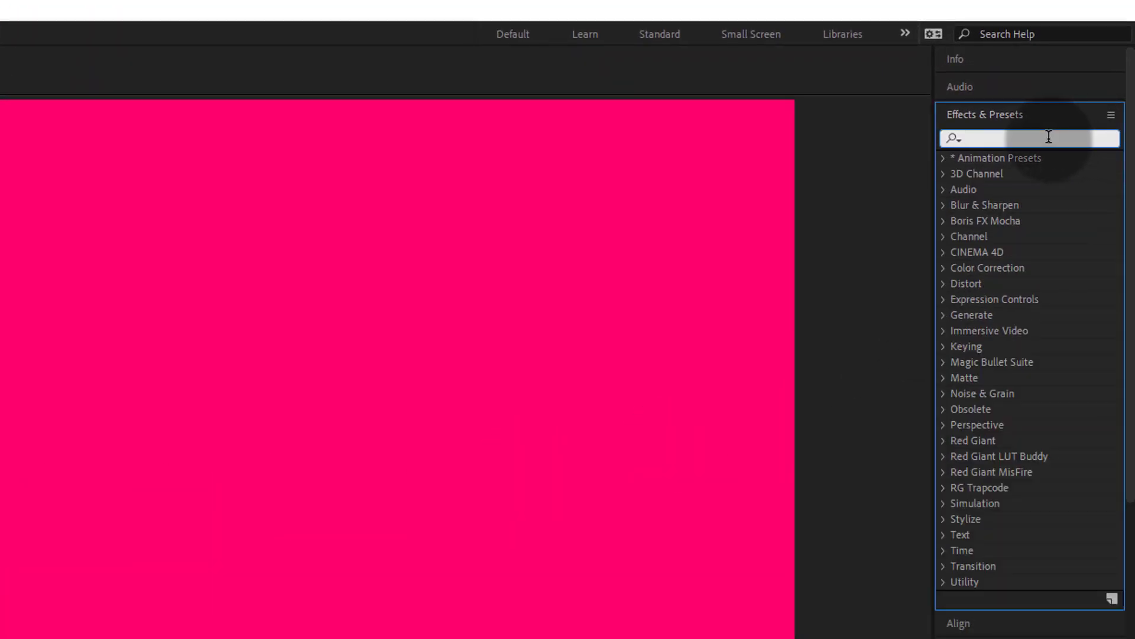
{"action": "type", "text": "beve"}
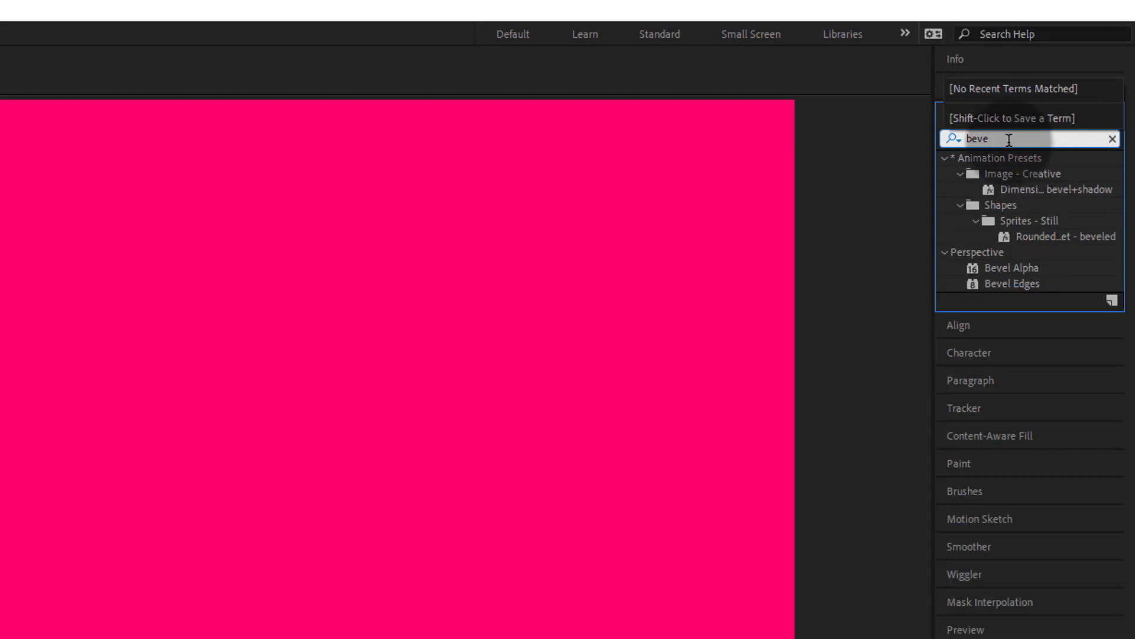
{"action": "left_click", "coordinate": [1019, 267]}
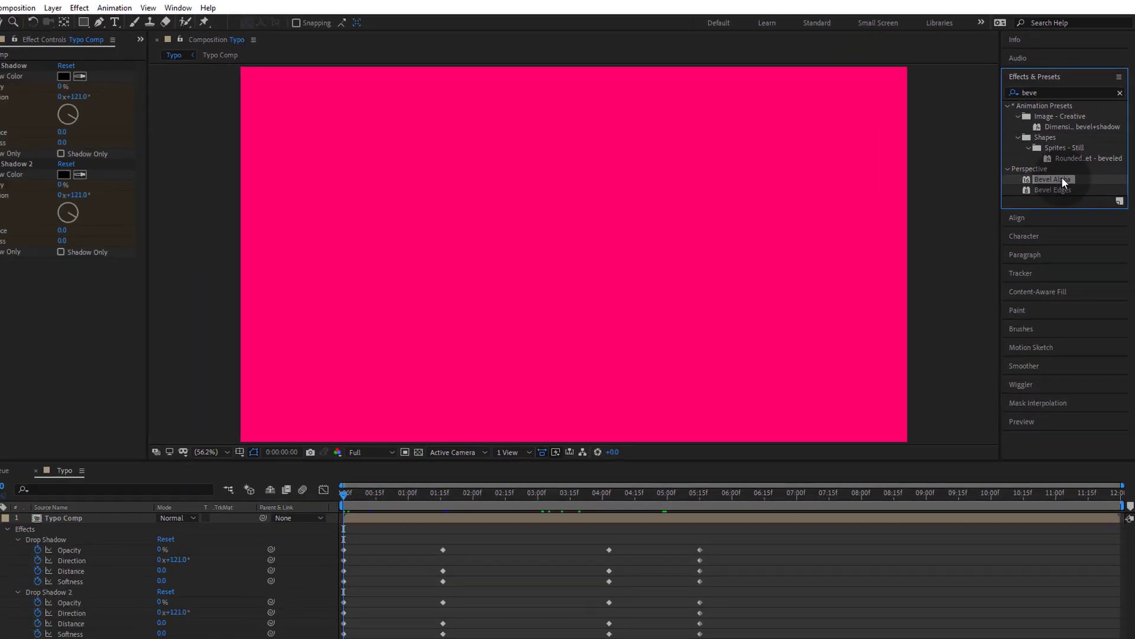
{"action": "left_click_drag", "start_coordinate": [1034, 248], "coordinate": [353, 638]}
Examine the bevelled letter edges at 0:00:00:12 at 100% magnification and fit the composition back in view.
{"action": "left_click_drag", "start_coordinate": [599, 486], "coordinate": [598, 493]}
{"action": "left_click_drag", "start_coordinate": [495, 475], "coordinate": [402, 479]}
{"action": "key", "text": "slash"}
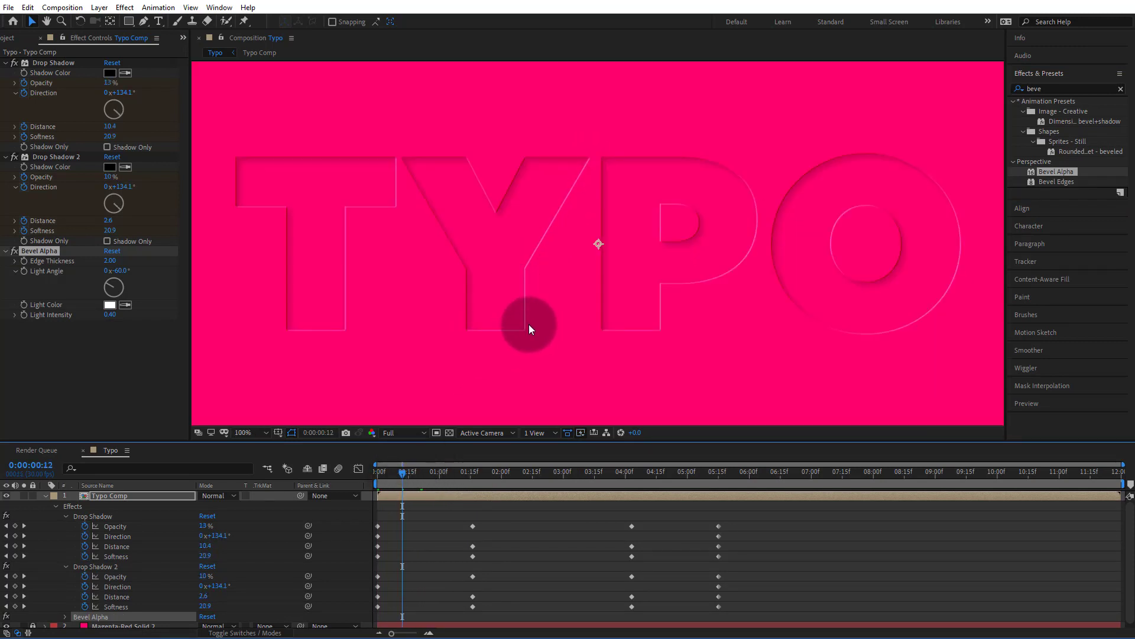
{"action": "left_click", "coordinate": [246, 433]}
{"action": "left_click", "coordinate": [269, 236]}
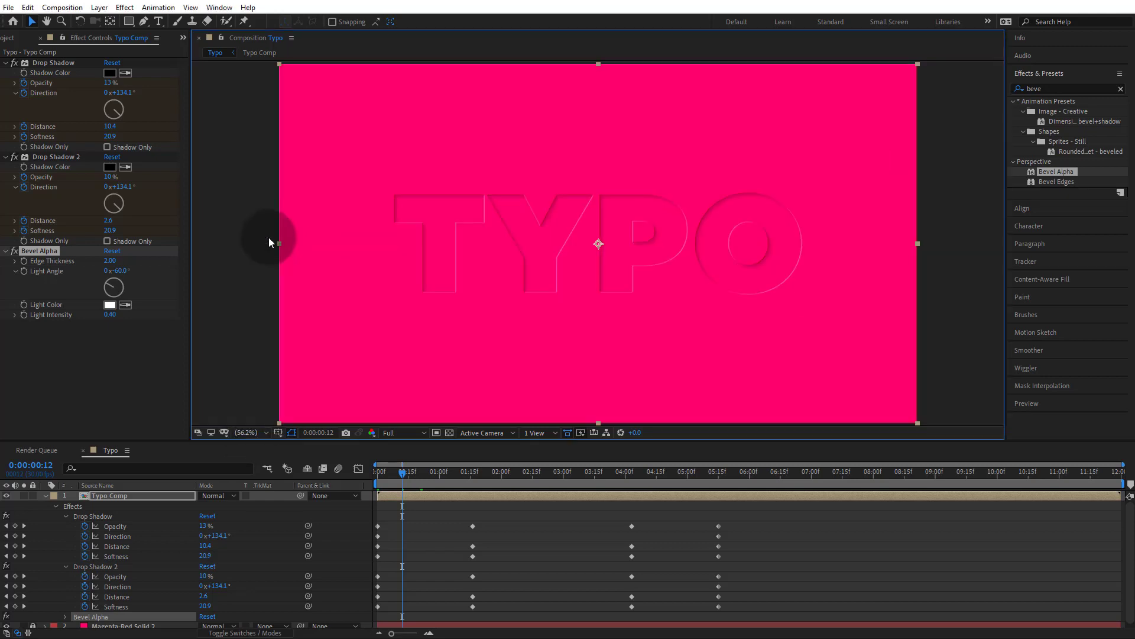
{"action": "key", "text": "u"}
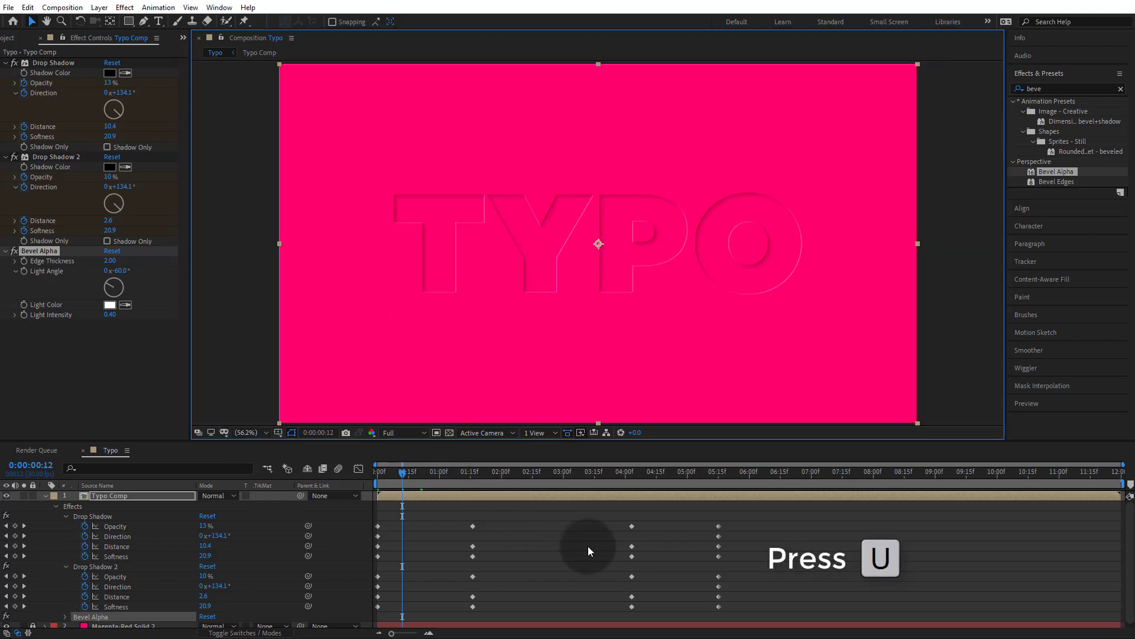
Sample the magenta background as the Bevel Alpha Light Color and lighten it to FF3F90.
{"action": "left_click", "coordinate": [590, 526]}
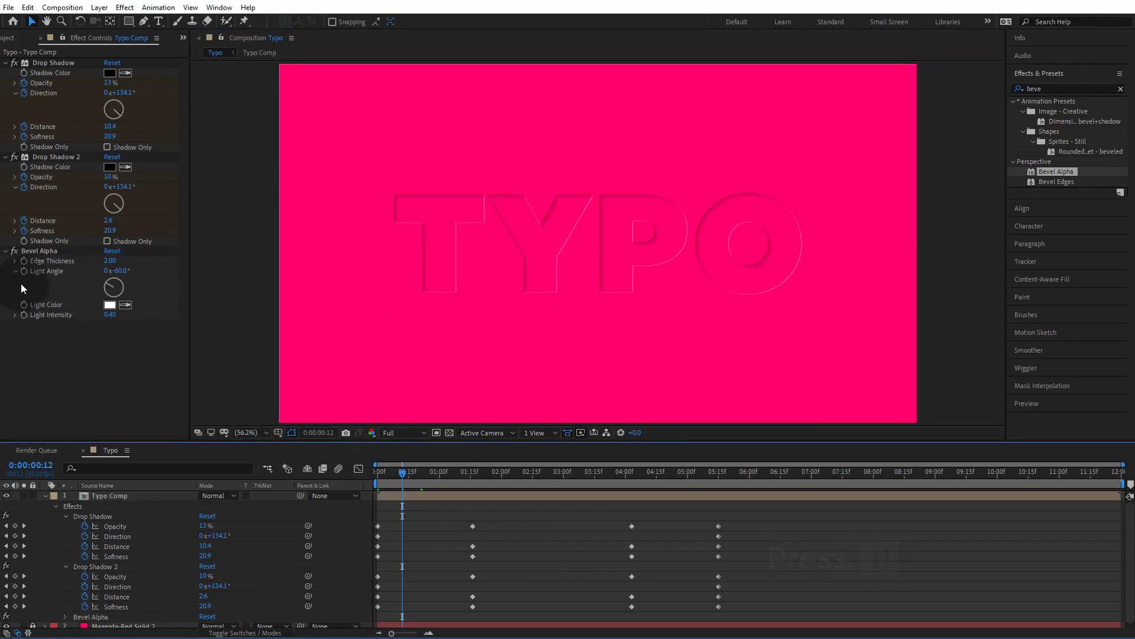
{"action": "left_click", "coordinate": [37, 249]}
{"action": "left_click", "coordinate": [125, 304]}
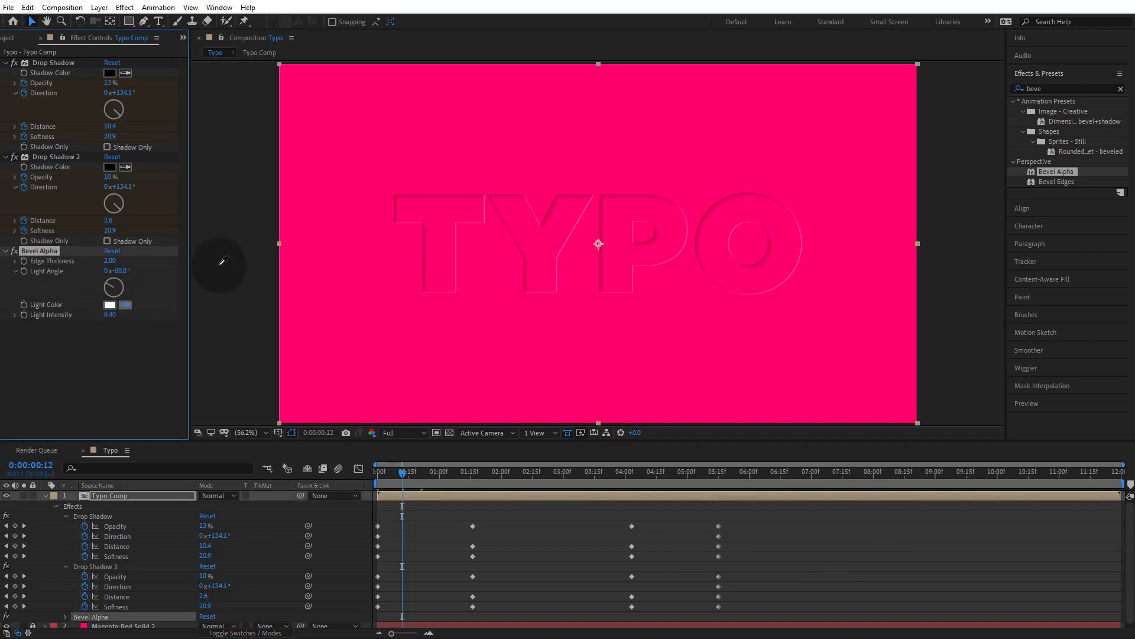
{"action": "left_click", "coordinate": [369, 135]}
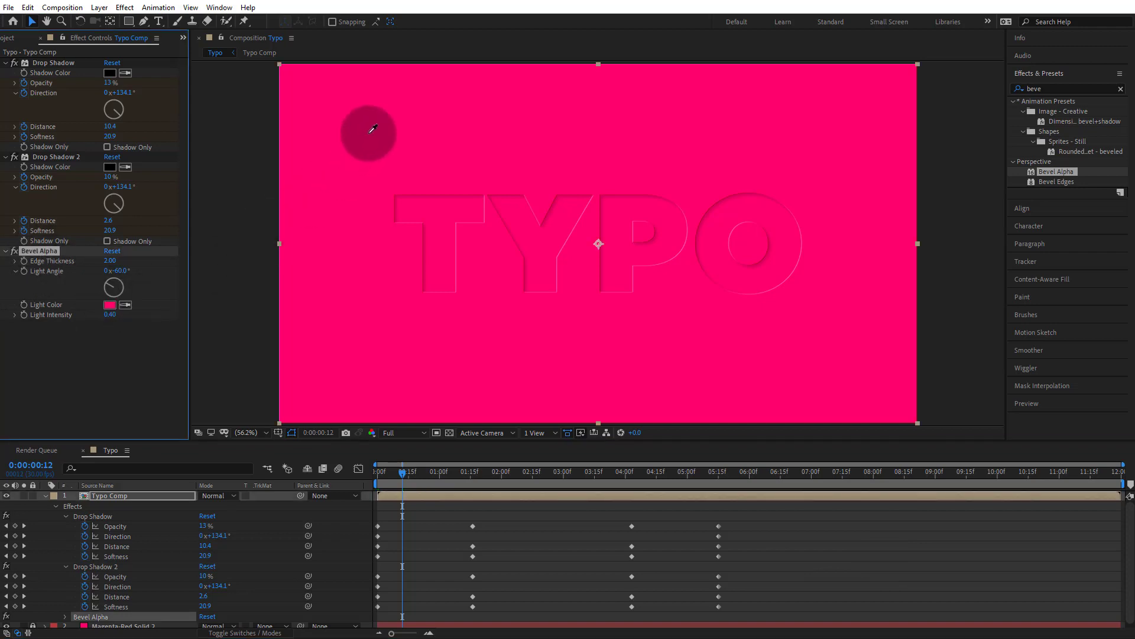
{"action": "left_click", "coordinate": [110, 305]}
{"action": "mouse_move", "coordinate": [836, 519]}
{"action": "left_mouse_down"}
{"action": "mouse_move", "coordinate": [852, 477]}
{"action": "mouse_move", "coordinate": [832, 474]}
{"action": "mouse_move", "coordinate": [857, 474]}
{"action": "left_mouse_up"}
{"action": "left_click", "coordinate": [986, 493]}
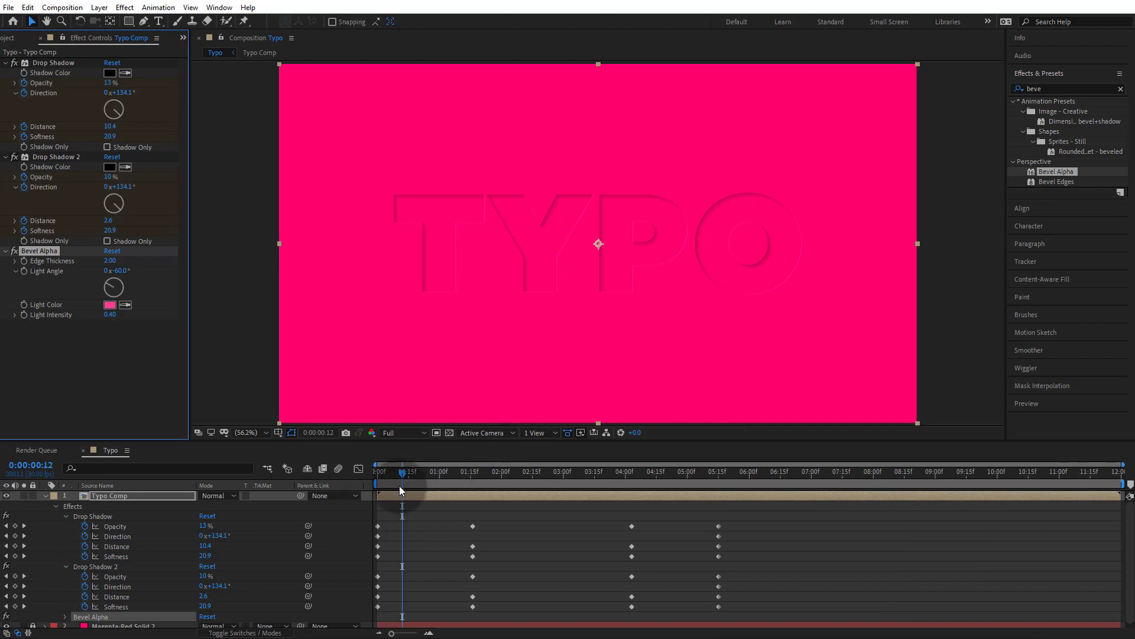
Check the letter edges at the composition start, move to 0:00:01:16 and collapse the Typo Comp layer's properties.
{"action": "left_click_drag", "start_coordinate": [402, 475], "coordinate": [329, 484]}
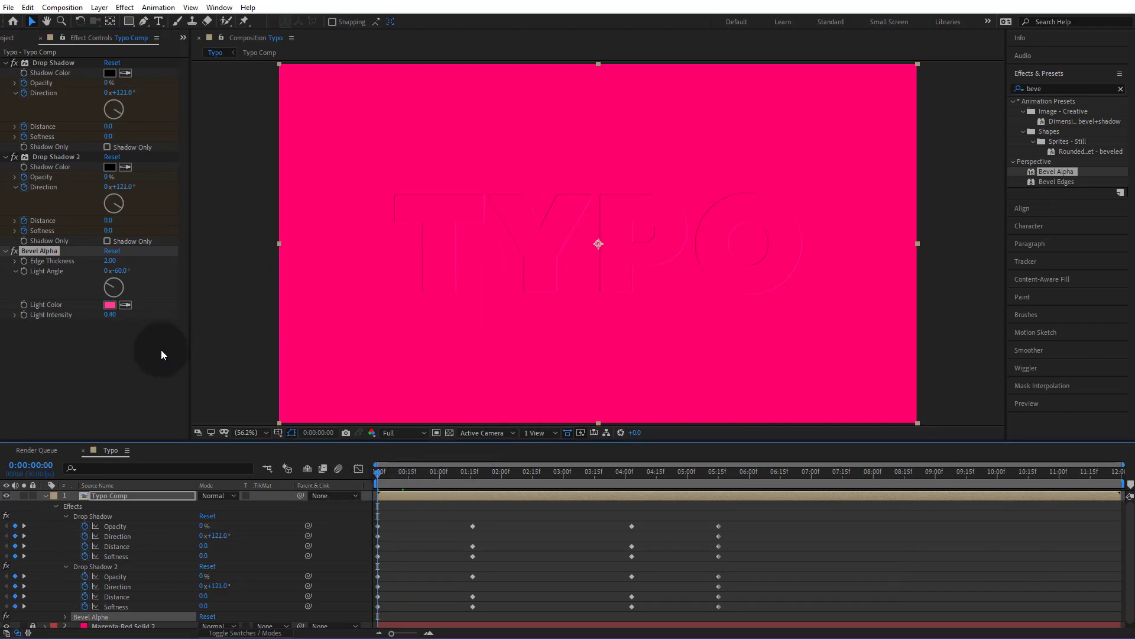
{"action": "left_click", "coordinate": [406, 504]}
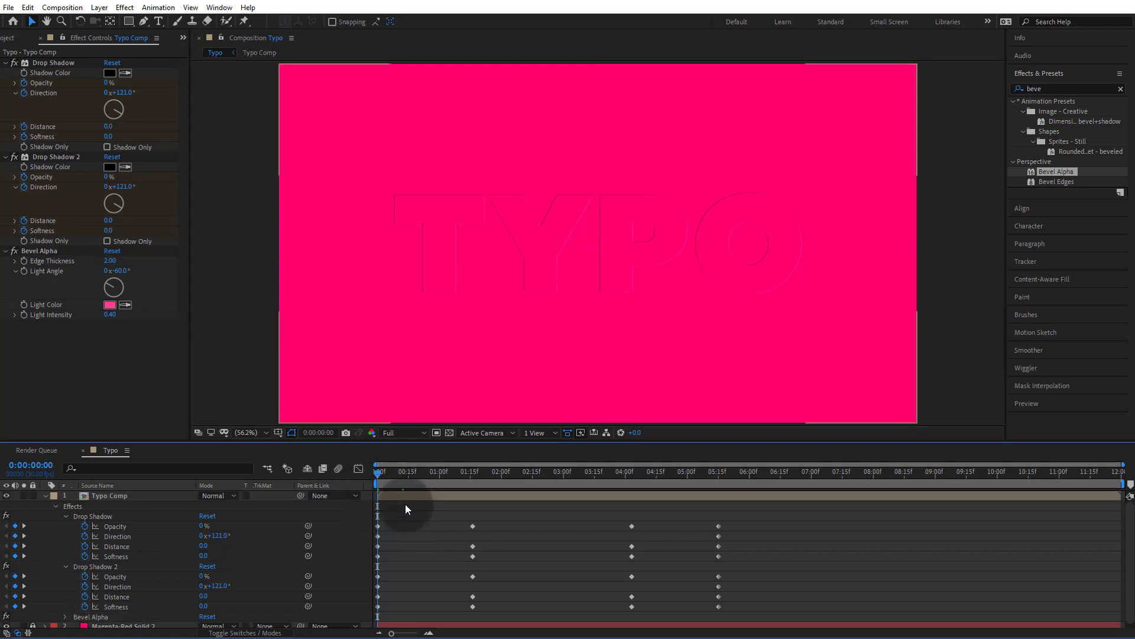
{"action": "left_click", "coordinate": [396, 496]}
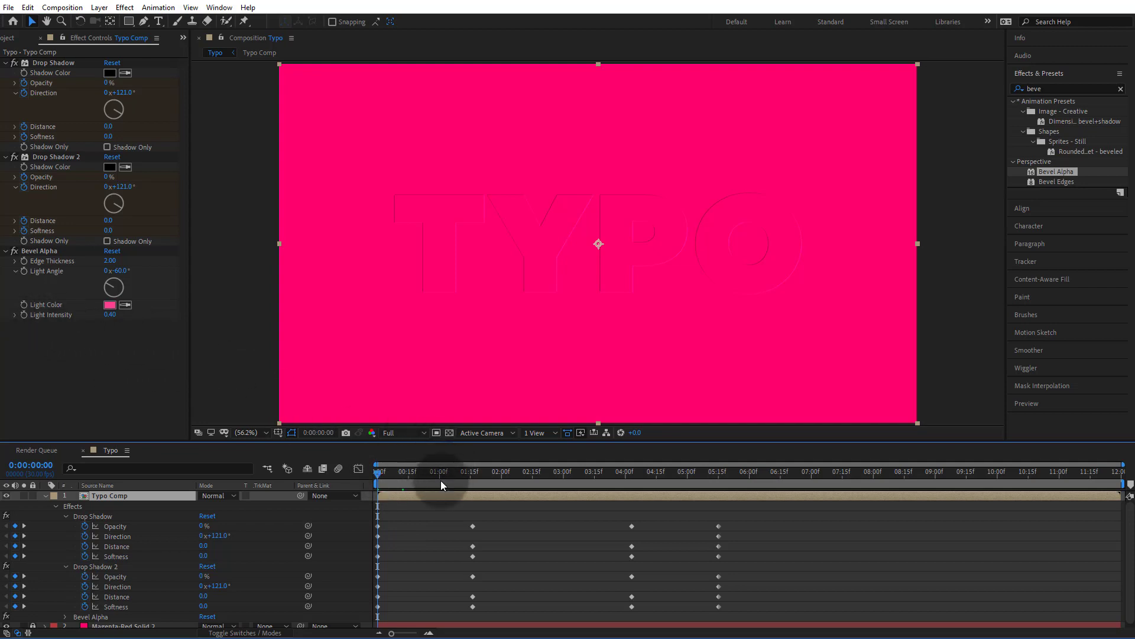
{"action": "left_click_drag", "start_coordinate": [391, 472], "coordinate": [473, 485]}
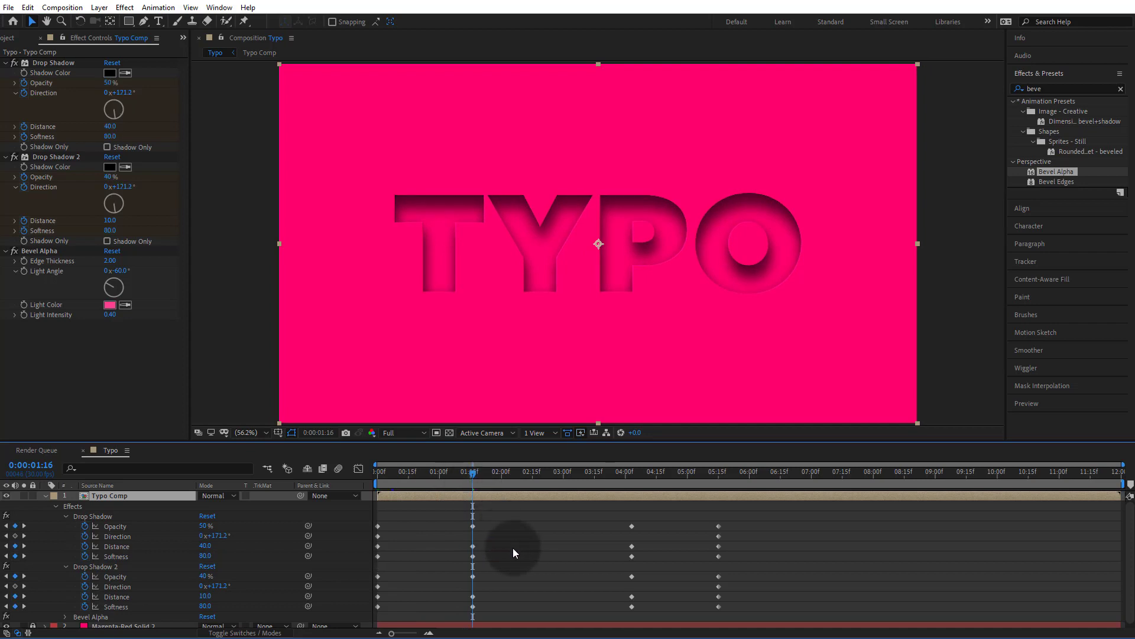
{"action": "scroll", "coordinate": [513, 547], "scroll_direction": "down", "scroll_amount": 1}
{"action": "key", "text": "u"}
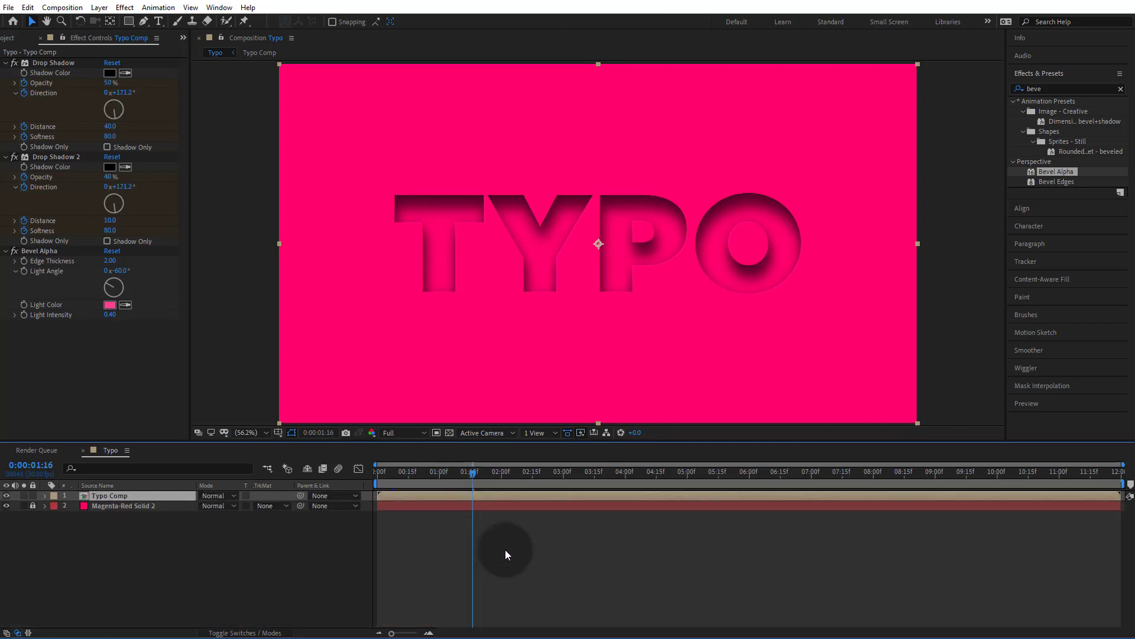
{"action": "key", "text": "u"}
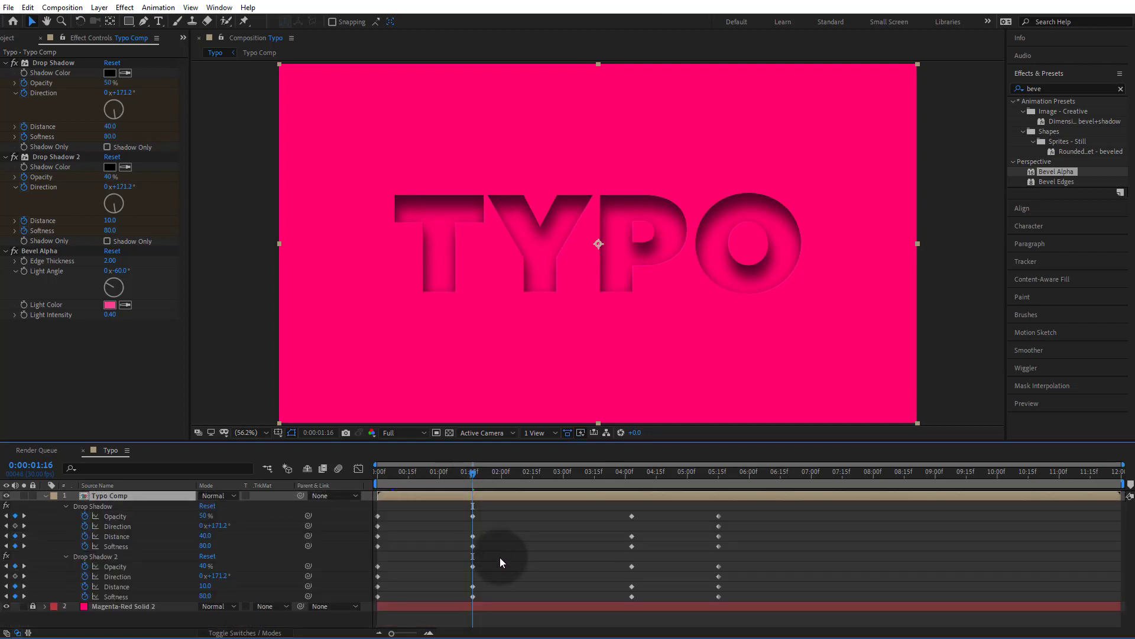
{"action": "key", "text": "u"}
{"action": "left_click", "coordinate": [501, 561]}
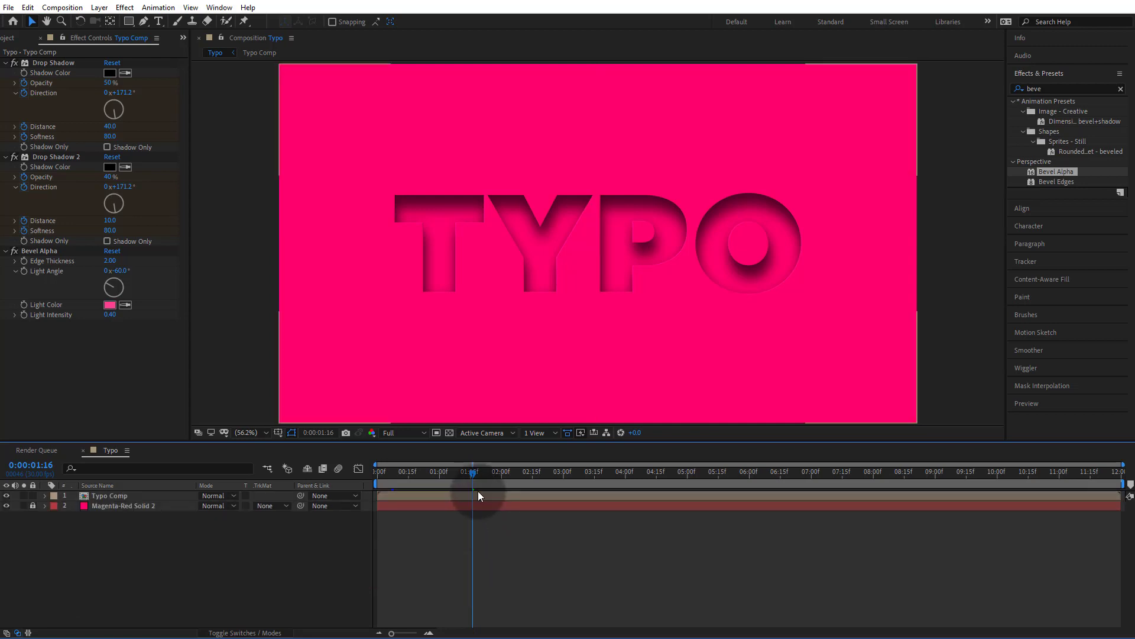
Turn on keyframing for Bevel Alpha's Light Intensity and Edge Thickness at 0:00:01:16 and reveal the Typo Comp layer's keyframes.
{"action": "left_click", "coordinate": [478, 495]}
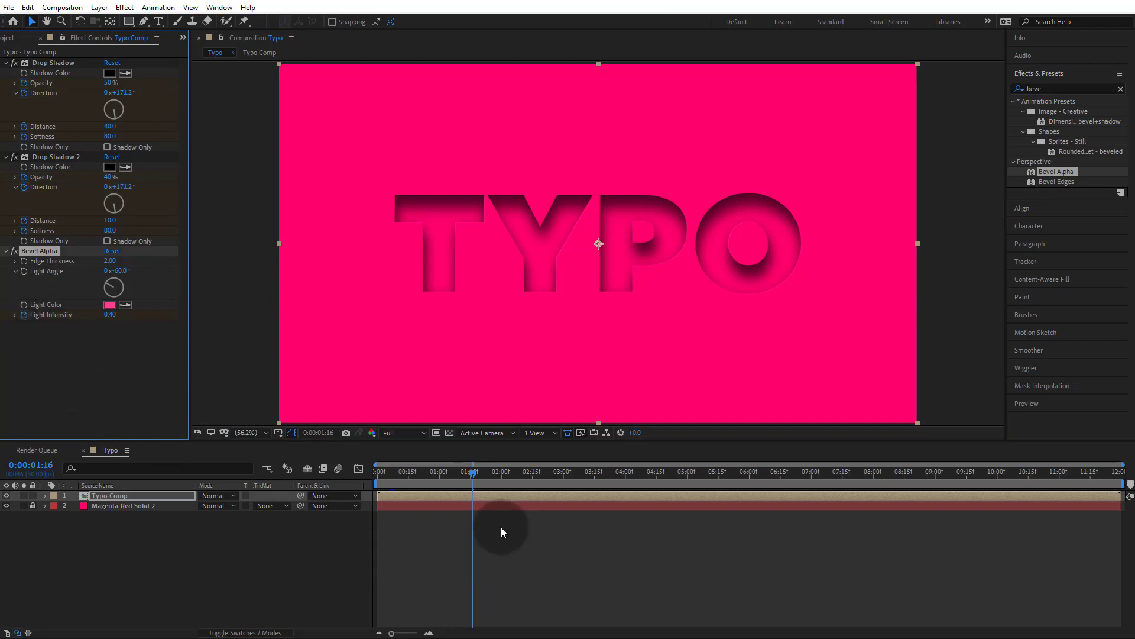
{"action": "left_click", "coordinate": [480, 497]}
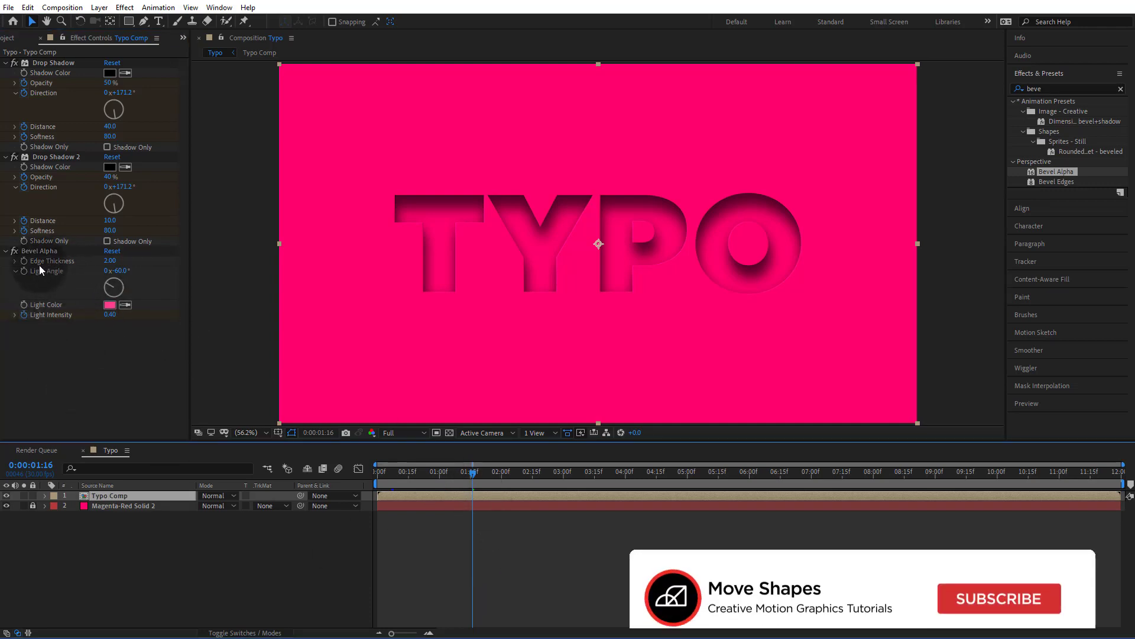
{"action": "left_click", "coordinate": [23, 261]}
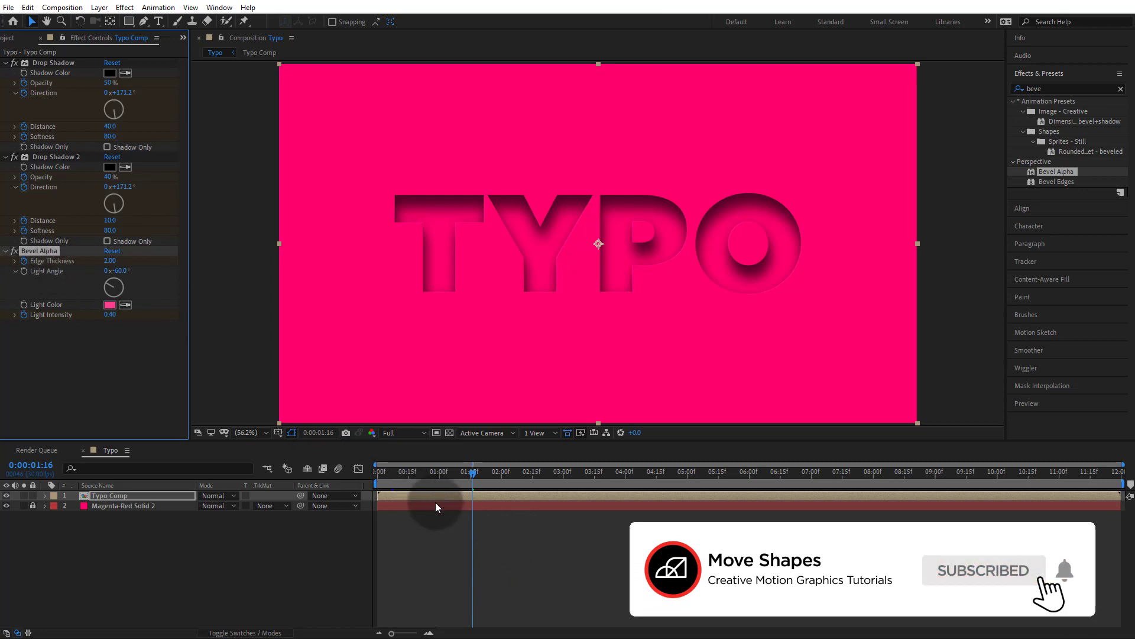
{"action": "left_click", "coordinate": [470, 498]}
{"action": "key", "text": "u"}
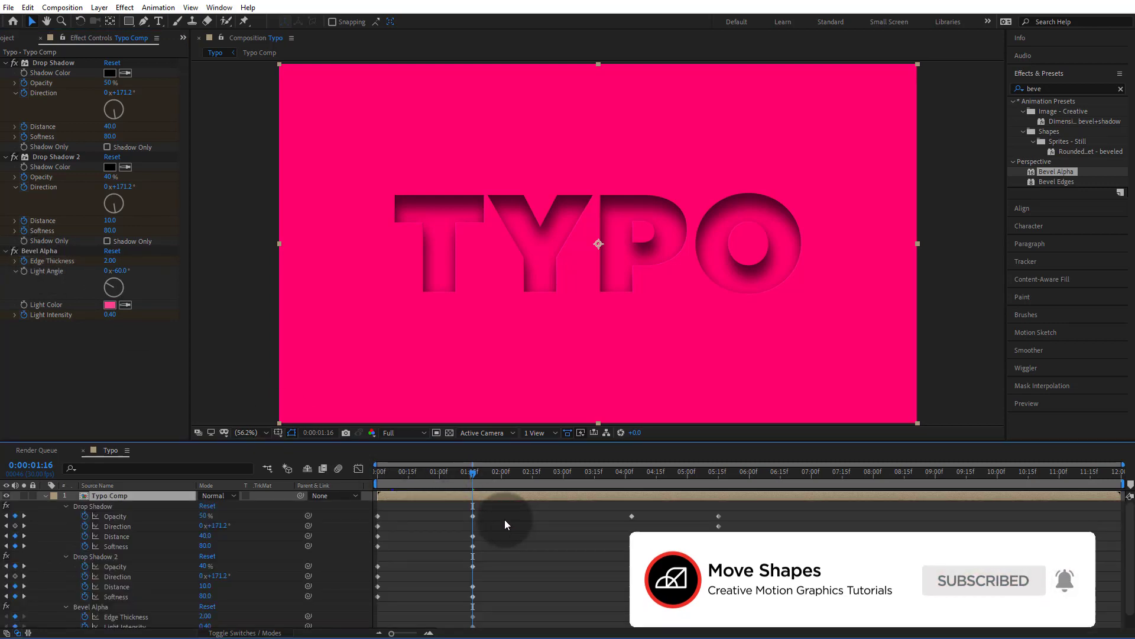
Set Bevel Alpha's Edge Thickness and Light Intensity to 0 at 0:00:00:00.
{"action": "left_click_drag", "start_coordinate": [466, 477], "coordinate": [353, 481]}
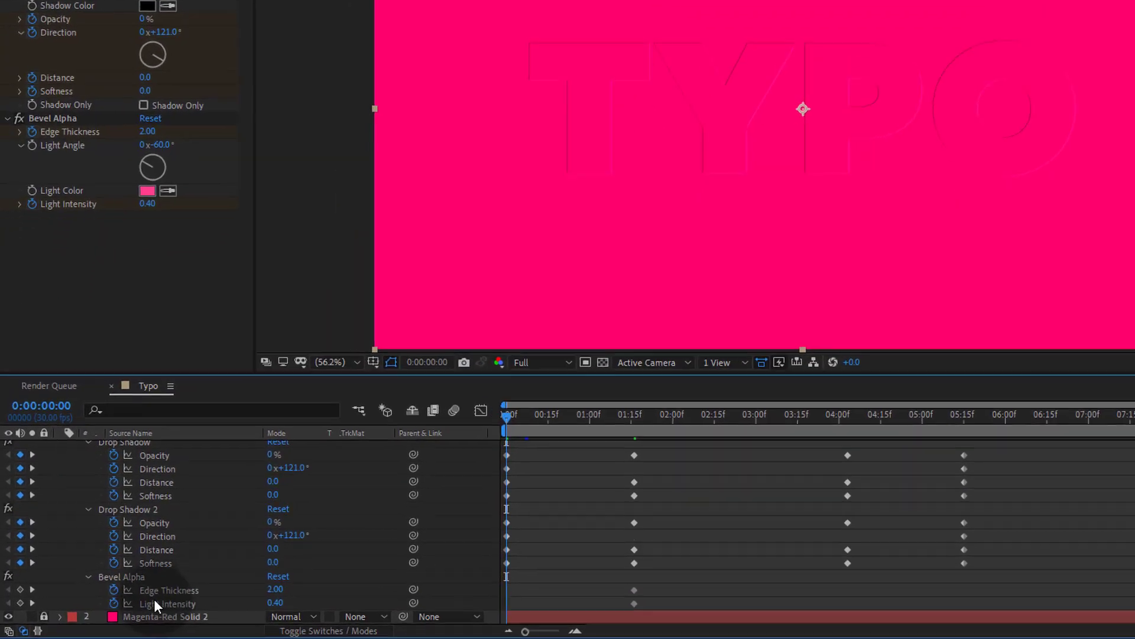
{"action": "left_click", "coordinate": [294, 588]}
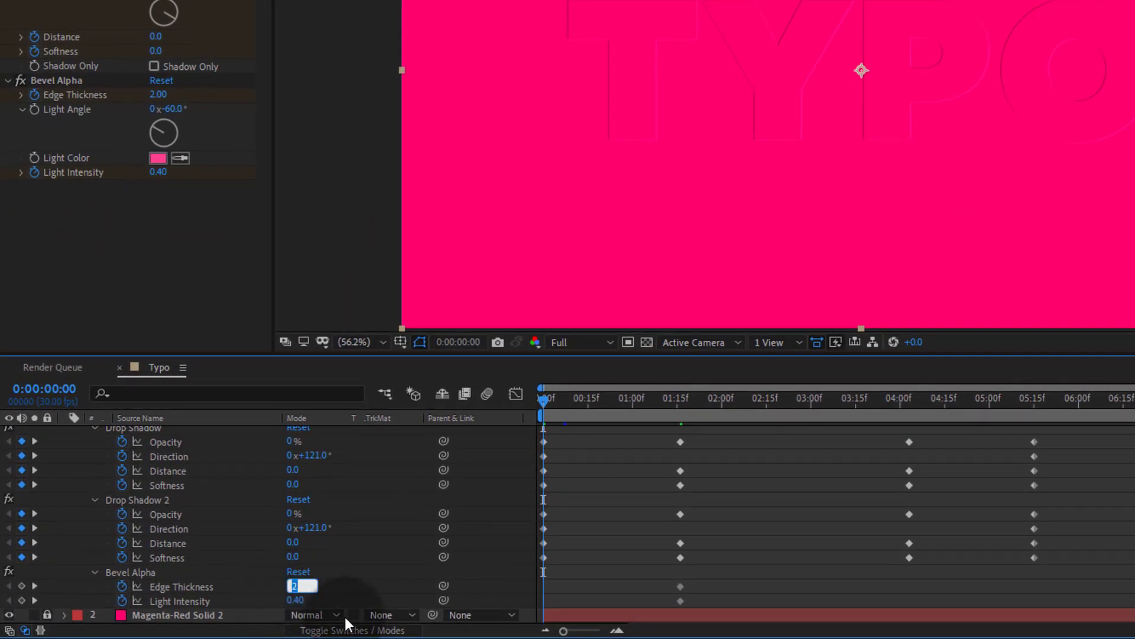
{"action": "type", "text": "0"}
{"action": "key", "text": "Tab"}
{"action": "type", "text": "0"}
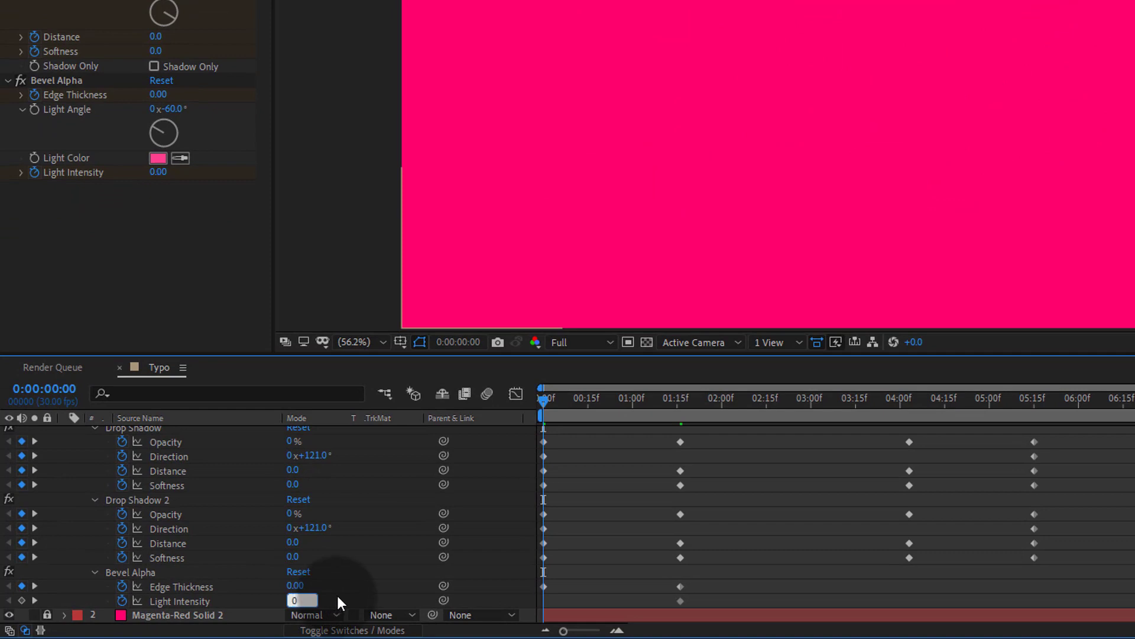
{"action": "key", "text": "Return"}
Add hold-value keyframes for Bevel Alpha's Edge Thickness and Light Intensity at 0:00:04:03.
{"action": "left_click_drag", "start_coordinate": [545, 391], "coordinate": [704, 428]}
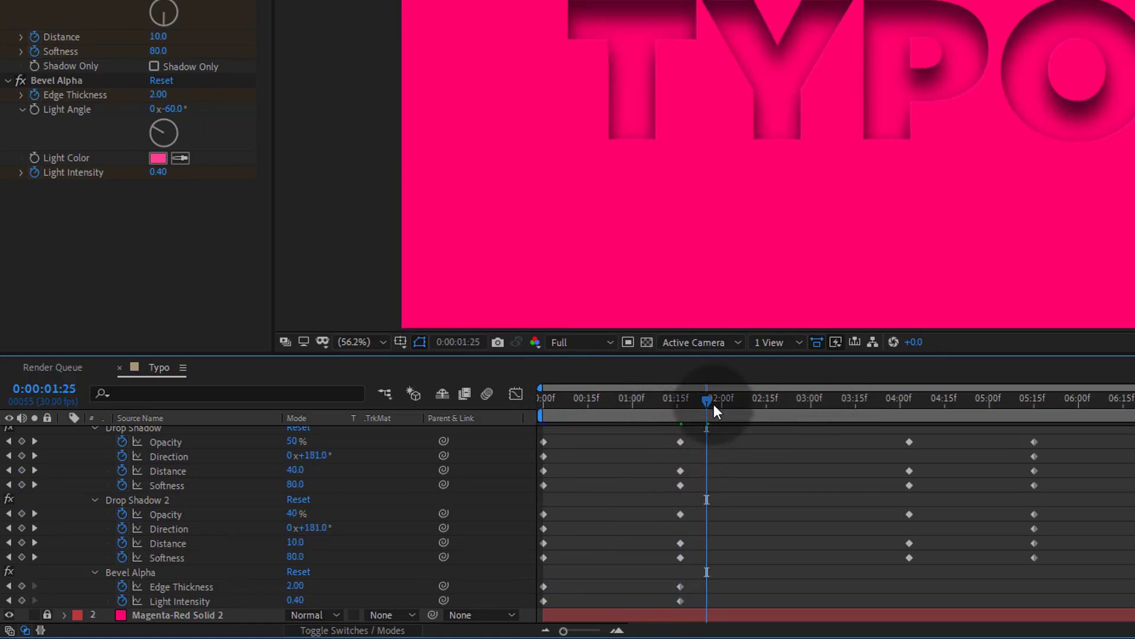
{"action": "left_click_drag", "start_coordinate": [713, 403], "coordinate": [909, 421]}
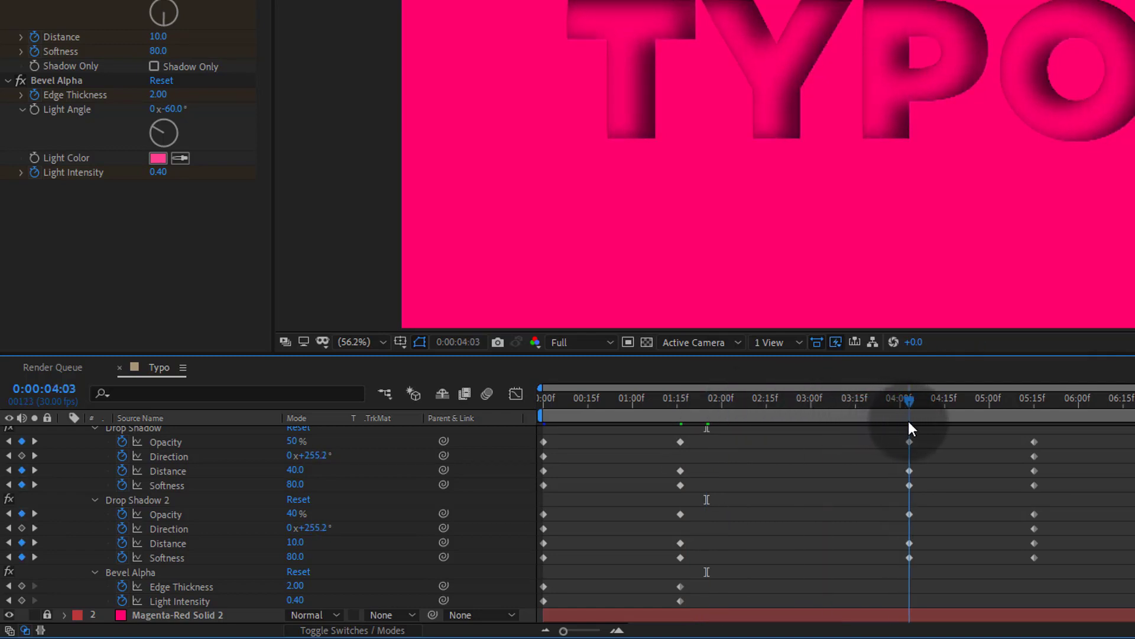
{"action": "left_click_drag", "start_coordinate": [22, 586], "coordinate": [22, 600]}
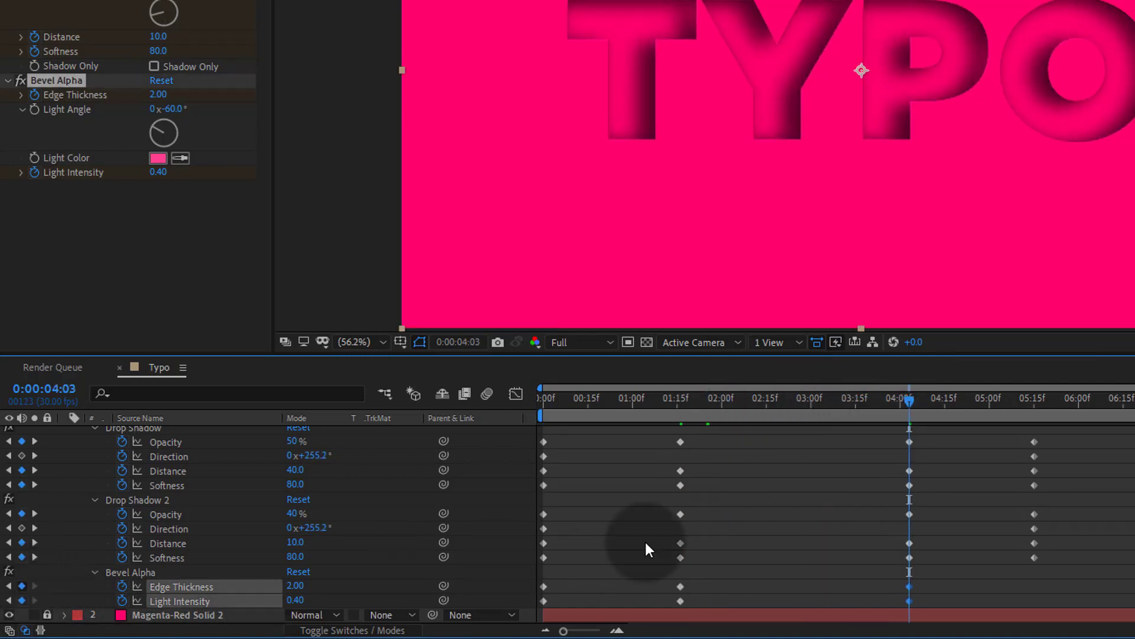
Set Bevel Alpha's Edge Thickness and Light Intensity to 0 at 0:00:05:15.
{"action": "left_click_drag", "start_coordinate": [914, 400], "coordinate": [1034, 421]}
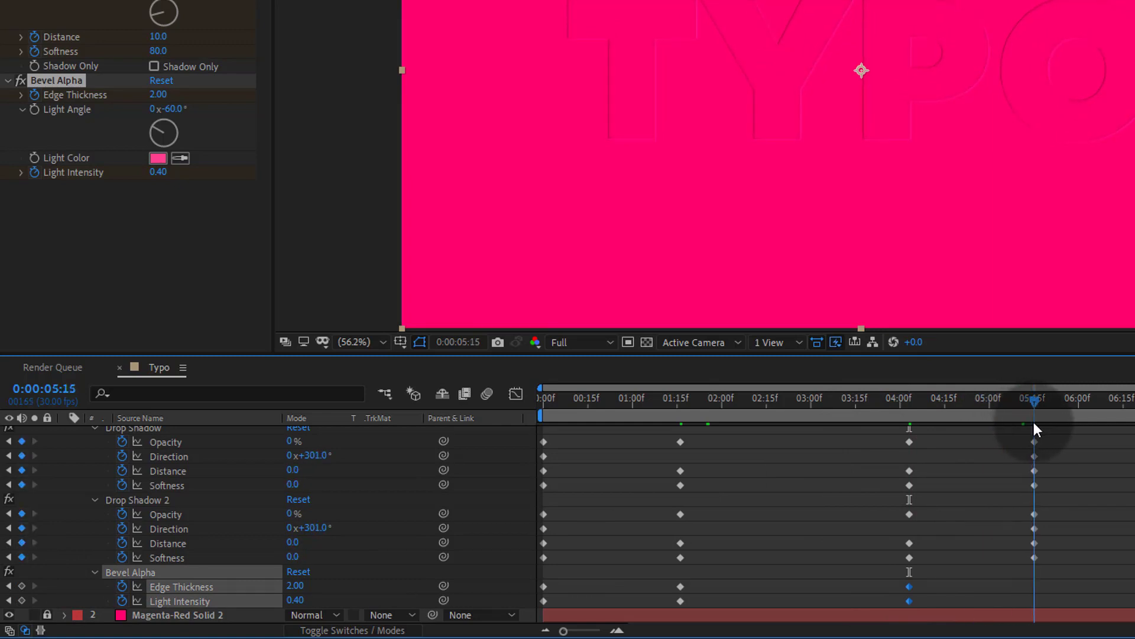
{"action": "left_click", "coordinate": [296, 586]}
{"action": "type", "text": "0"}
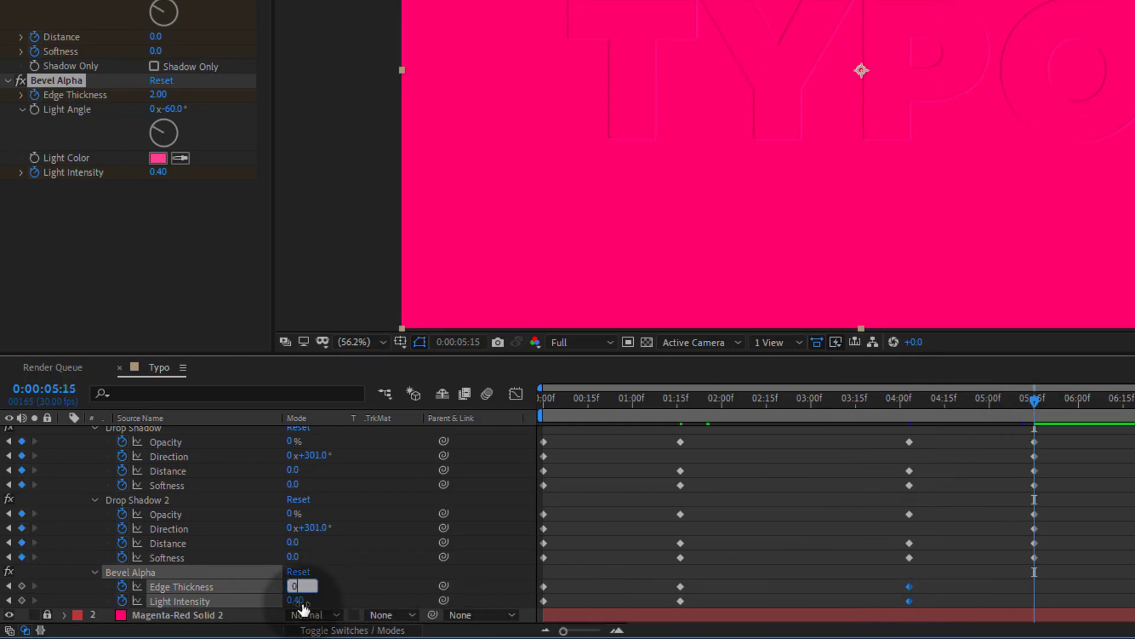
{"action": "key", "text": "Return"}
{"action": "left_click", "coordinate": [306, 600]}
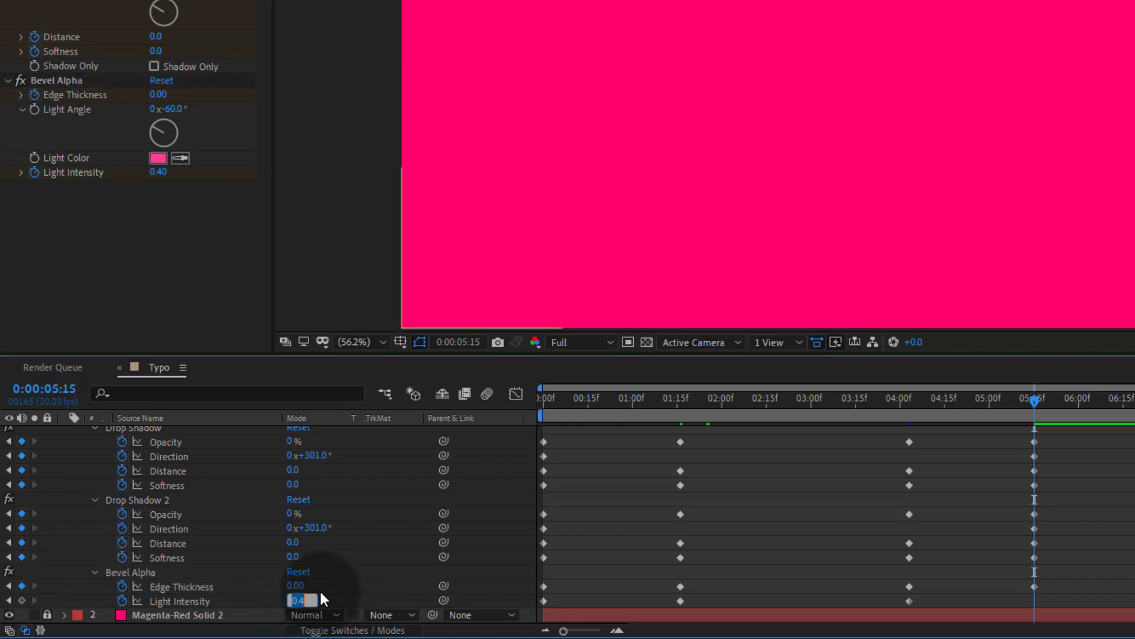
{"action": "type", "text": "0"}
{"action": "key", "text": "Return"}
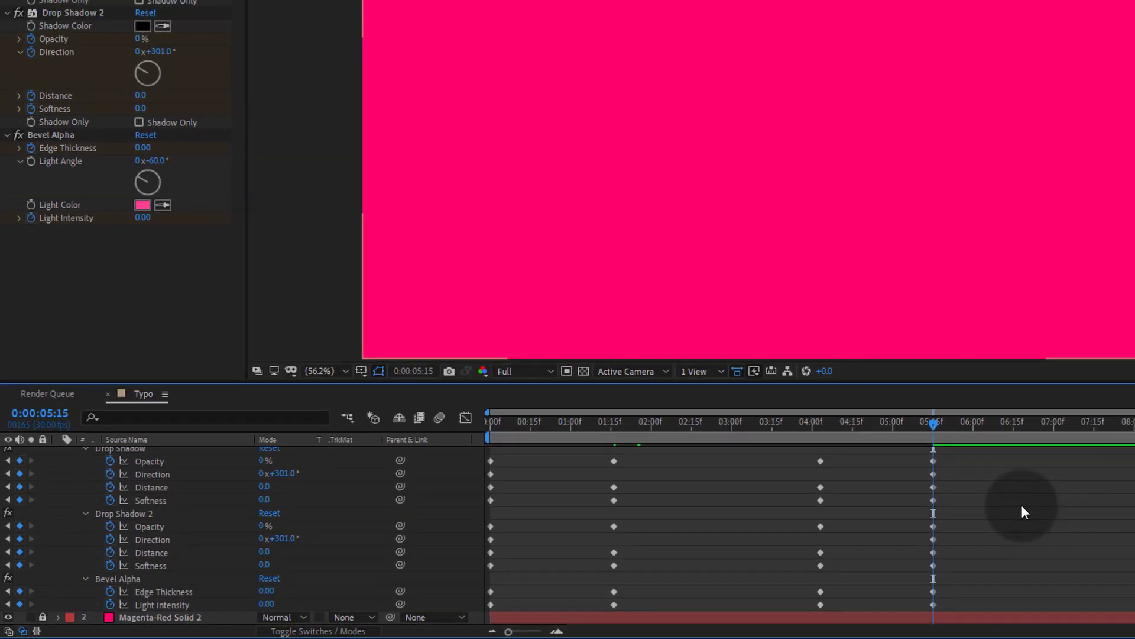
Shorten the work area to end at 0:00:05:15, preview the animation and park the time at 0:00:02:27.
{"action": "left_click_drag", "start_coordinate": [1123, 484], "coordinate": [725, 485]}
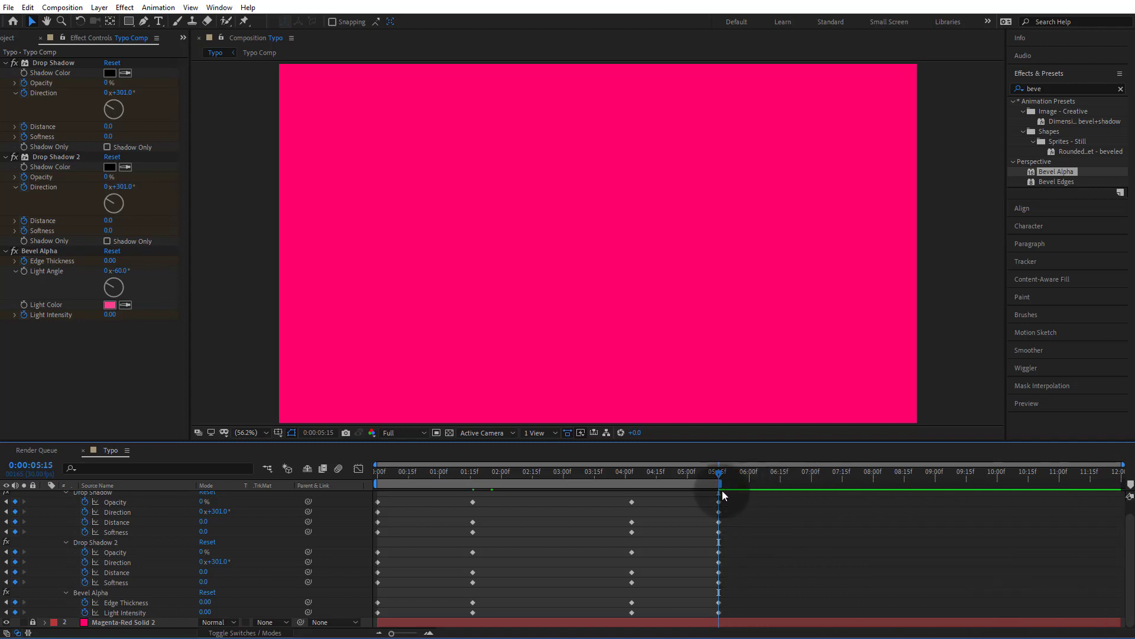
{"action": "key", "text": "space"}
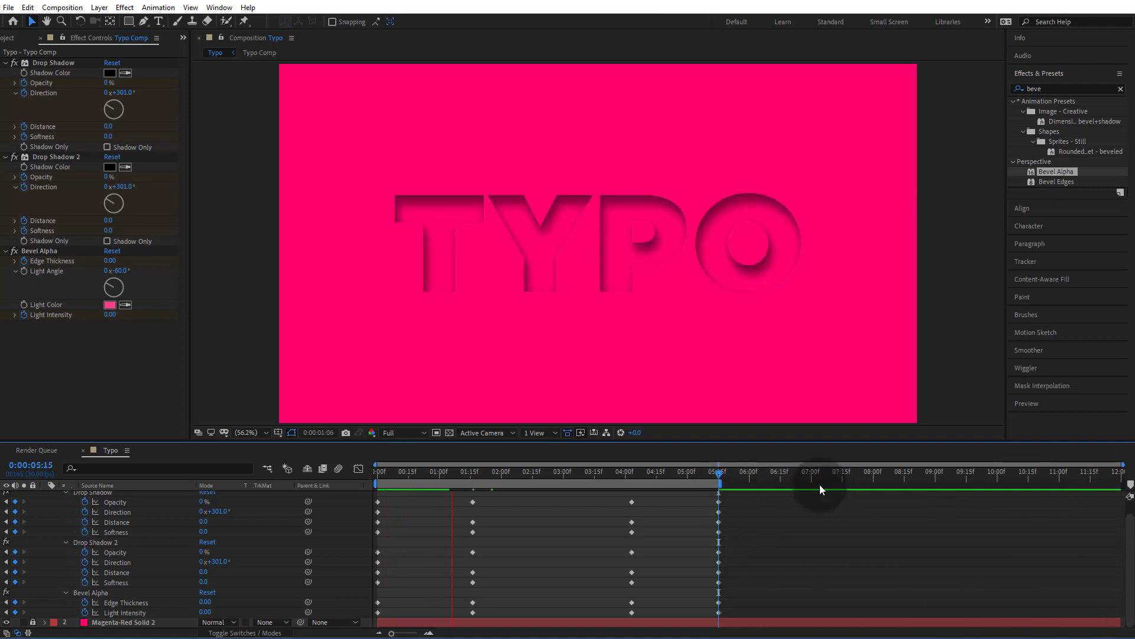
{"action": "left_click", "coordinate": [557, 472]}
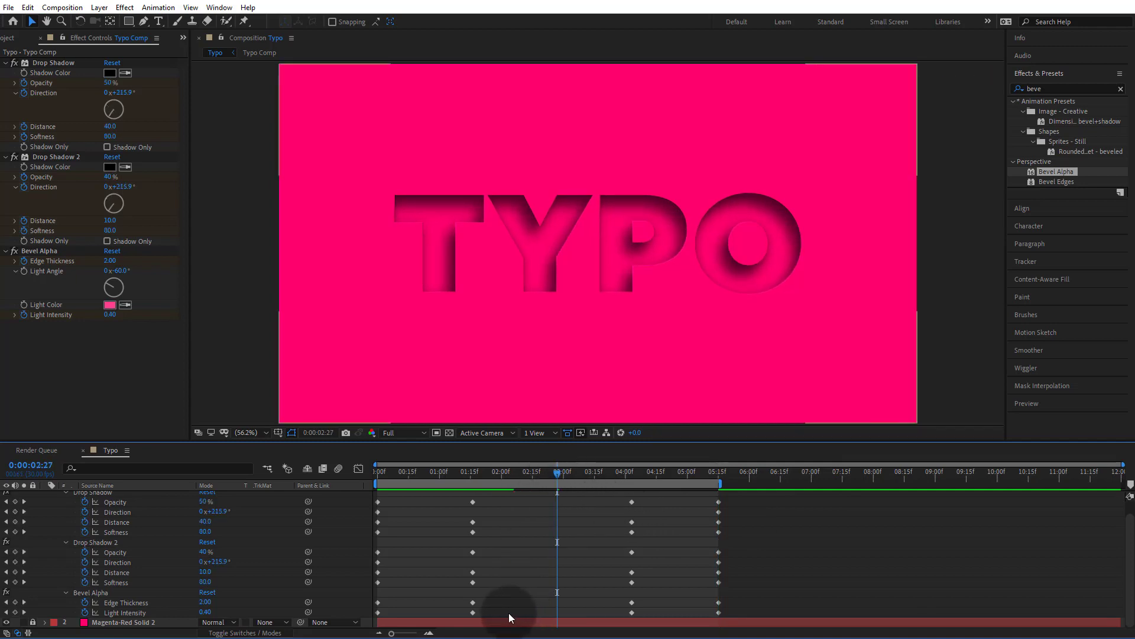
Lighten the Bevel Alpha Light Color to FF6CAA.
{"action": "left_click", "coordinate": [110, 305]}
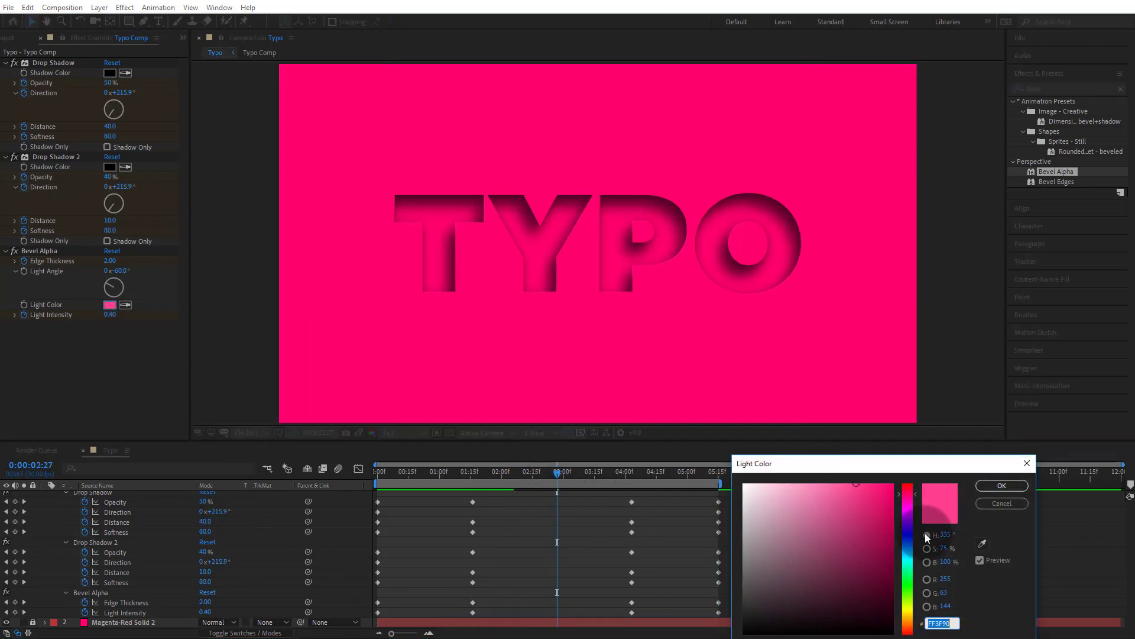
{"action": "mouse_move", "coordinate": [857, 497]}
{"action": "left_mouse_down"}
{"action": "mouse_move", "coordinate": [828, 478]}
{"action": "mouse_move", "coordinate": [817, 488]}
{"action": "mouse_move", "coordinate": [811, 468]}
{"action": "mouse_move", "coordinate": [830, 470]}
{"action": "left_mouse_up"}
{"action": "left_click", "coordinate": [982, 488]}
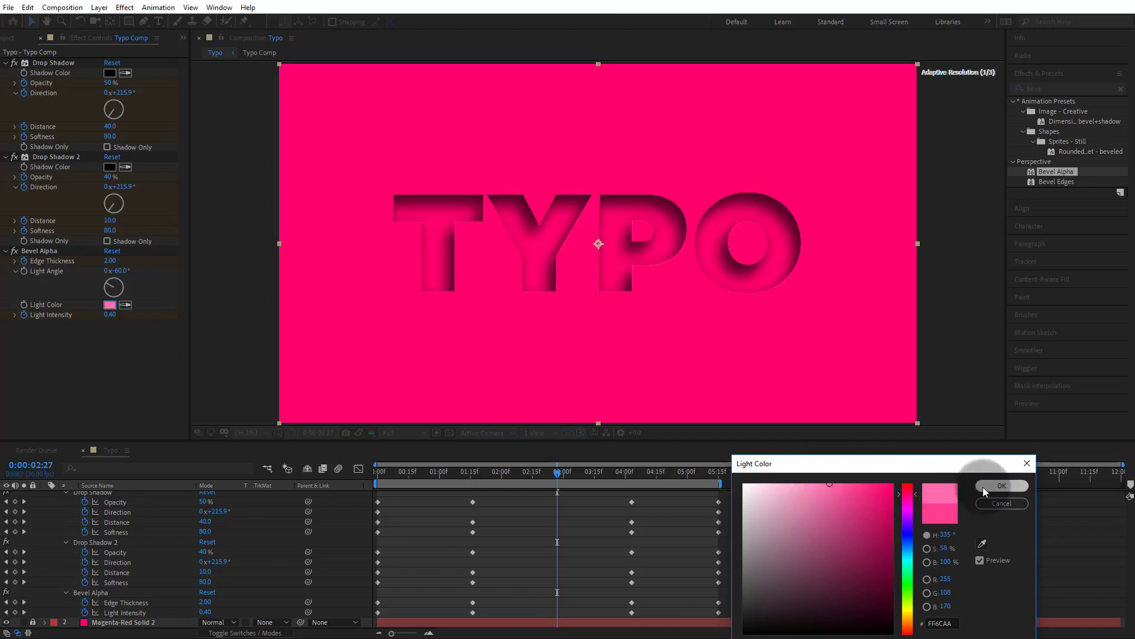
{"action": "left_click", "coordinate": [594, 551]}
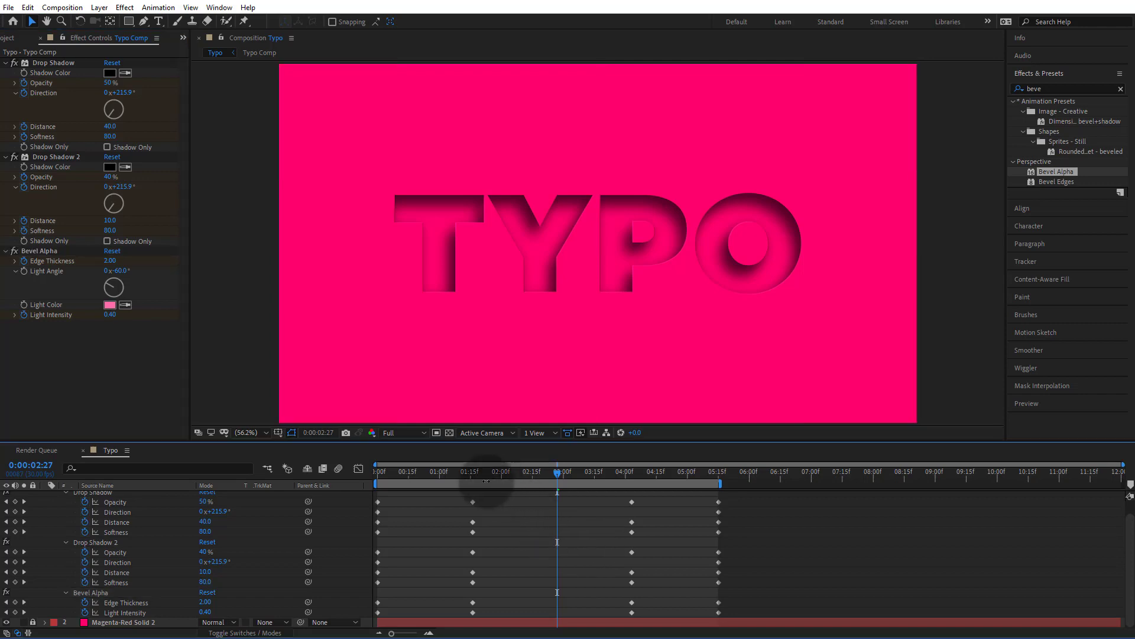
Set Bevel Alpha's Light Intensity to 1.00 at 0:00:01:16 and scrub through the animation to 0:00:05:13.
{"action": "left_click_drag", "start_coordinate": [465, 472], "coordinate": [473, 527]}
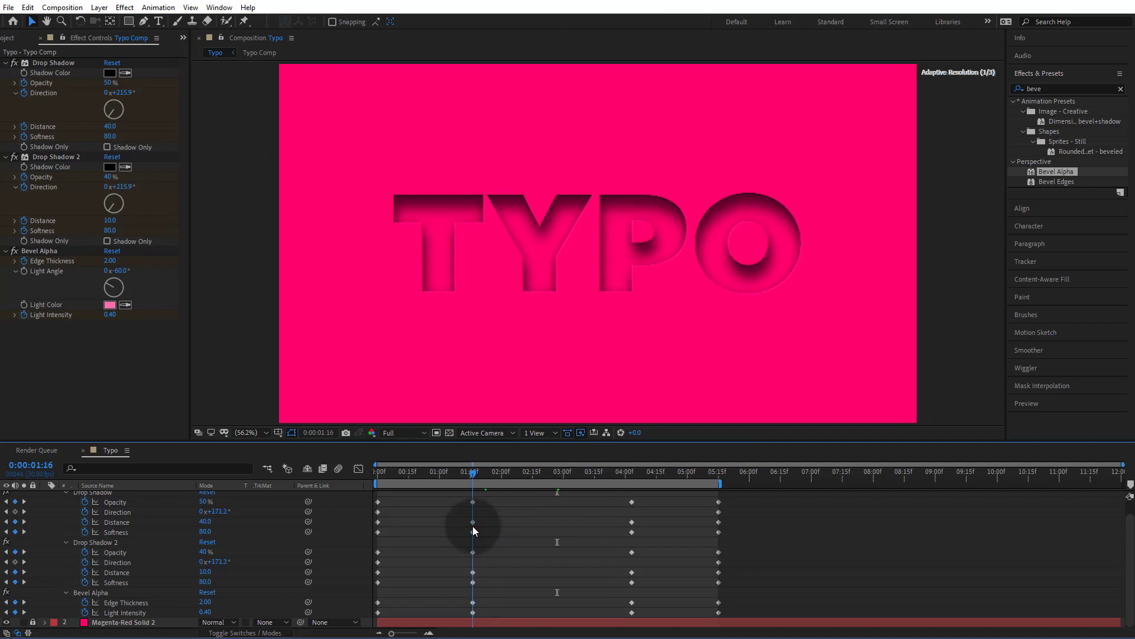
{"action": "left_click", "coordinate": [210, 612]}
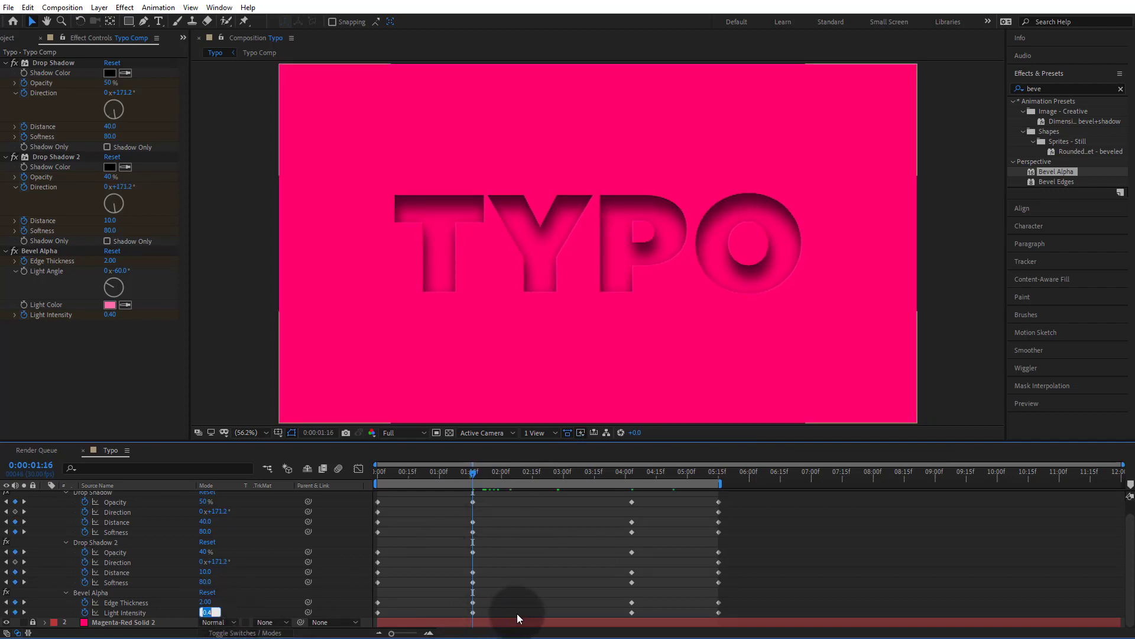
{"action": "key", "text": "Return"}
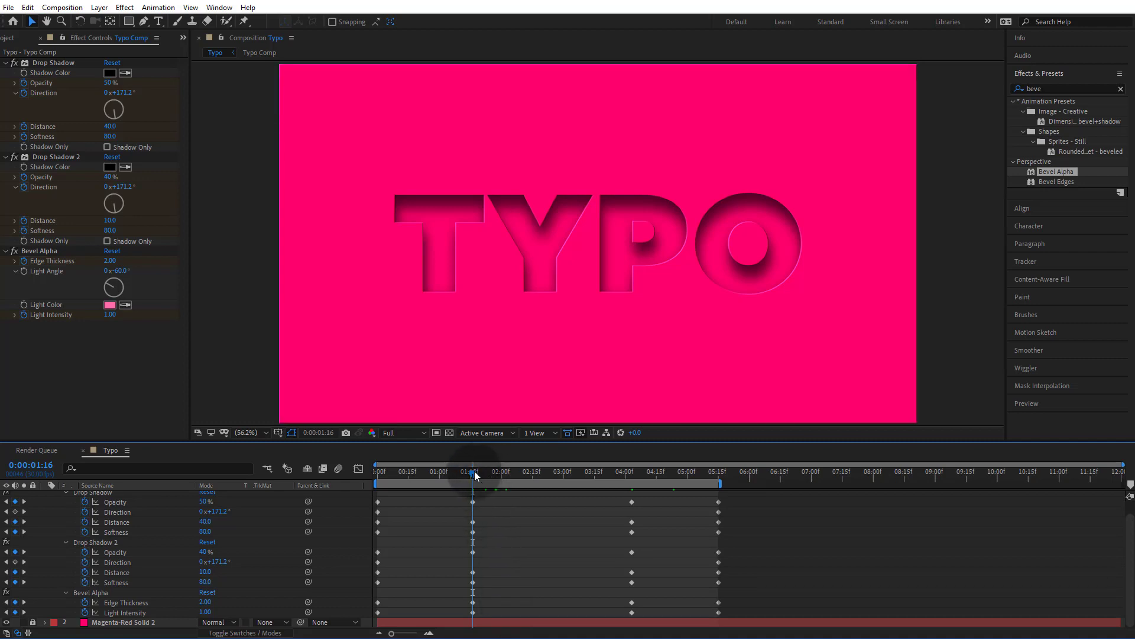
{"action": "left_click_drag", "start_coordinate": [480, 472], "coordinate": [718, 512]}
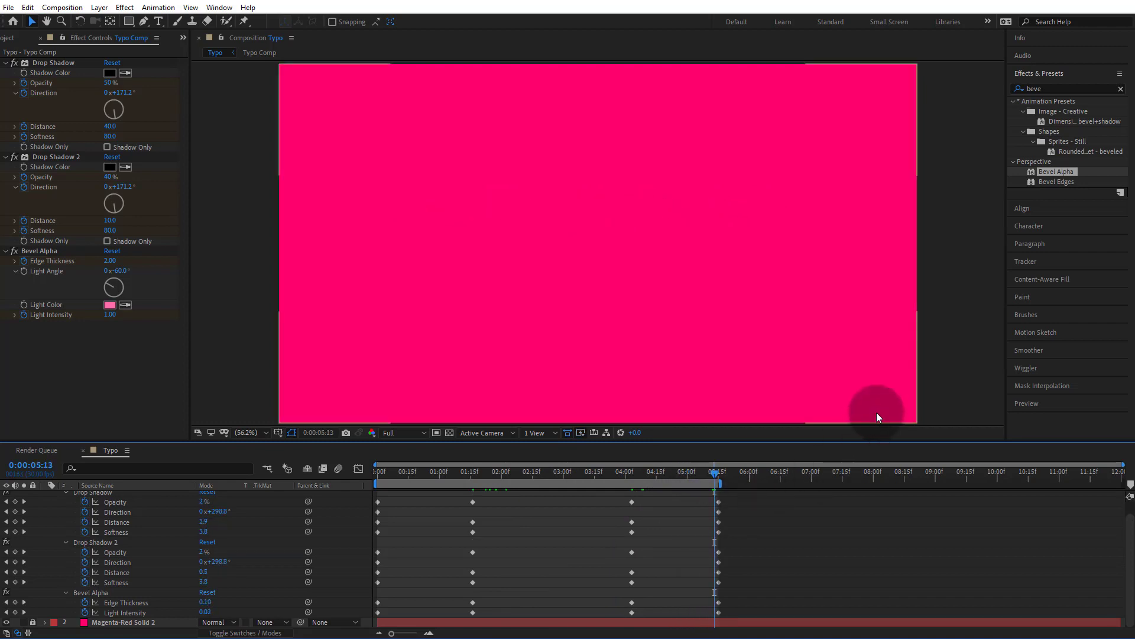
Preview the letter reveal and hide animation across the work area.
{"action": "left_click", "coordinate": [959, 358]}
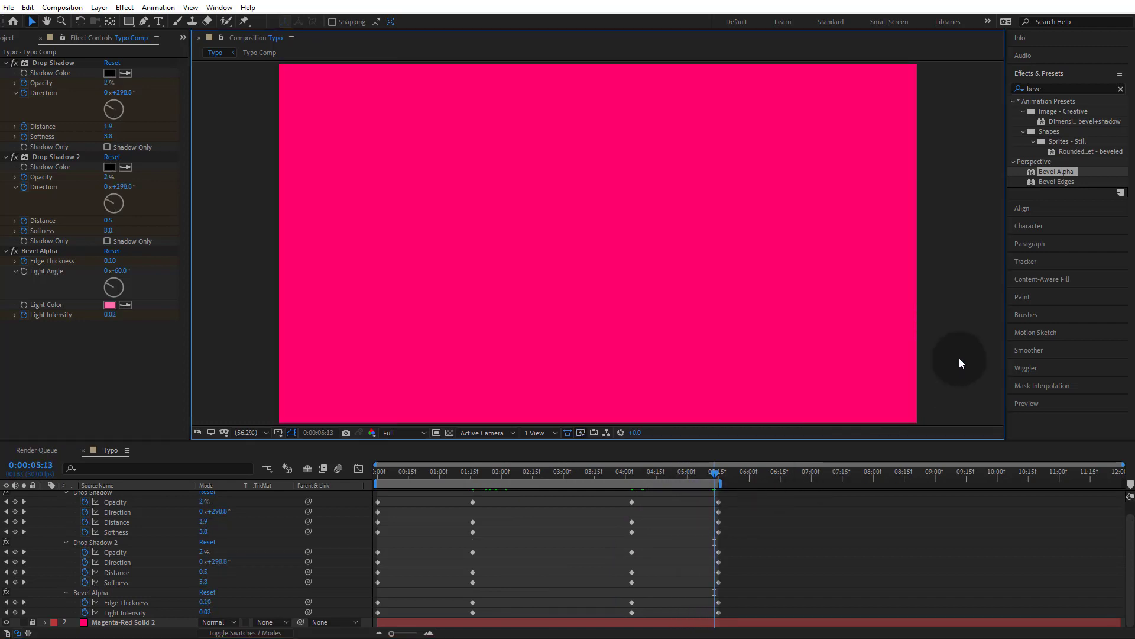
{"action": "key", "text": "space"}
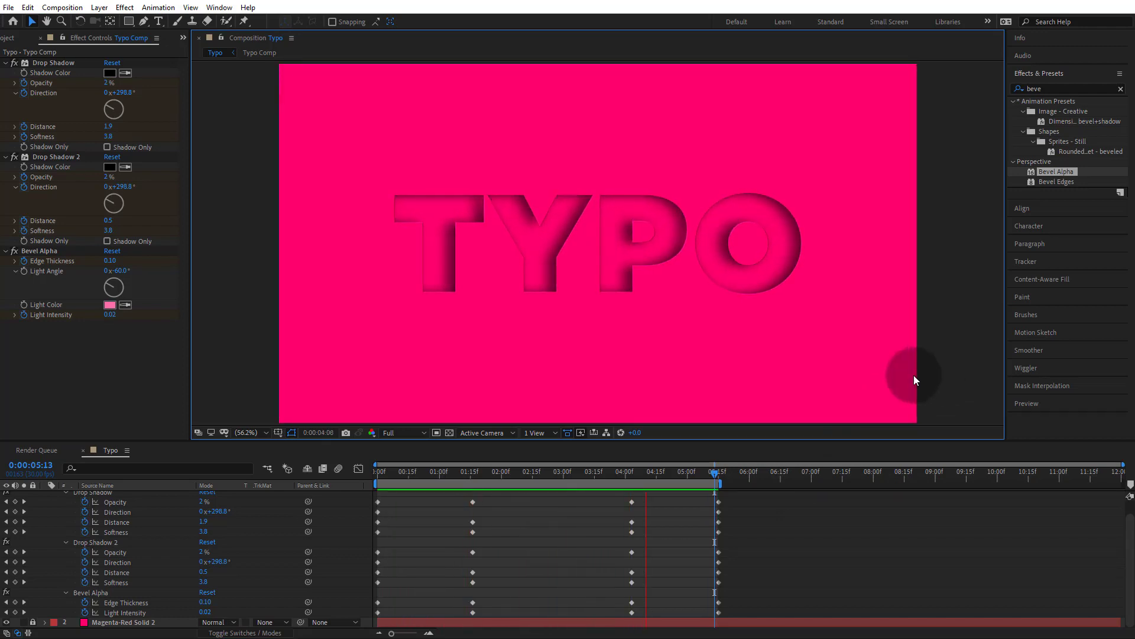
{"action": "key", "text": "space"}
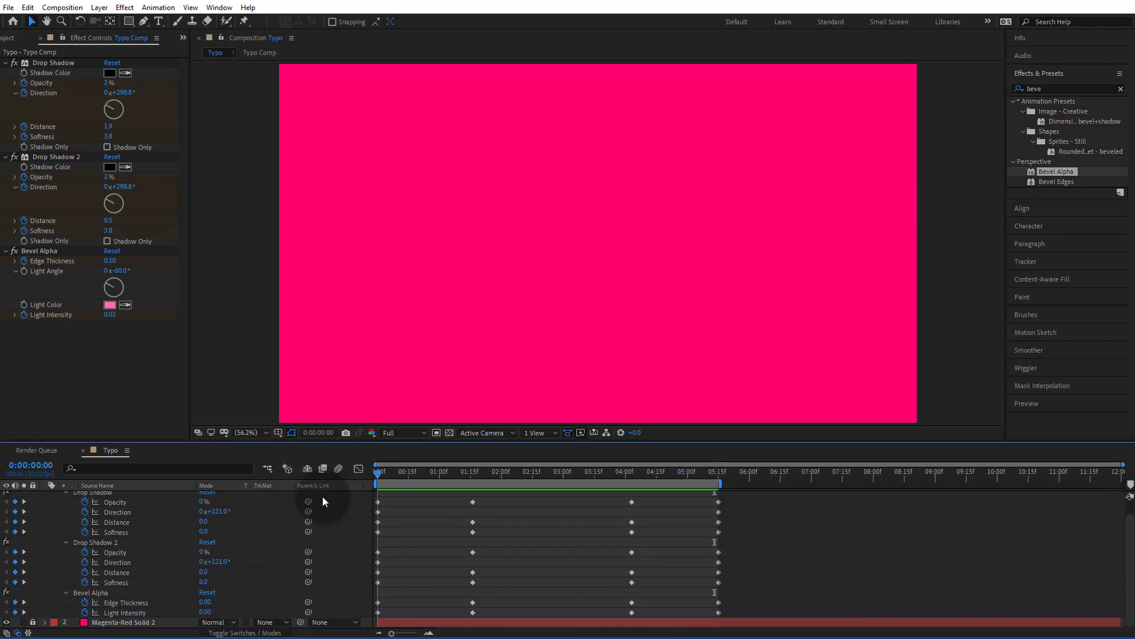
Collapse the Typo Comp layer's properties, then clear the effects search and fold away the effects list.
{"action": "scroll", "coordinate": [89, 513], "scroll_direction": "up", "scroll_amount": 1}
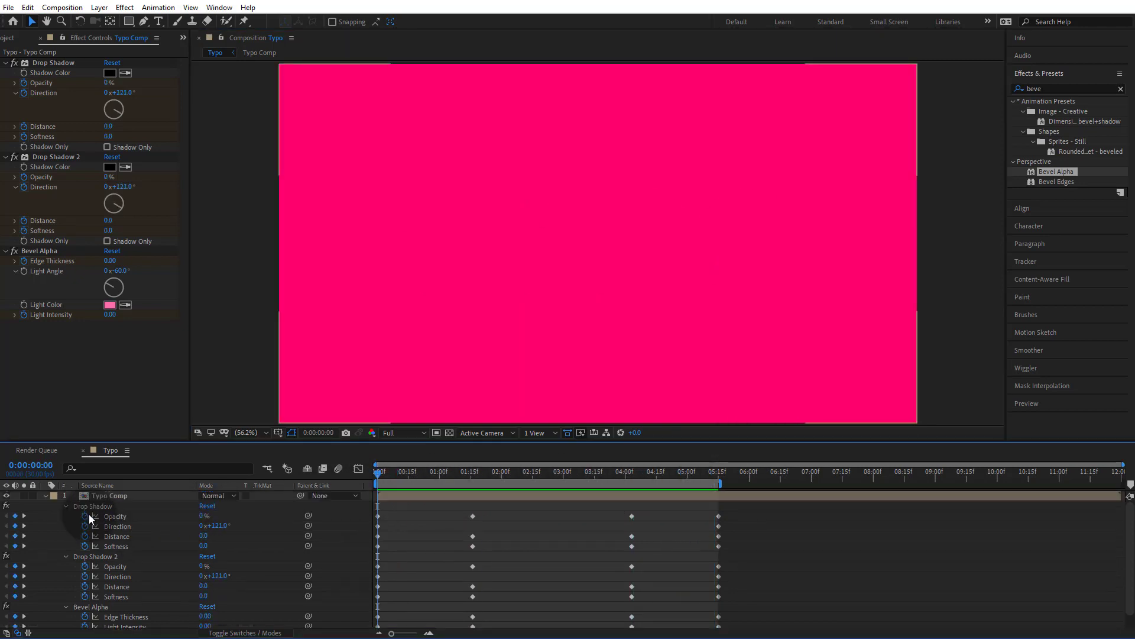
{"action": "left_click", "coordinate": [53, 497]}
{"action": "left_click", "coordinate": [48, 504]}
{"action": "left_click", "coordinate": [45, 497]}
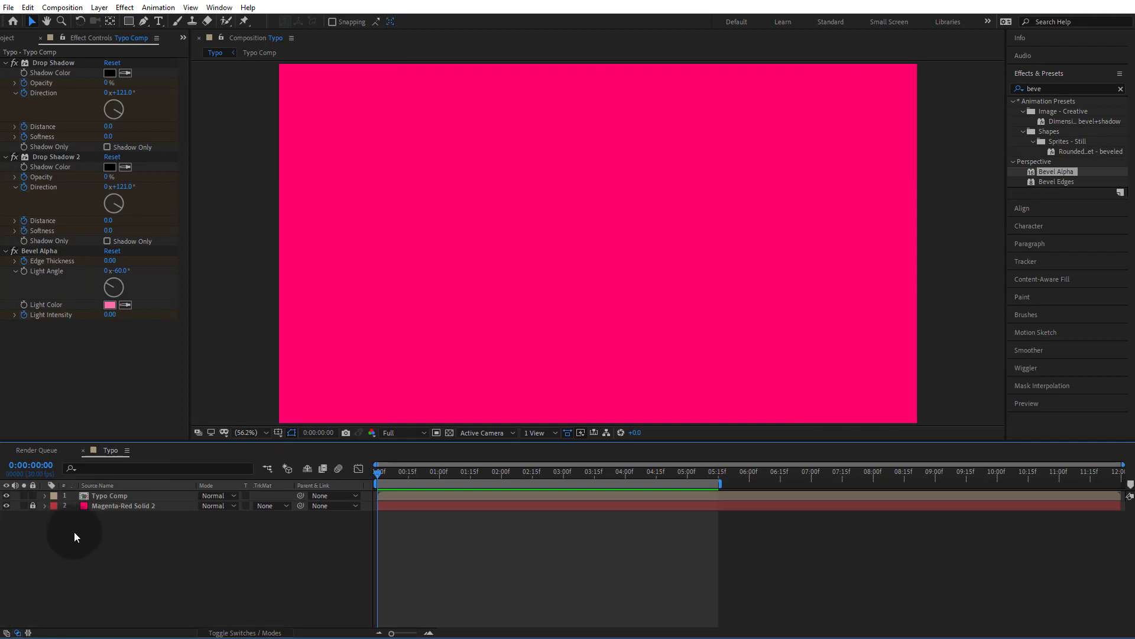
{"action": "left_click", "coordinate": [1120, 89]}
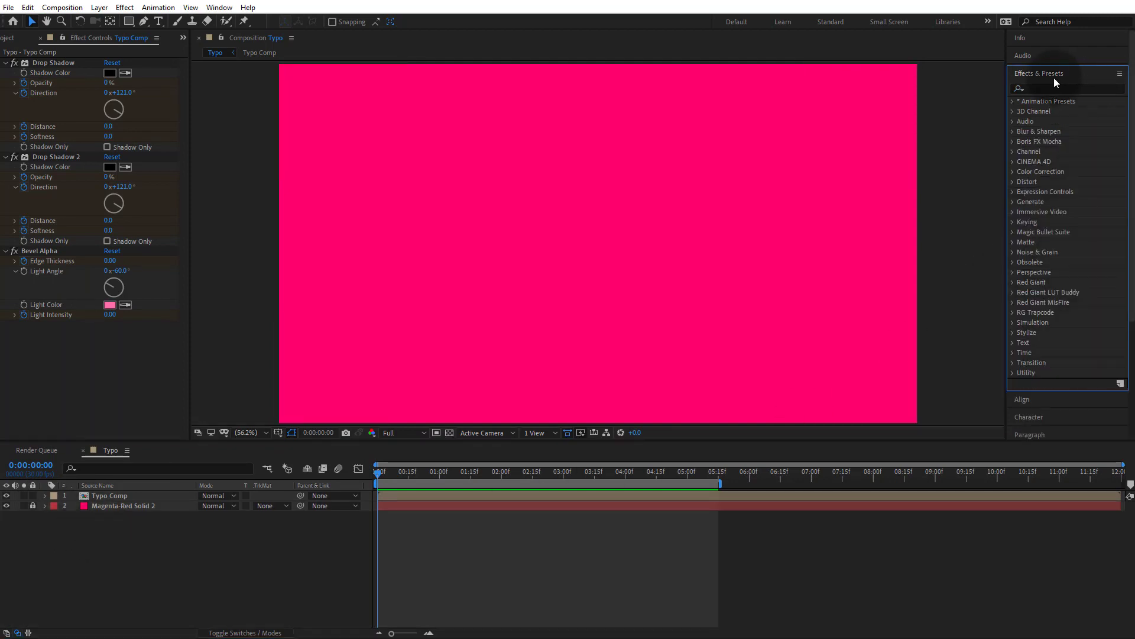
{"action": "left_click", "coordinate": [1056, 76]}
{"action": "left_click", "coordinate": [580, 379]}
{"action": "left_click", "coordinate": [428, 542]}
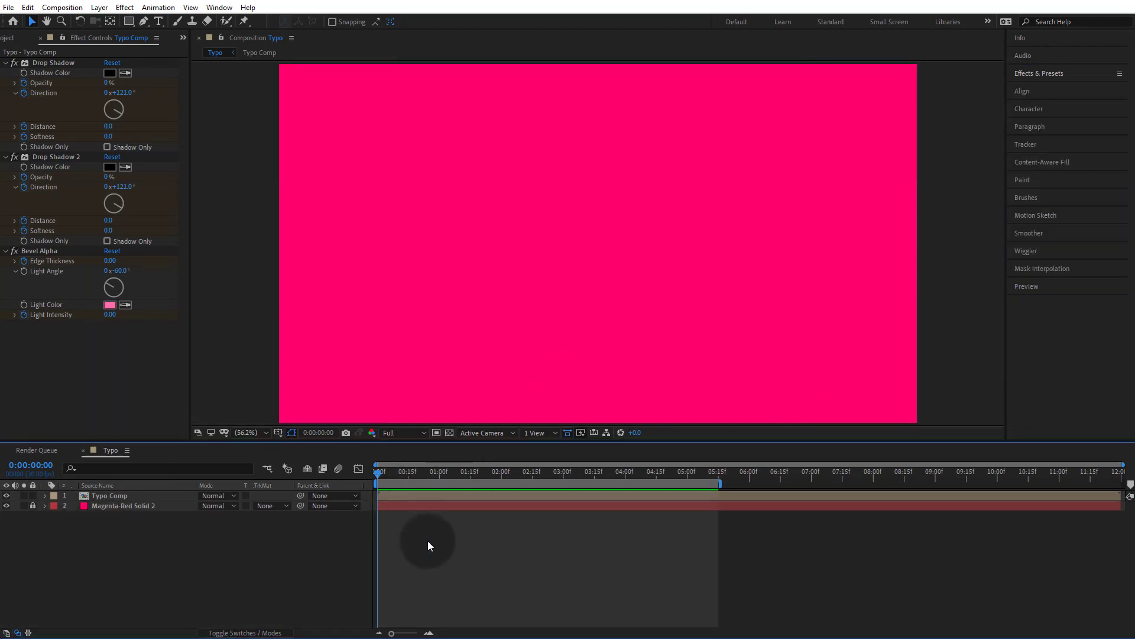
Duplicate the Typo Comp layer.
{"action": "left_click", "coordinate": [399, 498]}
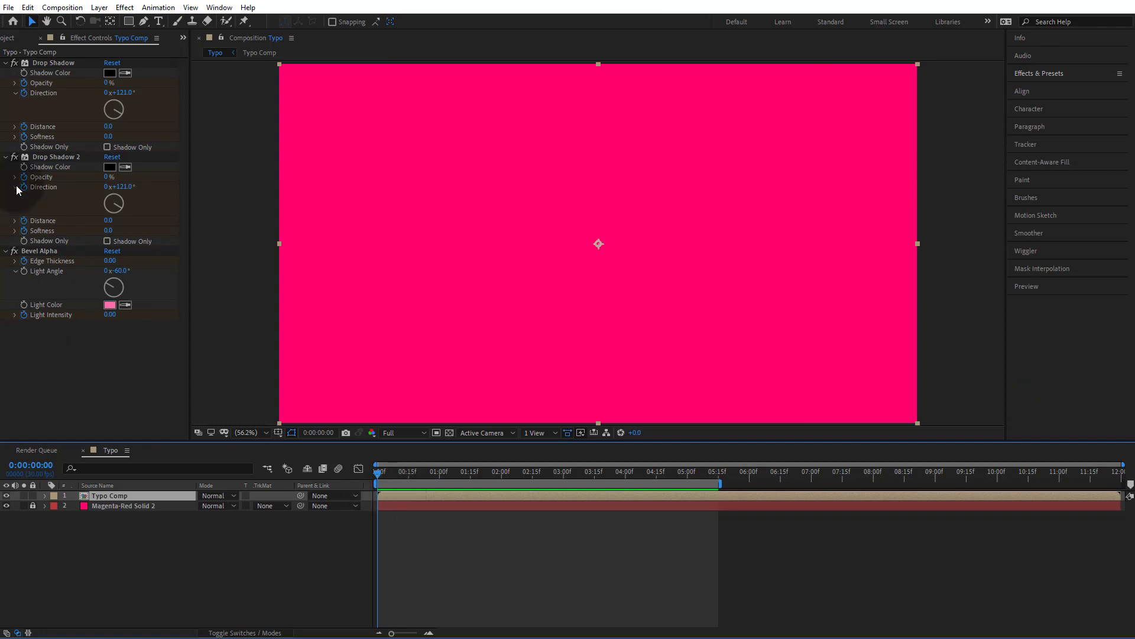
{"action": "left_click", "coordinate": [28, 7]}
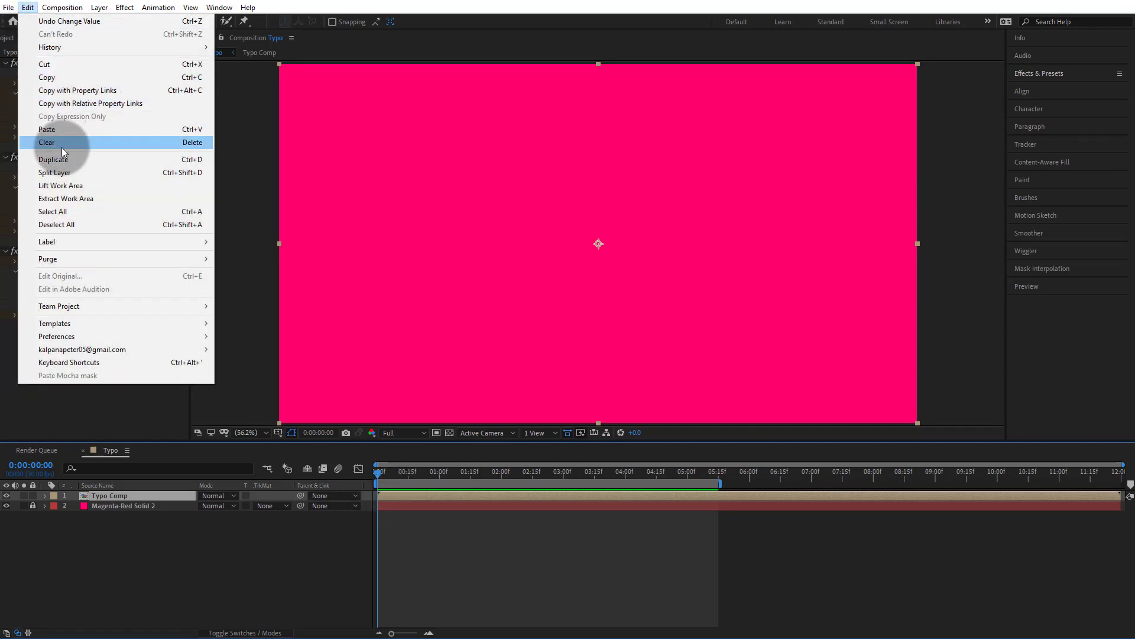
{"action": "left_click", "coordinate": [68, 159]}
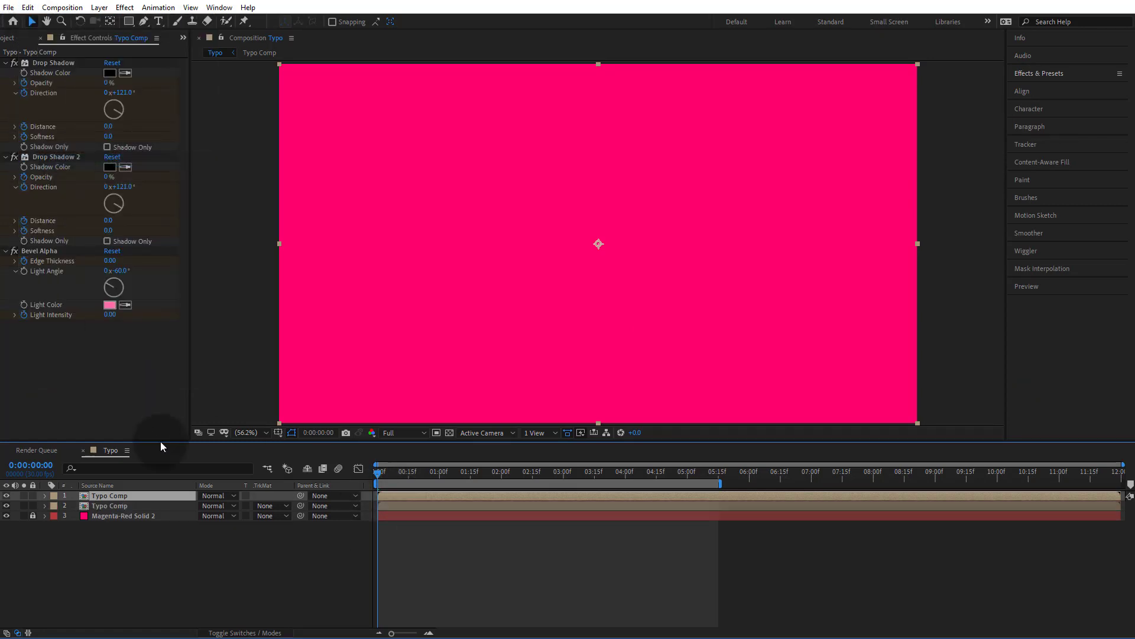
Remove both Drop Shadows and the Bevel Alpha from the lower Typo Comp layer.
{"action": "left_click", "coordinate": [114, 506]}
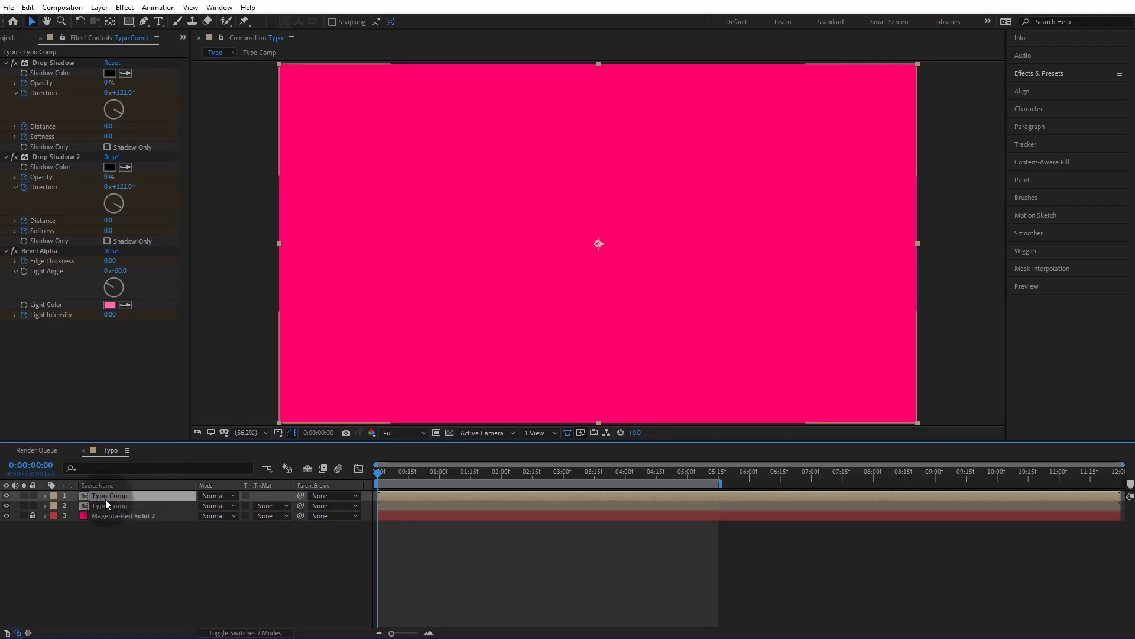
{"action": "left_click", "coordinate": [38, 63]}
{"action": "left_click", "coordinate": [47, 251], "text": "shift"}
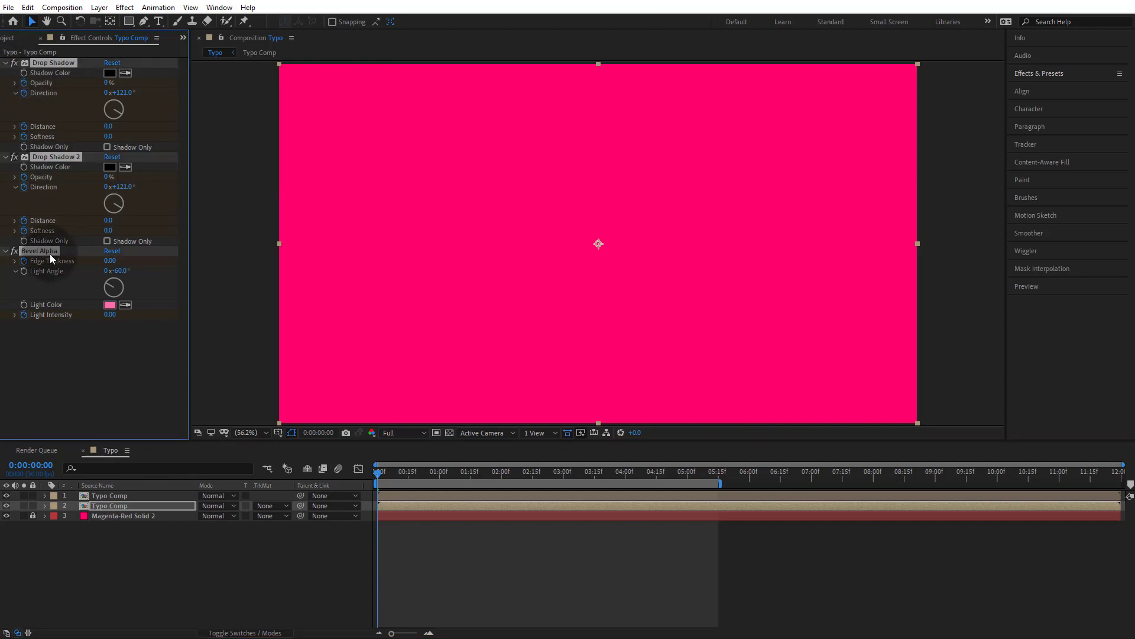
{"action": "left_click", "coordinate": [28, 7]}
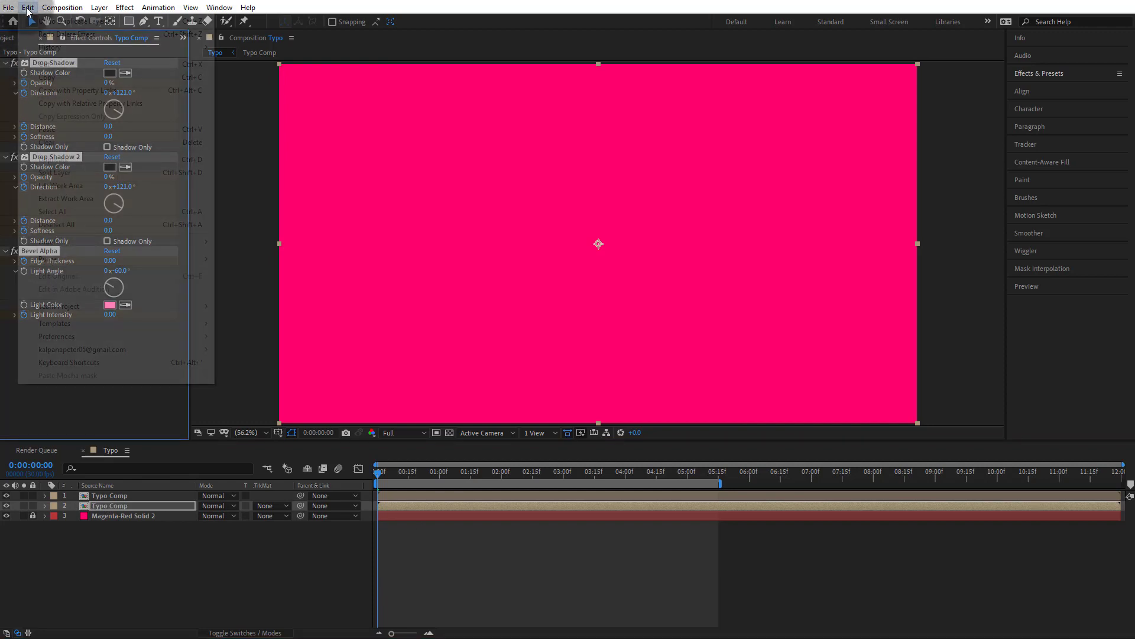
{"action": "left_click", "coordinate": [86, 145]}
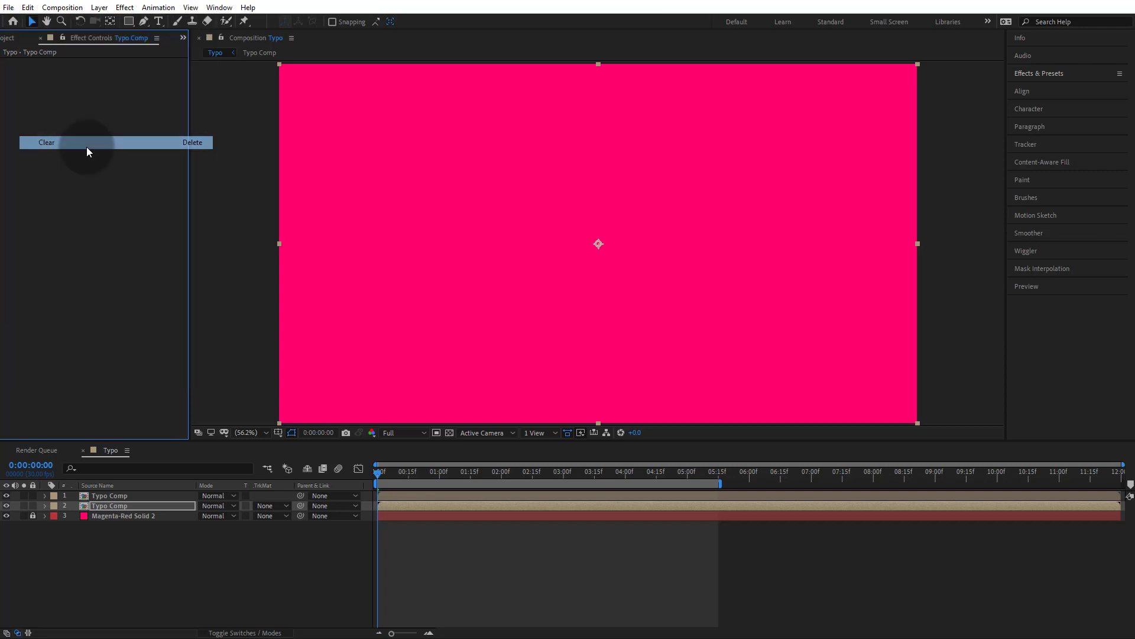
{"action": "left_click", "coordinate": [417, 540]}
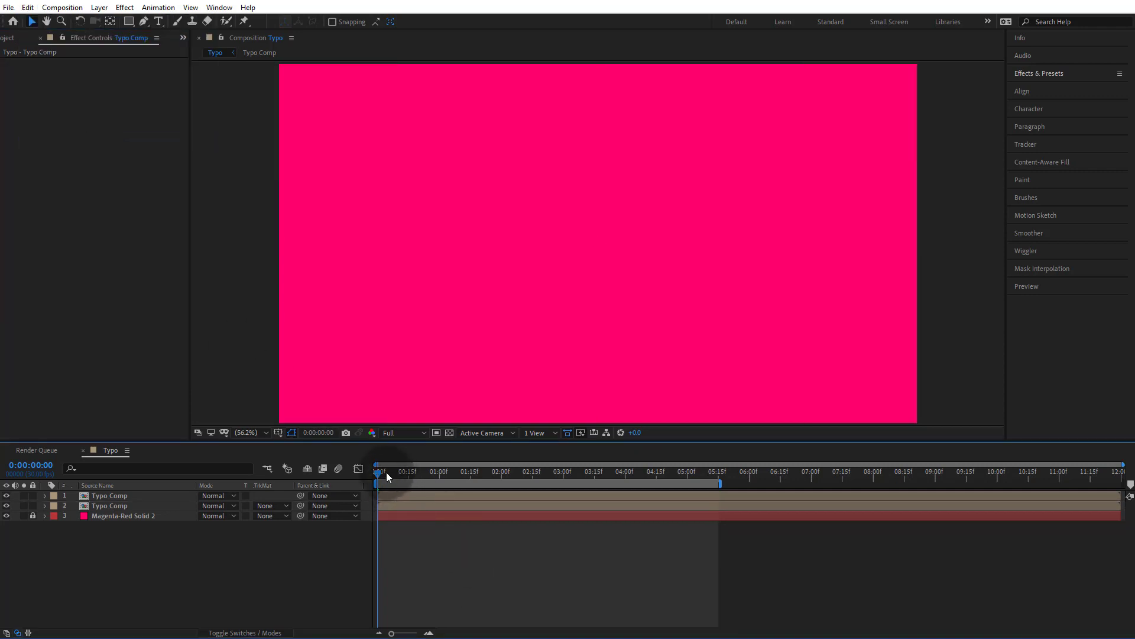
Park the time at 0:00:01:13 and apply a Fill effect to the lower Typo Comp layer.
{"action": "left_click_drag", "start_coordinate": [385, 471], "coordinate": [466, 481]}
{"action": "left_click", "coordinate": [465, 506]}
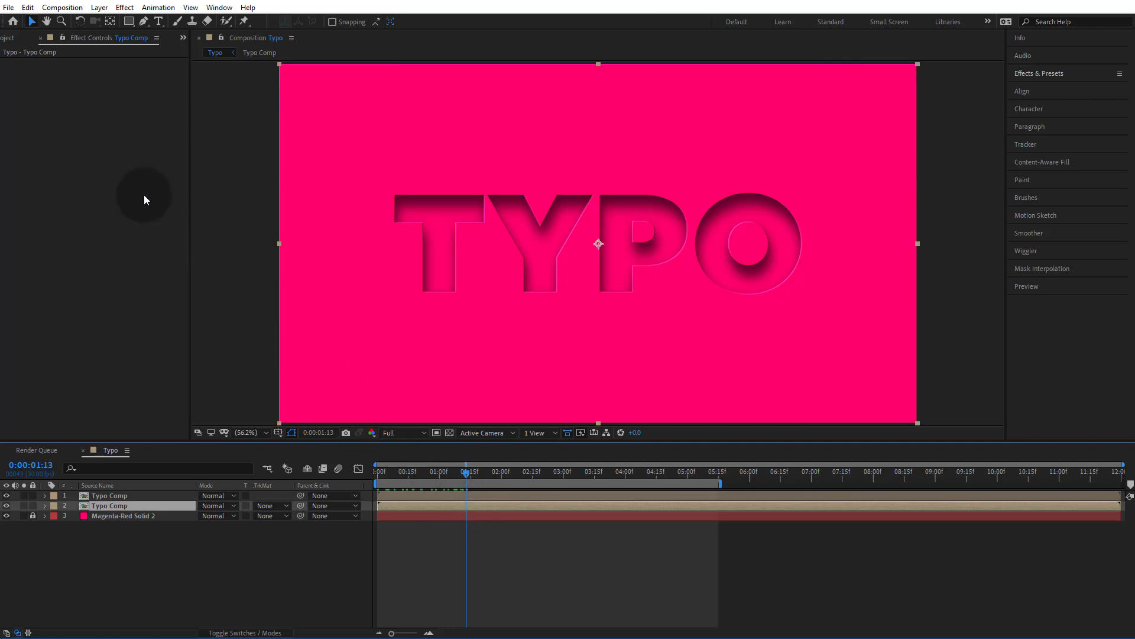
{"action": "right_click", "coordinate": [97, 137]}
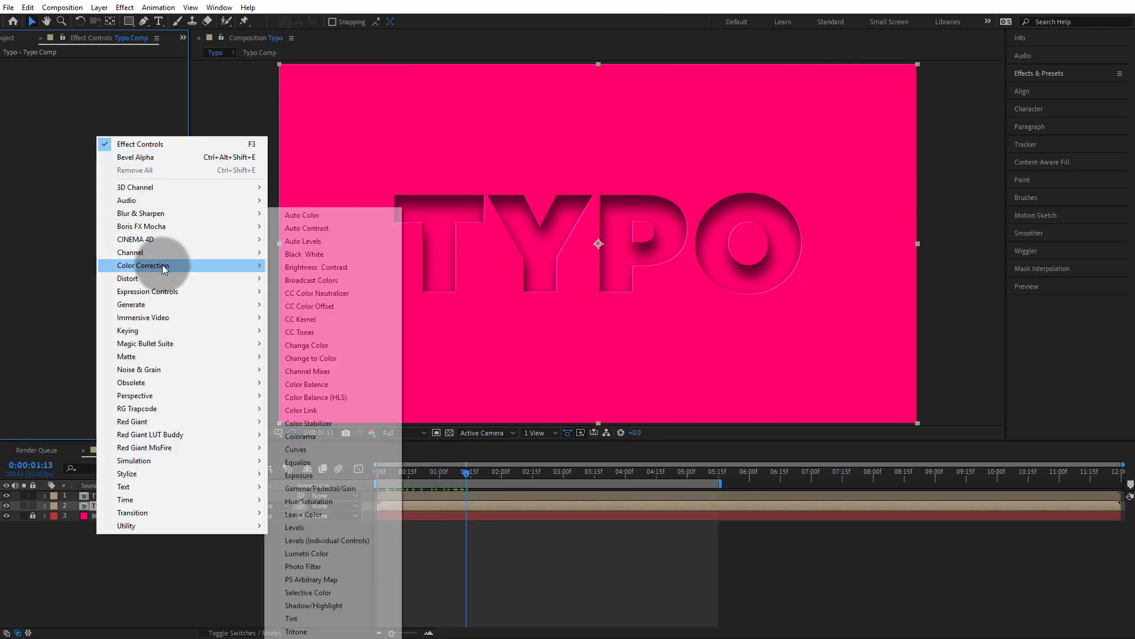
{"action": "mouse_move", "coordinate": [157, 303]}
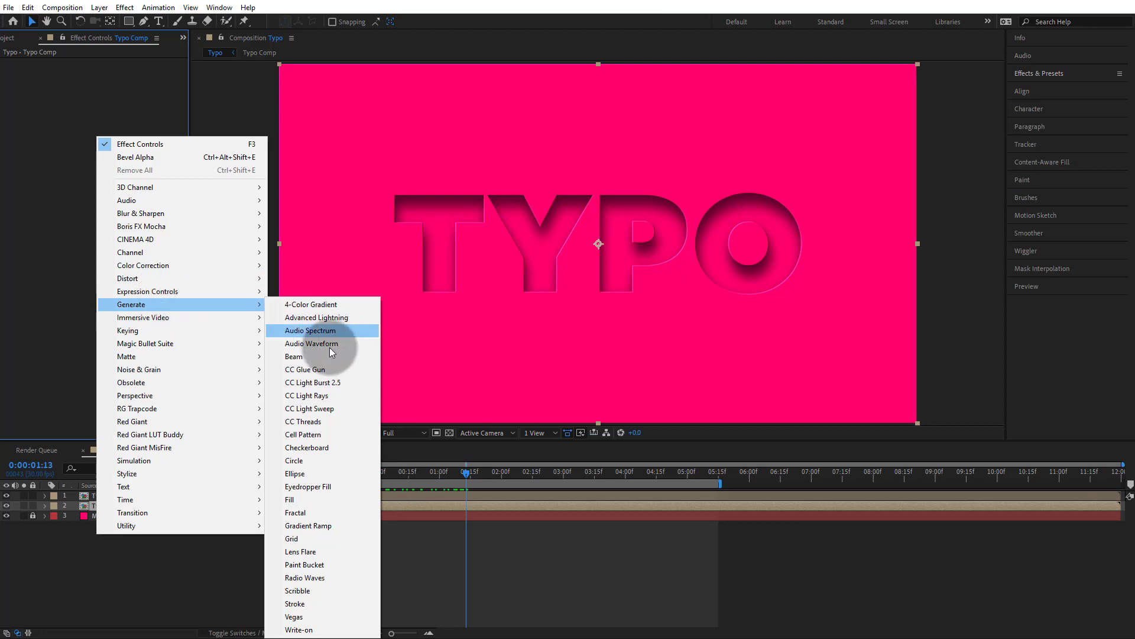
{"action": "left_click", "coordinate": [327, 502]}
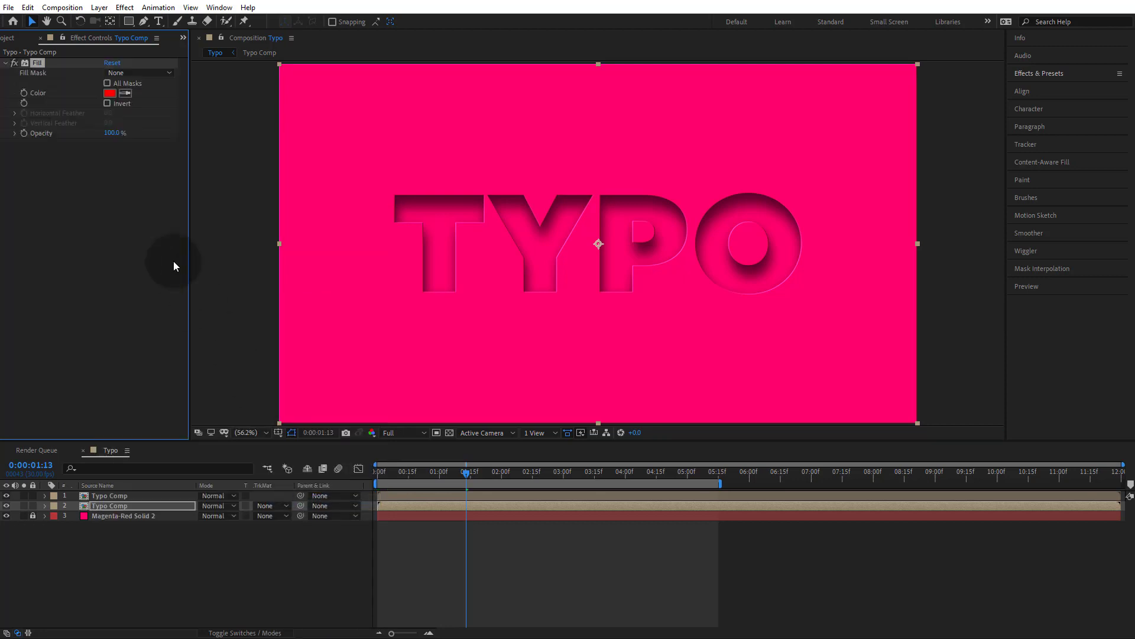
Set the Fill color to black (000000) and check it by briefly hiding the upper Typo Comp layer.
{"action": "left_click", "coordinate": [111, 93]}
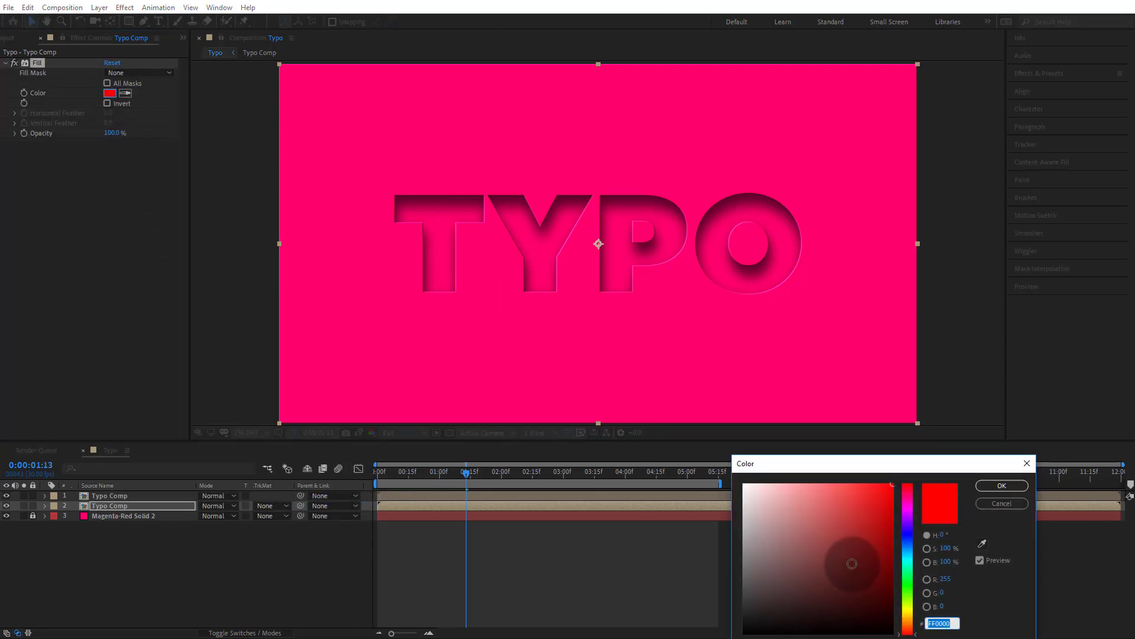
{"action": "left_click", "coordinate": [744, 632]}
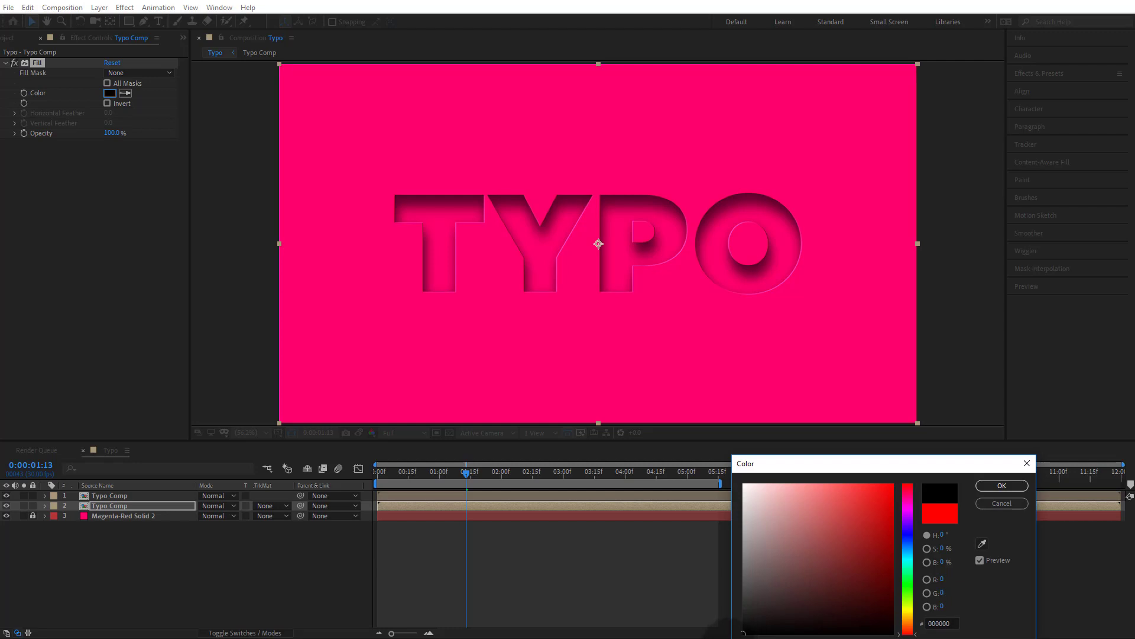
{"action": "left_click", "coordinate": [1002, 486]}
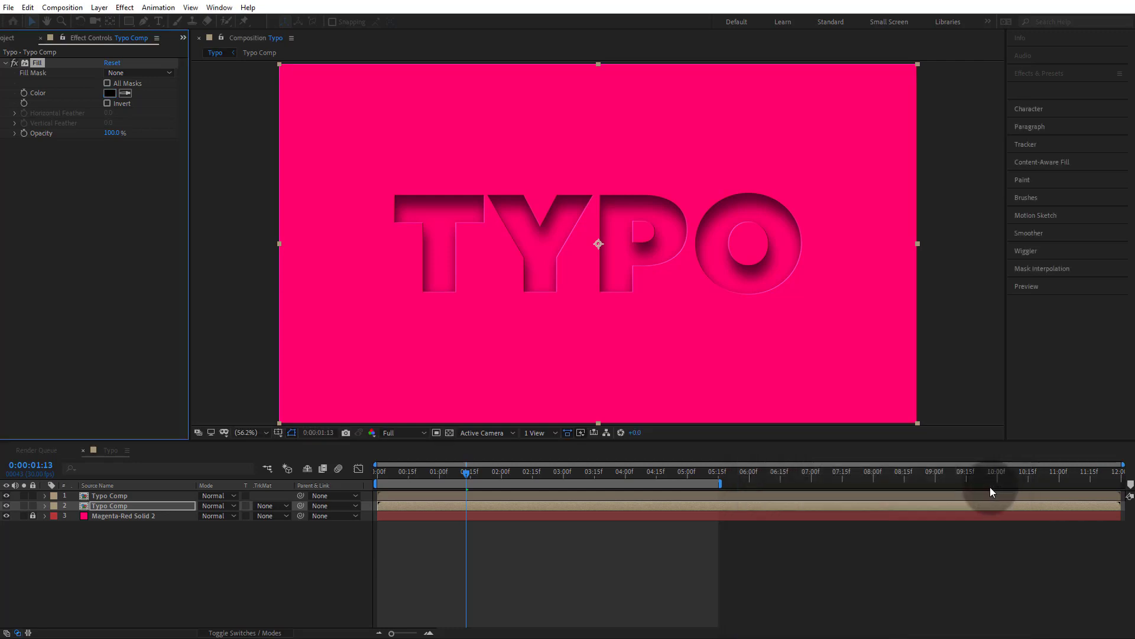
{"action": "left_click", "coordinate": [449, 507]}
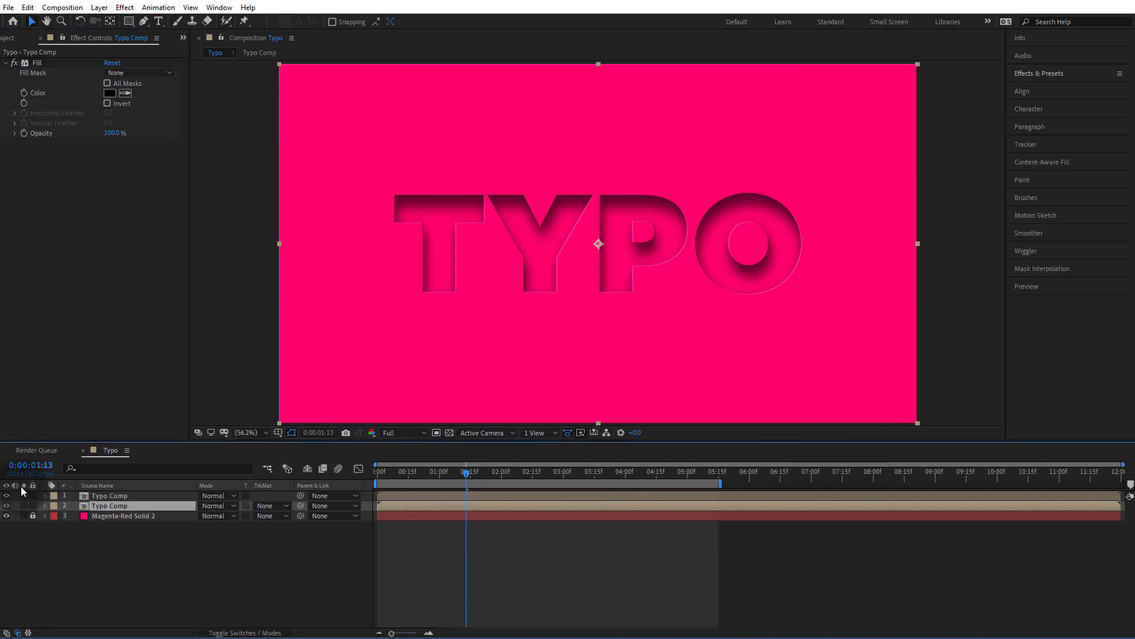
{"action": "left_click", "coordinate": [7, 496]}
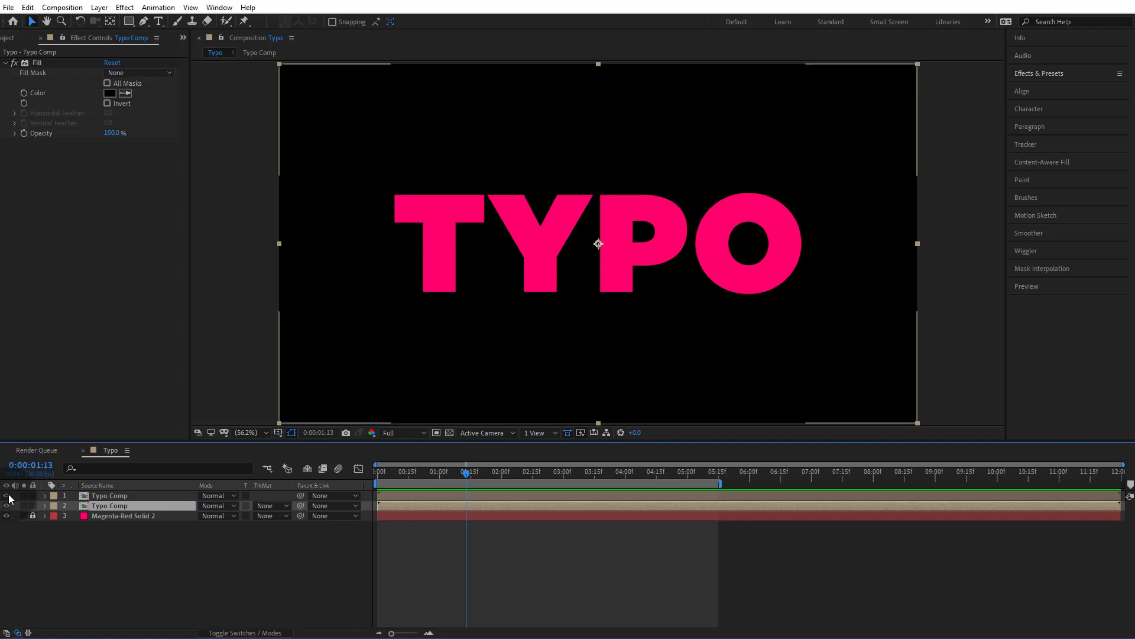
{"action": "left_click", "coordinate": [7, 495]}
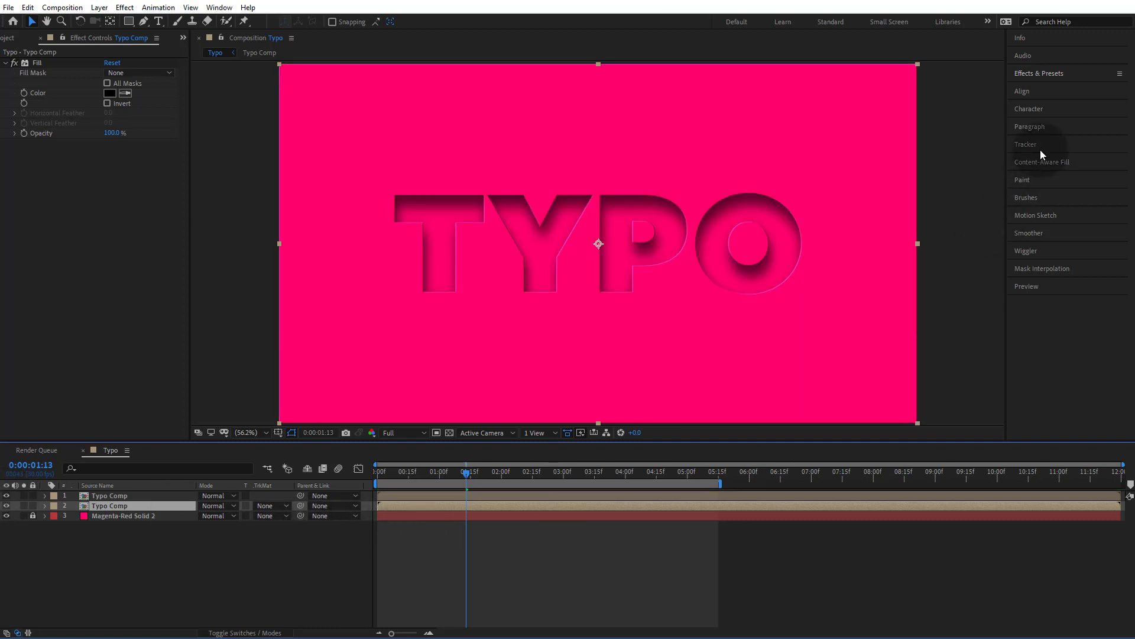
Find CC Radial Fast Blur by searching for "cc r" and apply it to the lower Typo Comp layer.
{"action": "left_click", "coordinate": [1044, 71]}
{"action": "left_click", "coordinate": [1048, 87]}
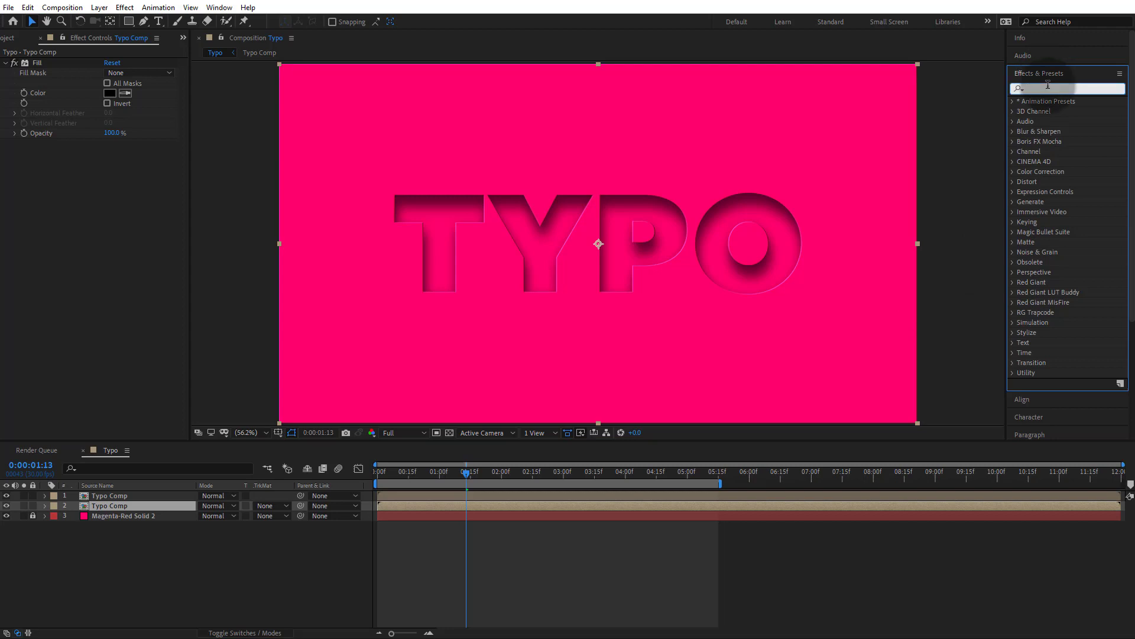
{"action": "type", "text": "cc r"}
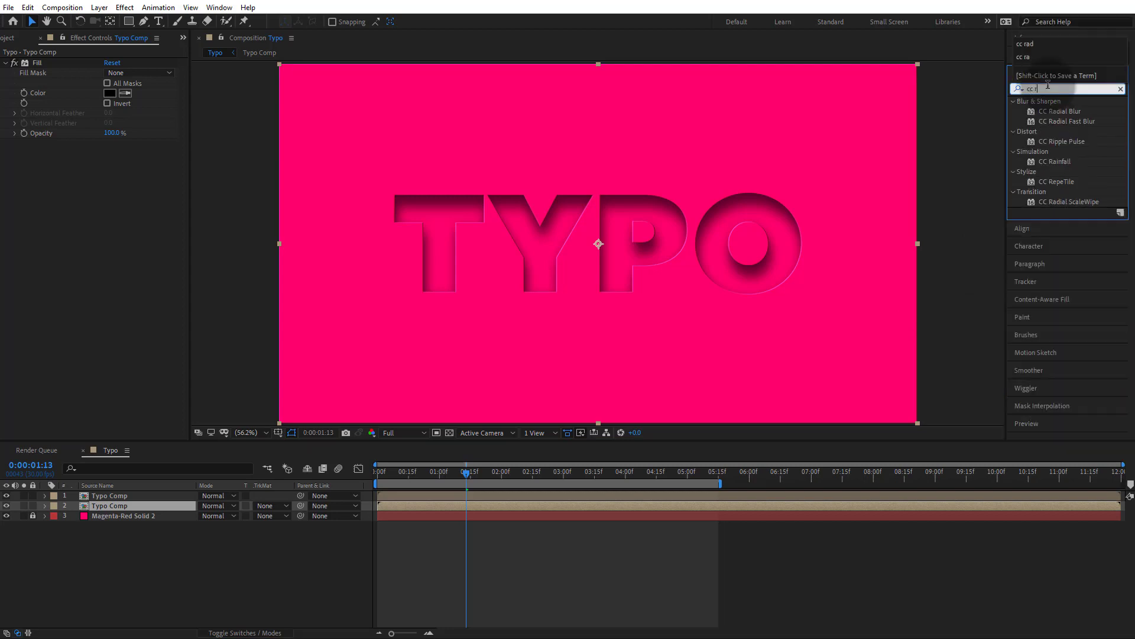
{"action": "left_click", "coordinate": [1071, 120]}
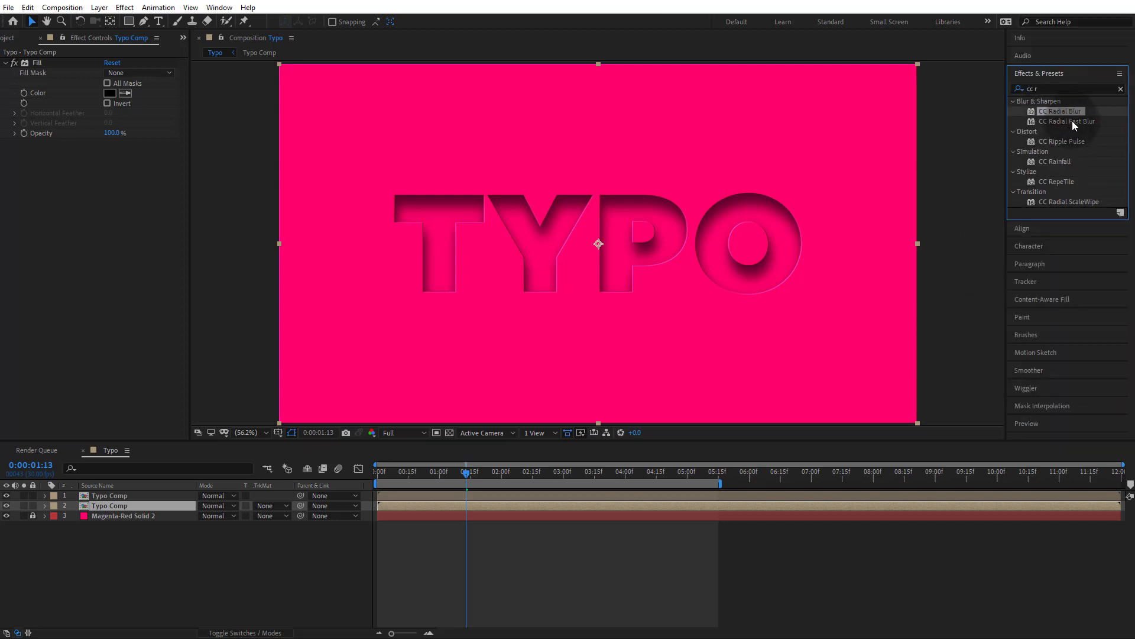
{"action": "left_click_drag", "start_coordinate": [1077, 121], "coordinate": [532, 505]}
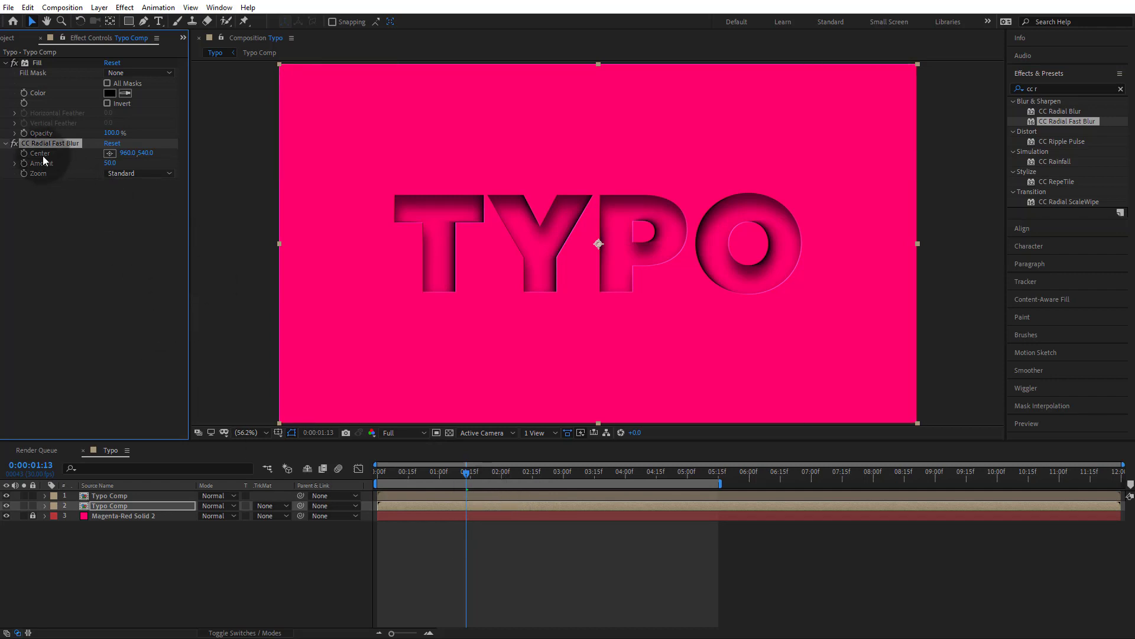
At 0:00:01:12, try several positions for the CC Radial Fast Blur center and place it near the frame's upper-left corner.
{"action": "left_click", "coordinate": [16, 163]}
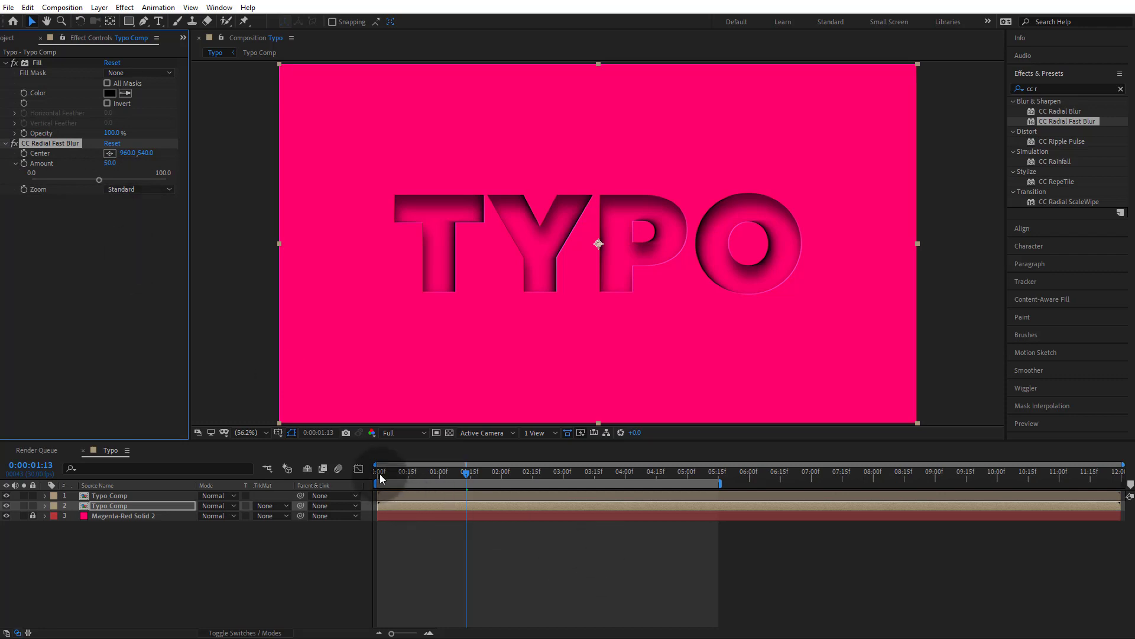
{"action": "left_click_drag", "start_coordinate": [381, 472], "coordinate": [465, 474]}
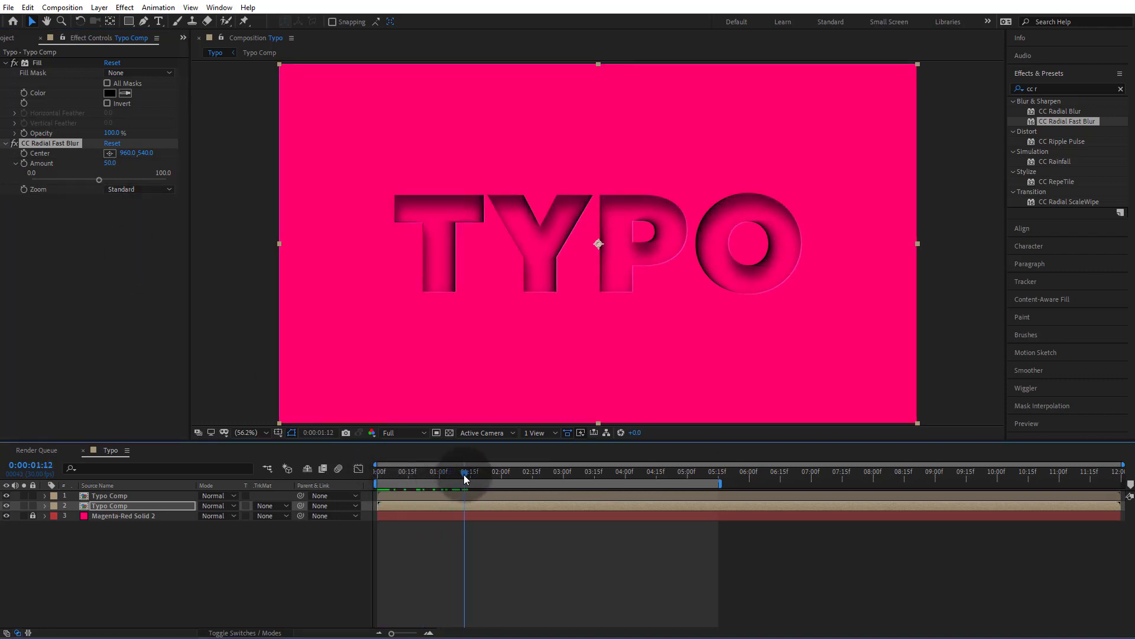
{"action": "left_click", "coordinate": [110, 154]}
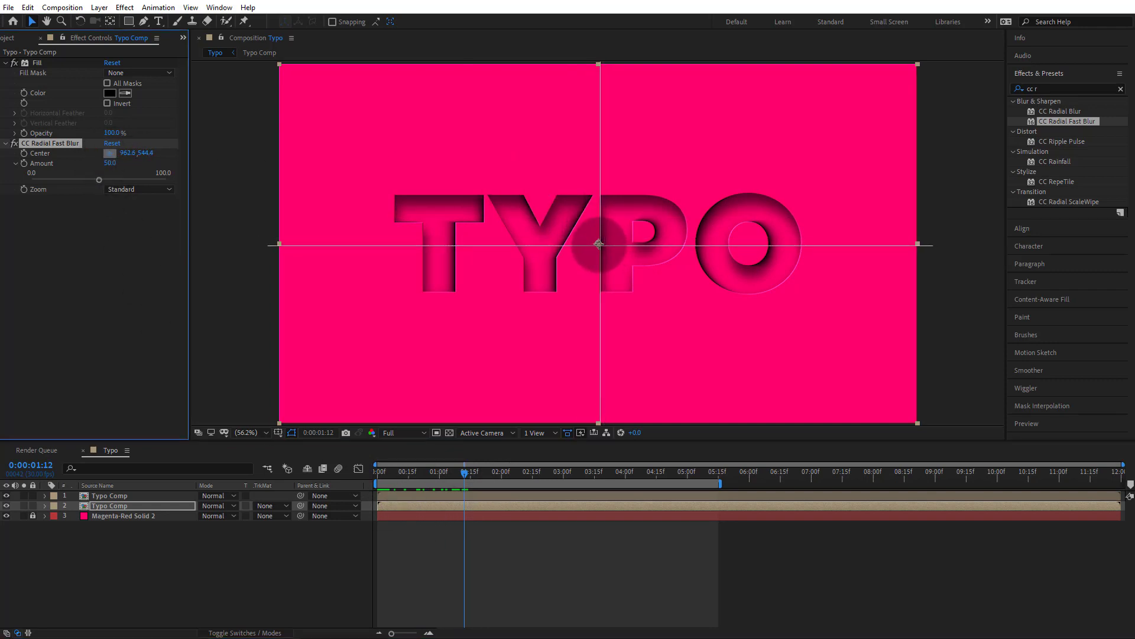
{"action": "left_click", "coordinate": [406, 104]}
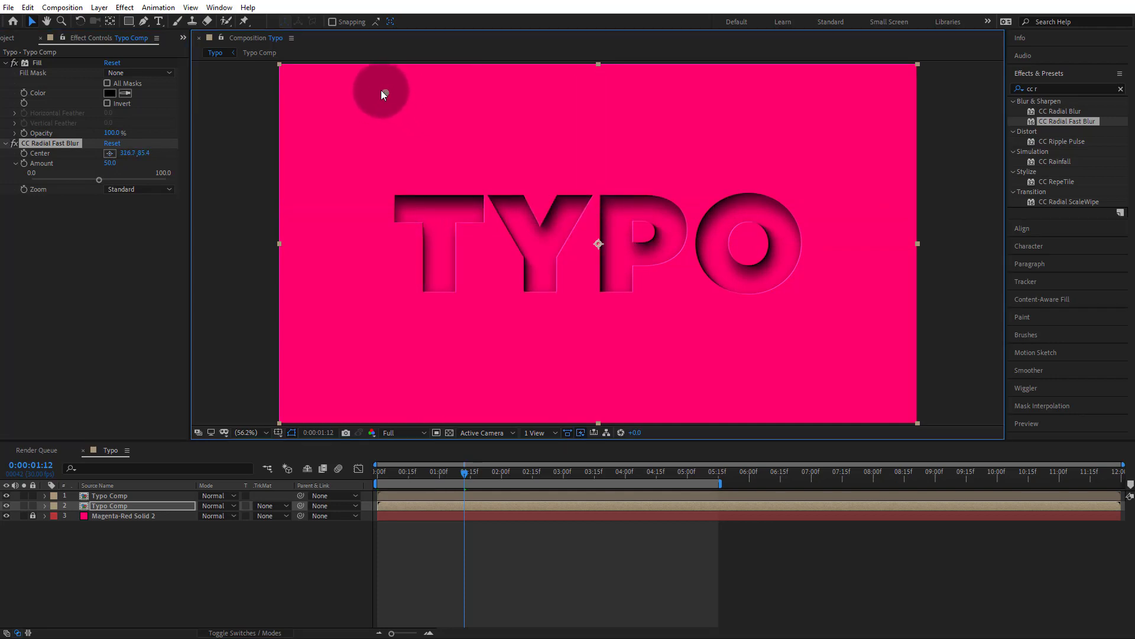
{"action": "left_click_drag", "start_coordinate": [382, 92], "coordinate": [875, 140]}
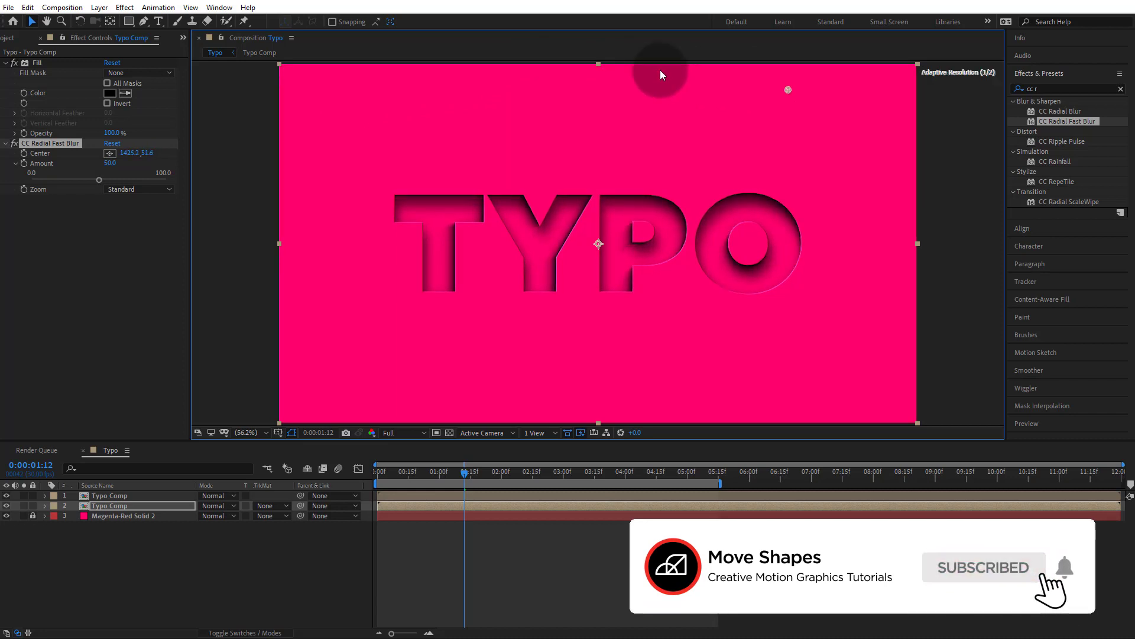
{"action": "left_click_drag", "start_coordinate": [660, 70], "coordinate": [304, 73]}
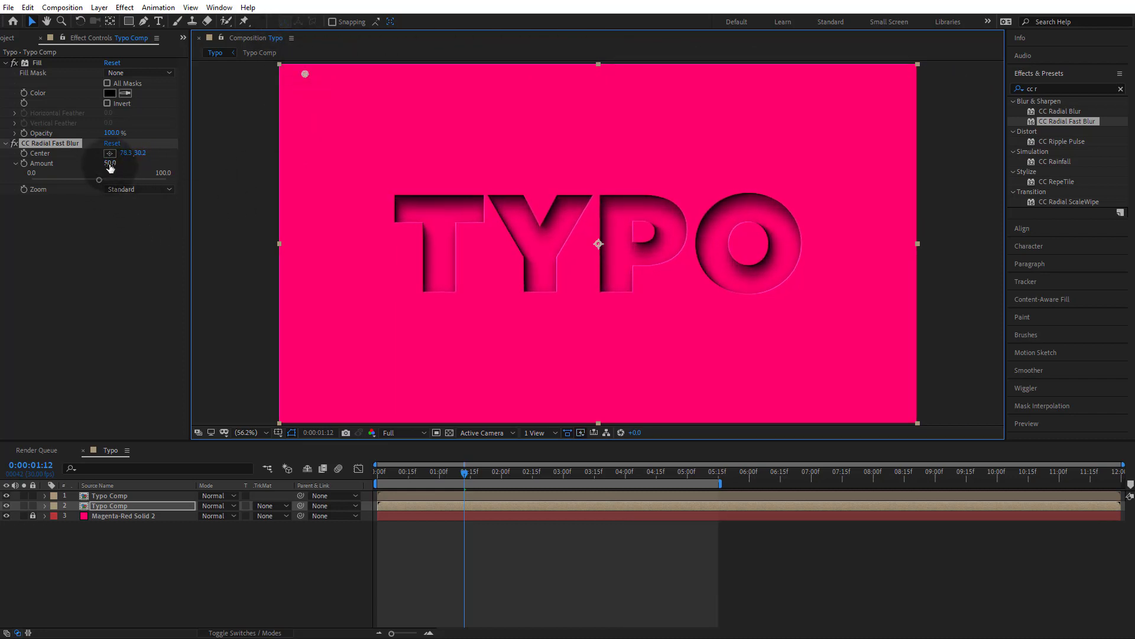
Set the lower Typo Comp's CC Radial Fast Blur Amount to 82 and start keyframing its Center and Amount at 0:00:01:16.
{"action": "mouse_move", "coordinate": [110, 169]}
{"action": "left_mouse_down"}
{"action": "mouse_move", "coordinate": [161, 169]}
{"action": "mouse_move", "coordinate": [89, 166]}
{"action": "mouse_move", "coordinate": [131, 166]}
{"action": "left_mouse_up"}
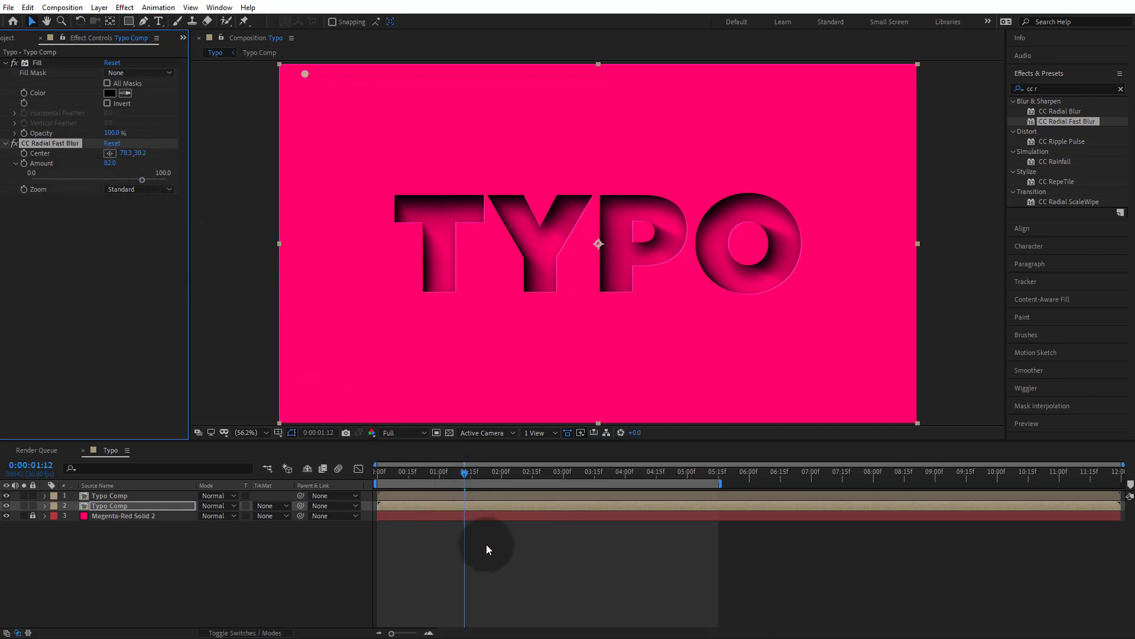
{"action": "left_click", "coordinate": [455, 497]}
{"action": "key", "text": "u"}
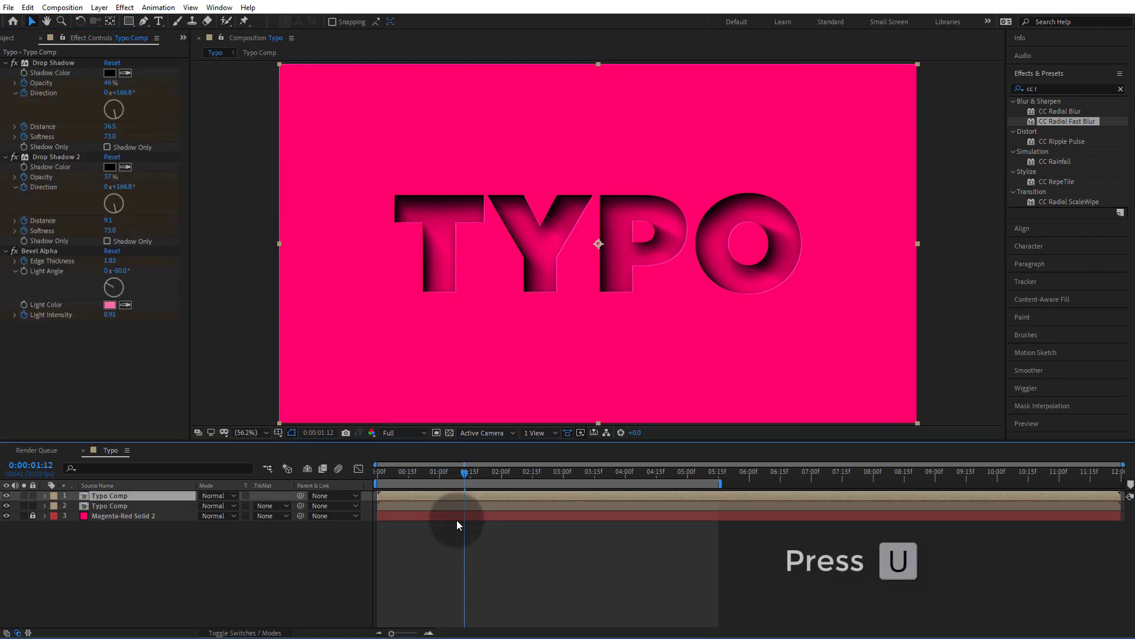
{"action": "left_click", "coordinate": [473, 474]}
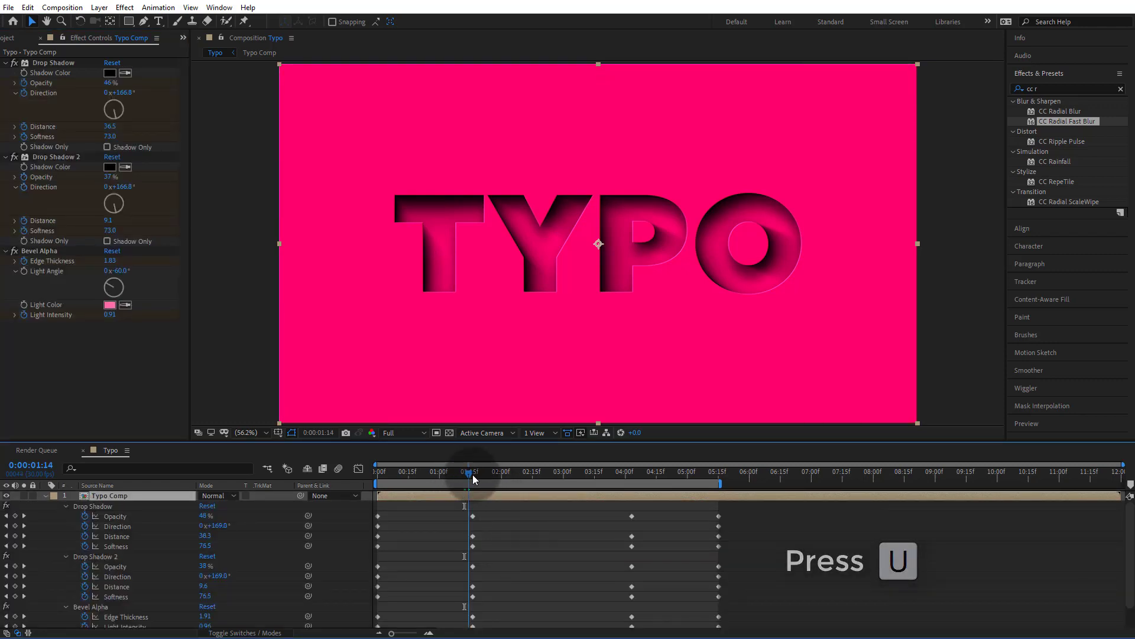
{"action": "scroll", "coordinate": [498, 559], "scroll_direction": "down", "scroll_amount": 3}
{"action": "left_click", "coordinate": [480, 613]}
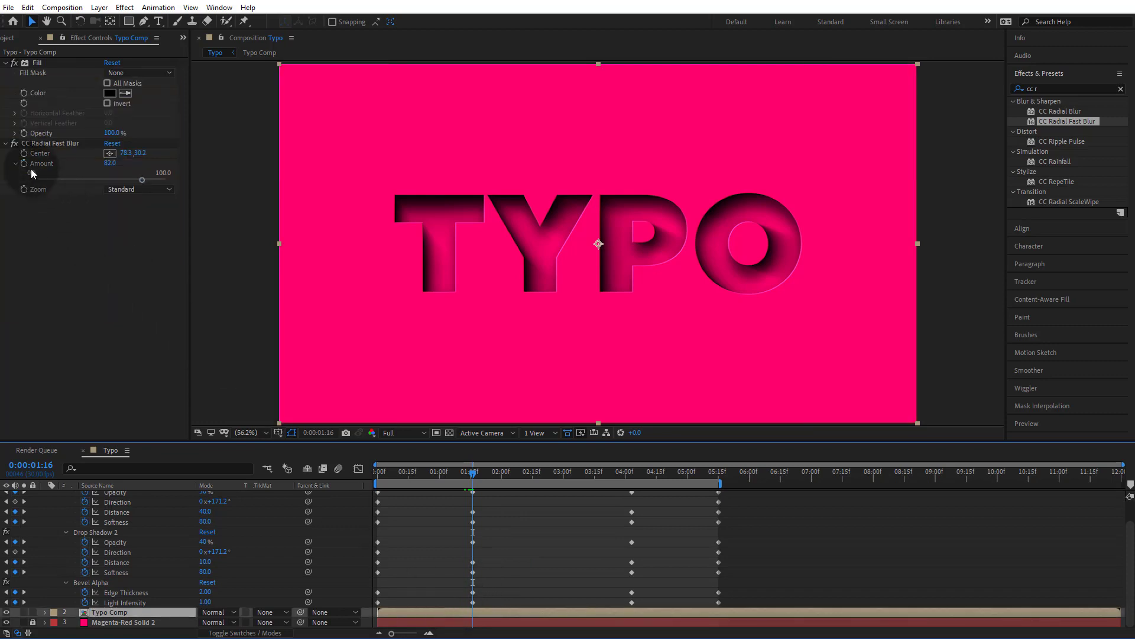
{"action": "left_click", "coordinate": [26, 162]}
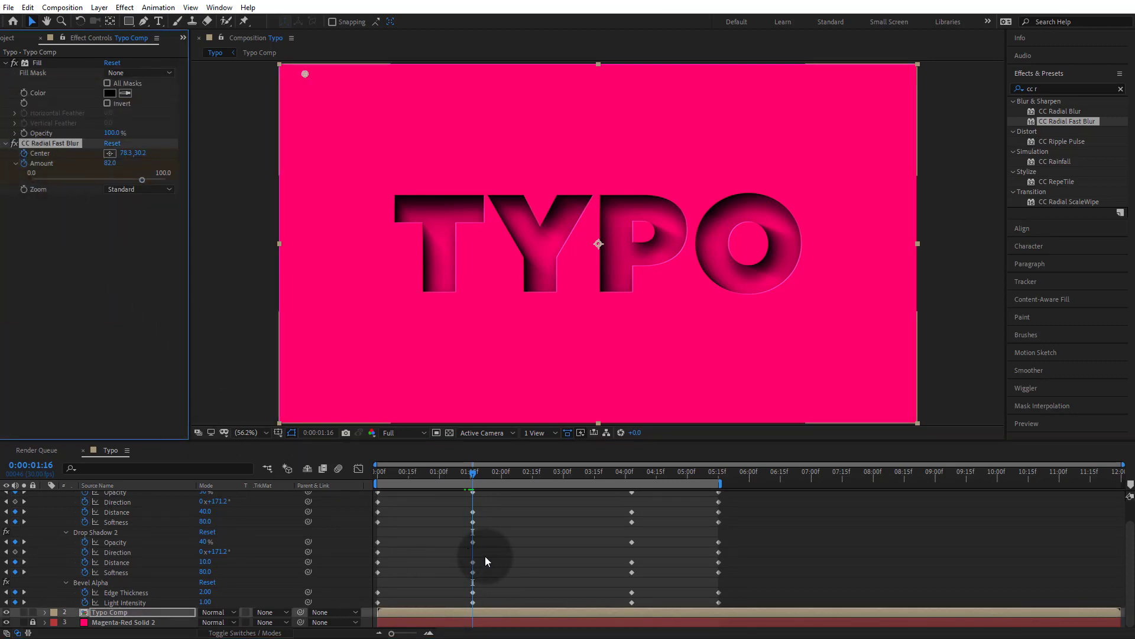
Reveal the lower Typo Comp layer's keyframes and set its CC Radial Fast Blur Amount to 0 at 0:00:00:00.
{"action": "left_click", "coordinate": [488, 610]}
{"action": "key", "text": "u"}
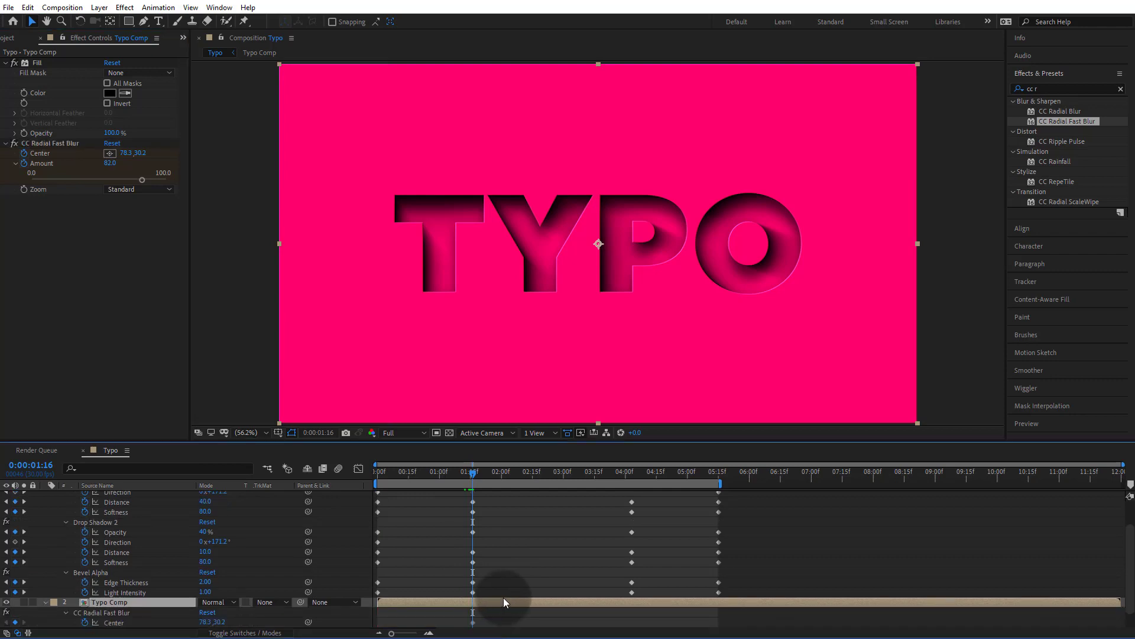
{"action": "scroll", "coordinate": [503, 597], "scroll_direction": "down", "scroll_amount": 1}
{"action": "left_click_drag", "start_coordinate": [466, 470], "coordinate": [353, 472]}
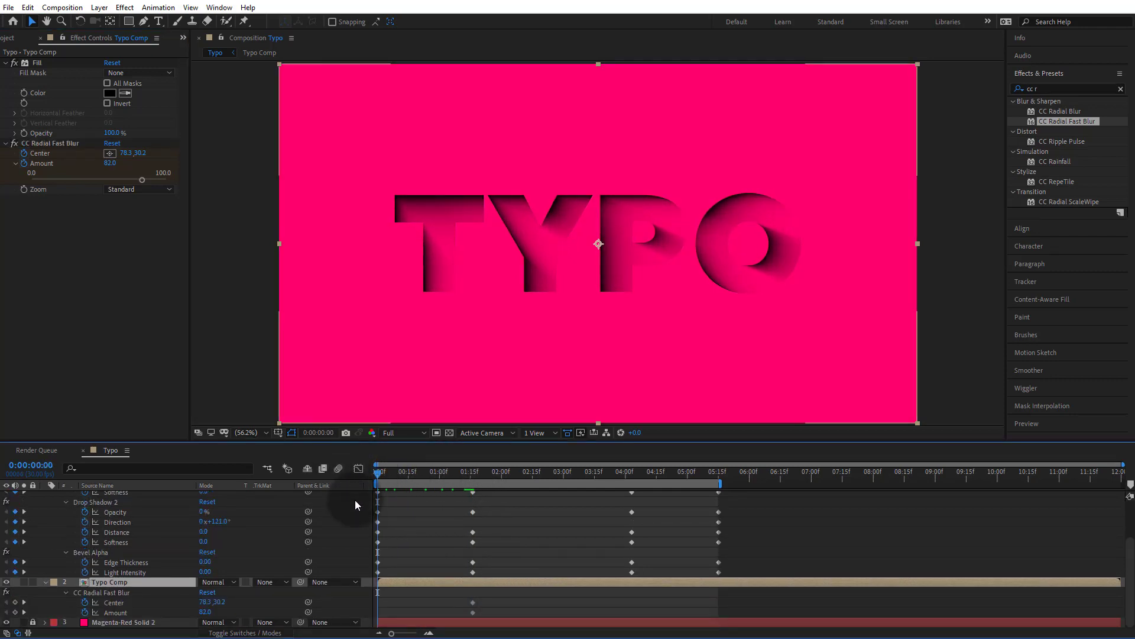
{"action": "left_click", "coordinate": [204, 611]}
{"action": "type", "text": "0"}
{"action": "key", "text": "Return"}
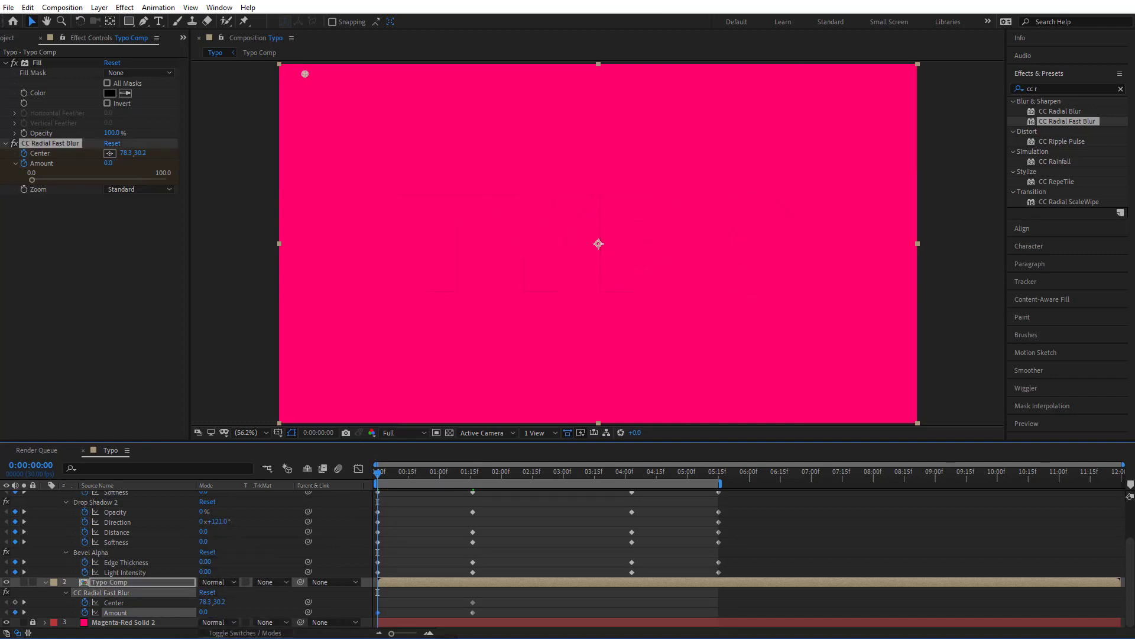
{"action": "left_click", "coordinate": [426, 609]}
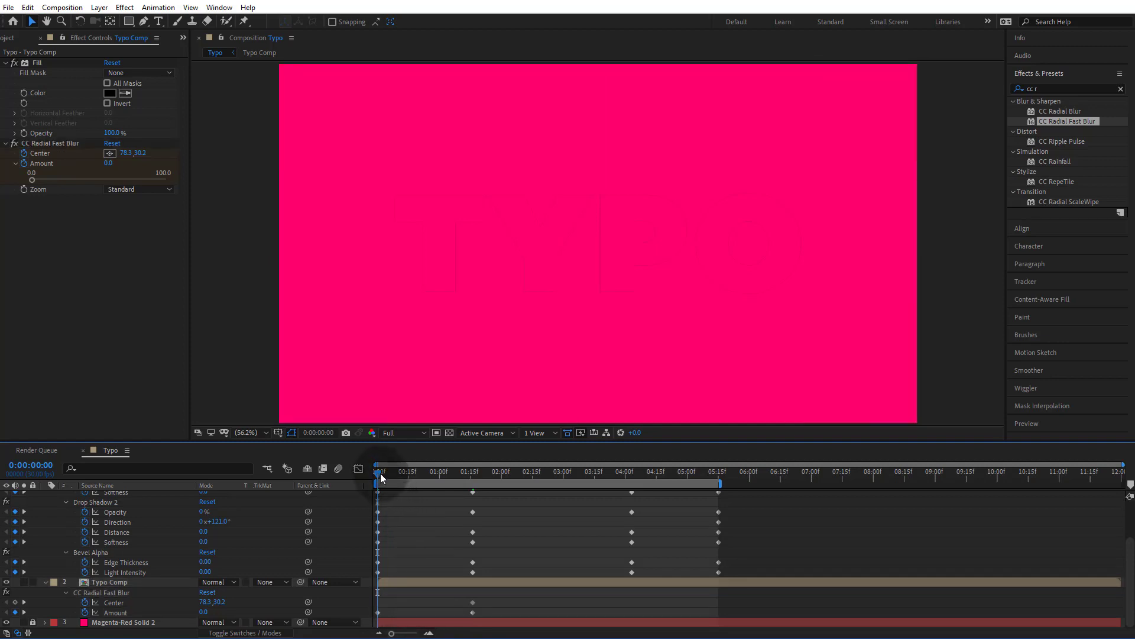
Animate the blur Center from its current position at 0:00:00:00 to 2129.8, 51.6 beyond the frame's upper-right corner at 0:00:05:15.
{"action": "left_click_drag", "start_coordinate": [381, 473], "coordinate": [506, 498]}
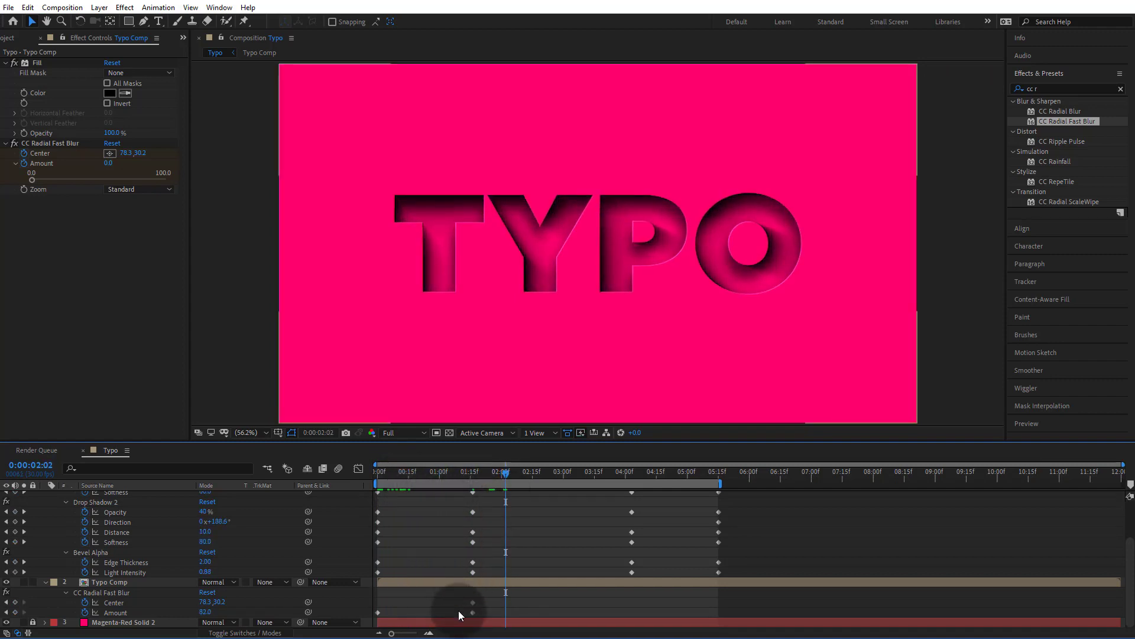
{"action": "left_click_drag", "start_coordinate": [414, 473], "coordinate": [352, 484]}
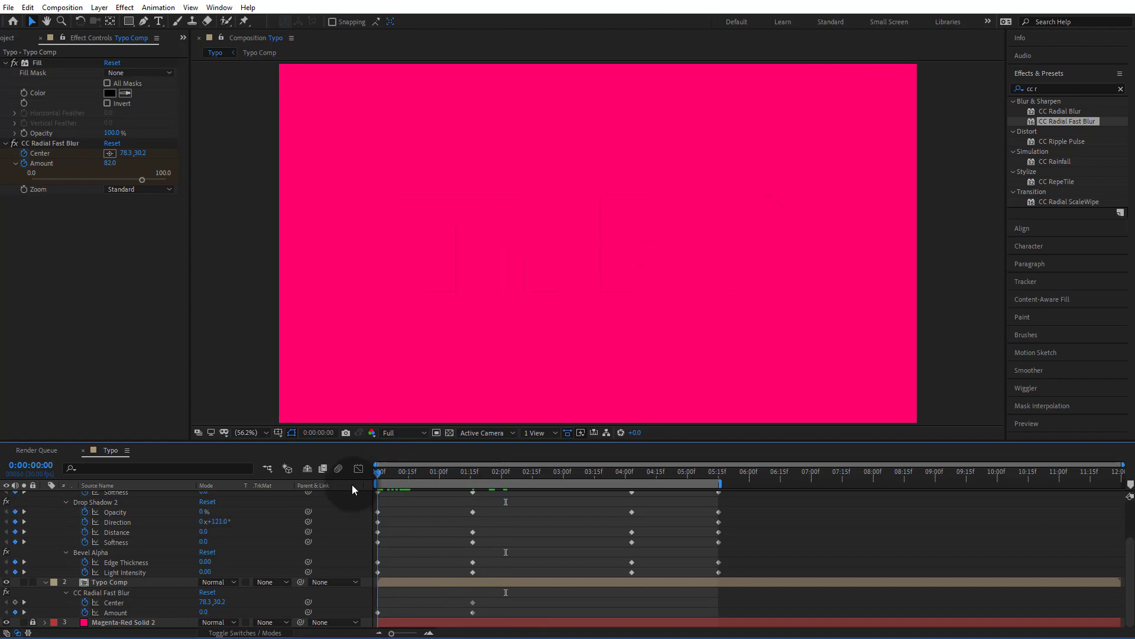
{"action": "left_click", "coordinate": [14, 601]}
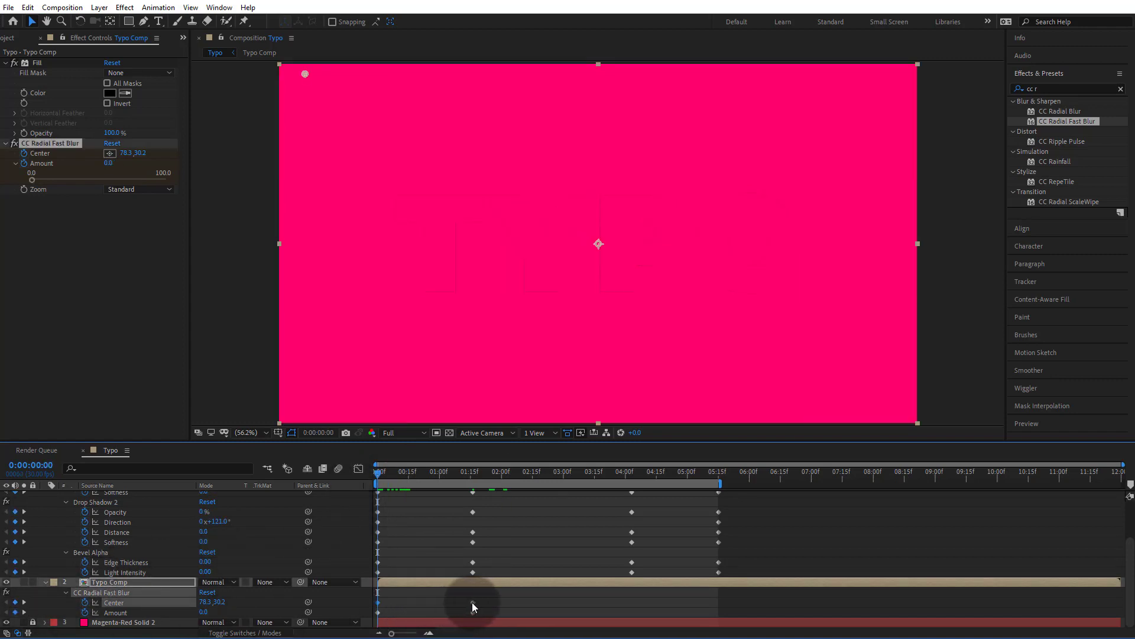
{"action": "left_click_drag", "start_coordinate": [473, 603], "coordinate": [723, 612]}
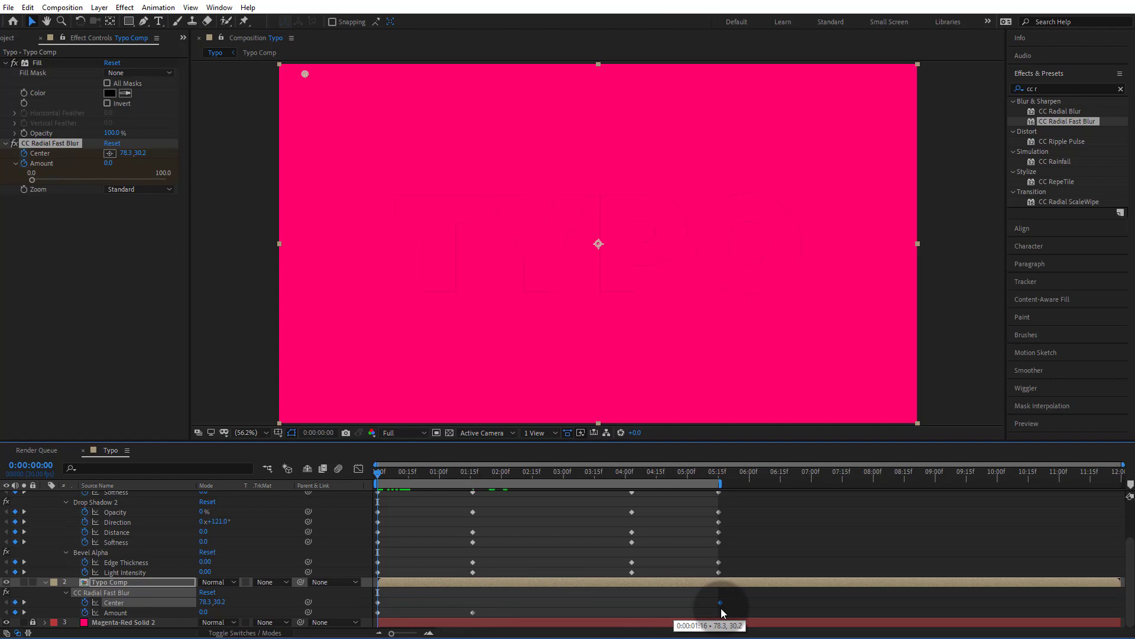
{"action": "left_click", "coordinate": [710, 472]}
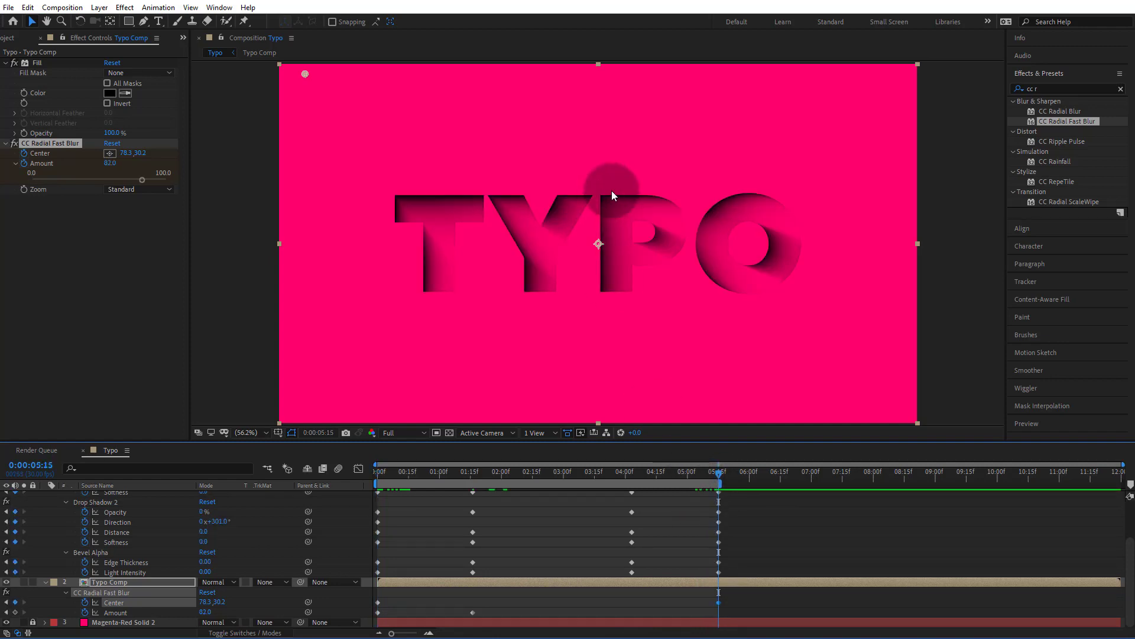
{"action": "left_click_drag", "start_coordinate": [303, 73], "coordinate": [987, 80]}
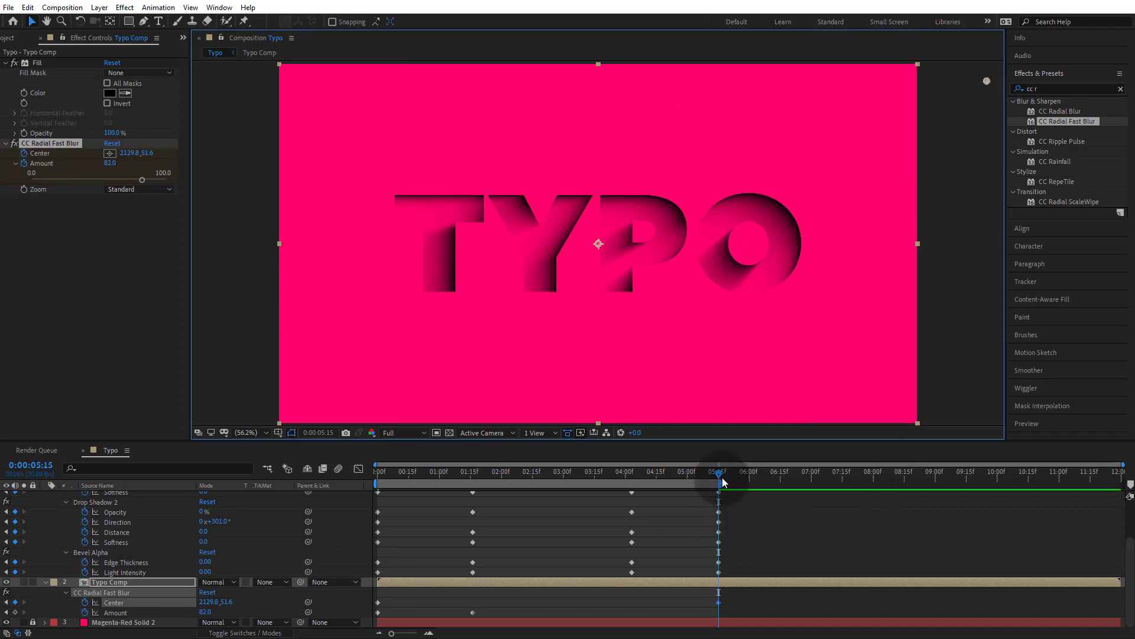
Retime the last blur Center keyframe to about 0:00:02:28 and add another at 0:00:05:15 with Center 2135.1, 713.5.
{"action": "left_click_drag", "start_coordinate": [719, 475], "coordinate": [558, 516]}
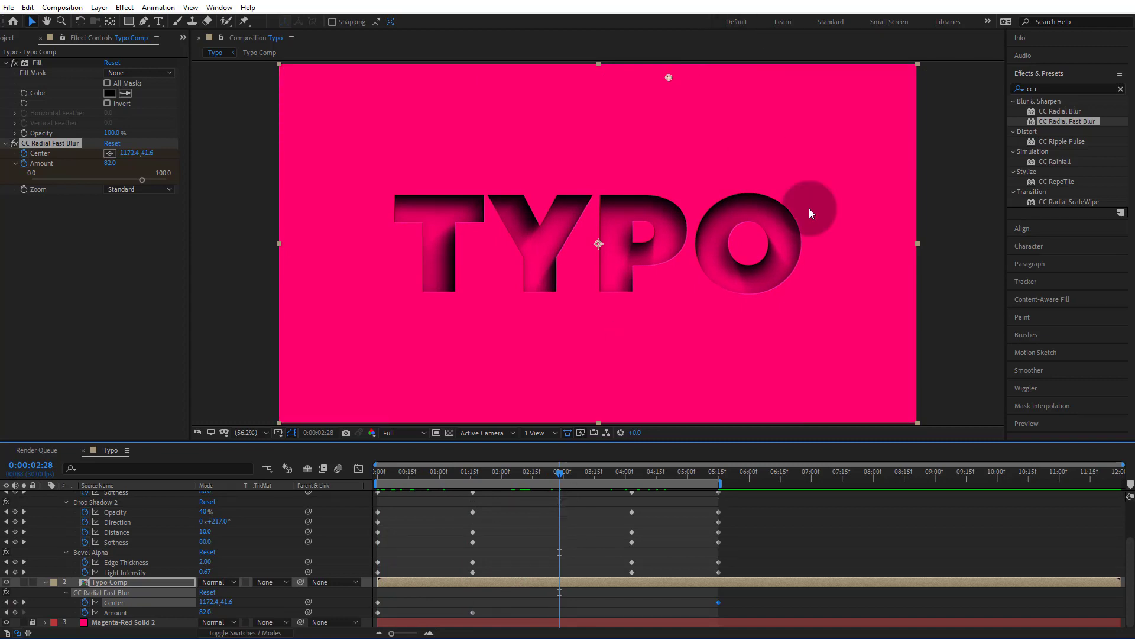
{"action": "left_click_drag", "start_coordinate": [718, 603], "coordinate": [559, 606]}
{"action": "left_click_drag", "start_coordinate": [586, 470], "coordinate": [686, 484]}
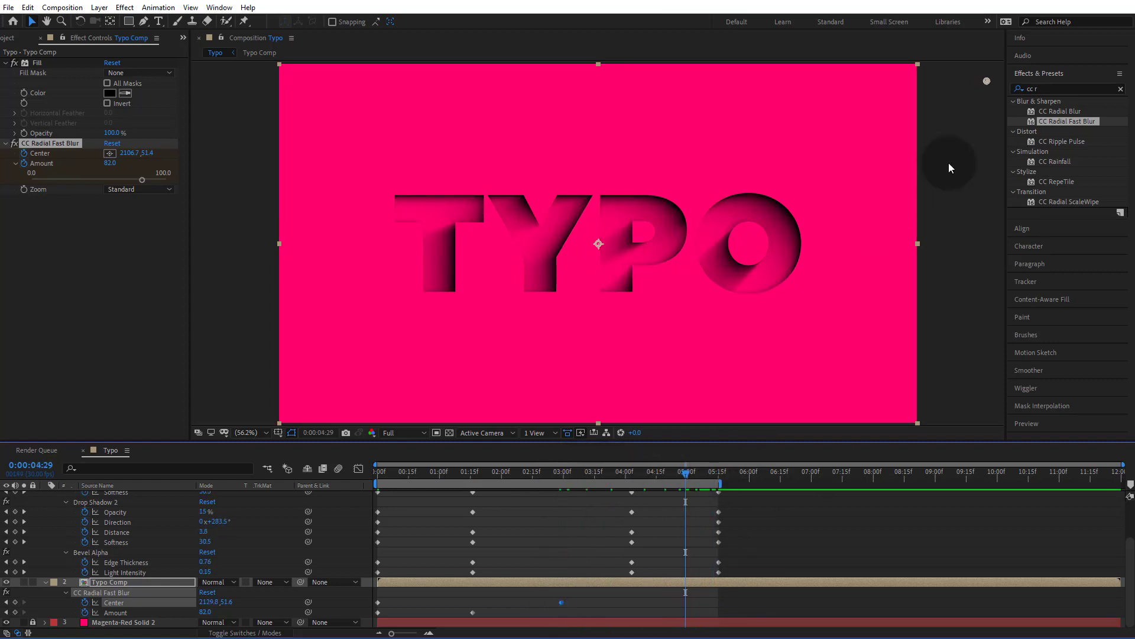
{"action": "left_click_drag", "start_coordinate": [984, 74], "coordinate": [991, 302]}
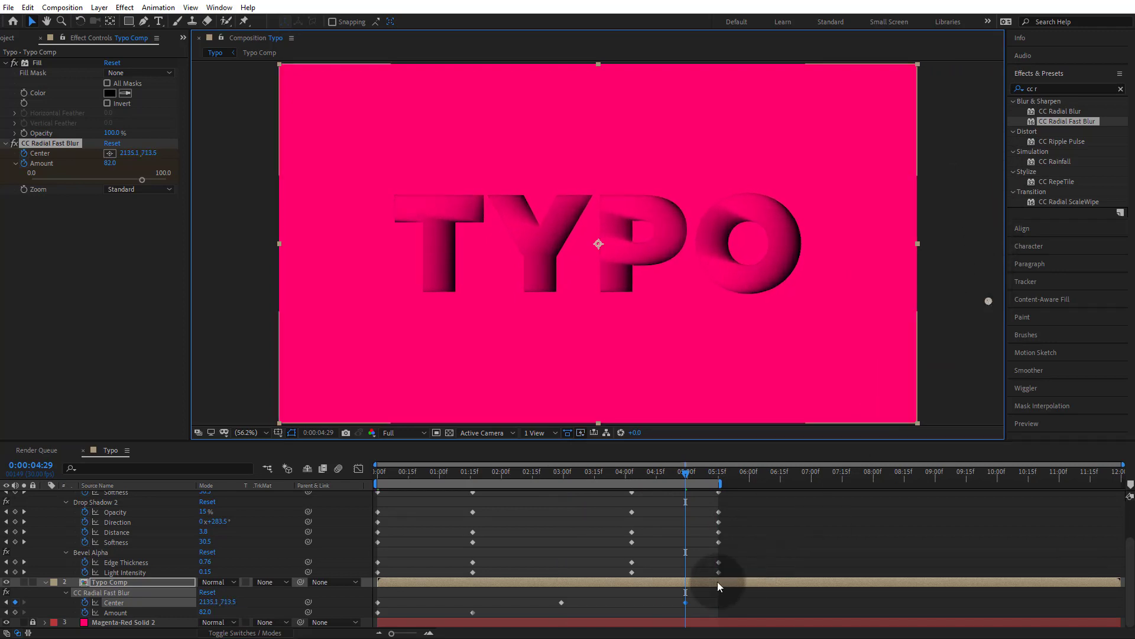
{"action": "left_click_drag", "start_coordinate": [686, 602], "coordinate": [718, 602]}
Scrub the blur animation from the start to 0:00:04:25 and collapse both Typo Comp layers' properties.
{"action": "left_click_drag", "start_coordinate": [685, 472], "coordinate": [310, 487]}
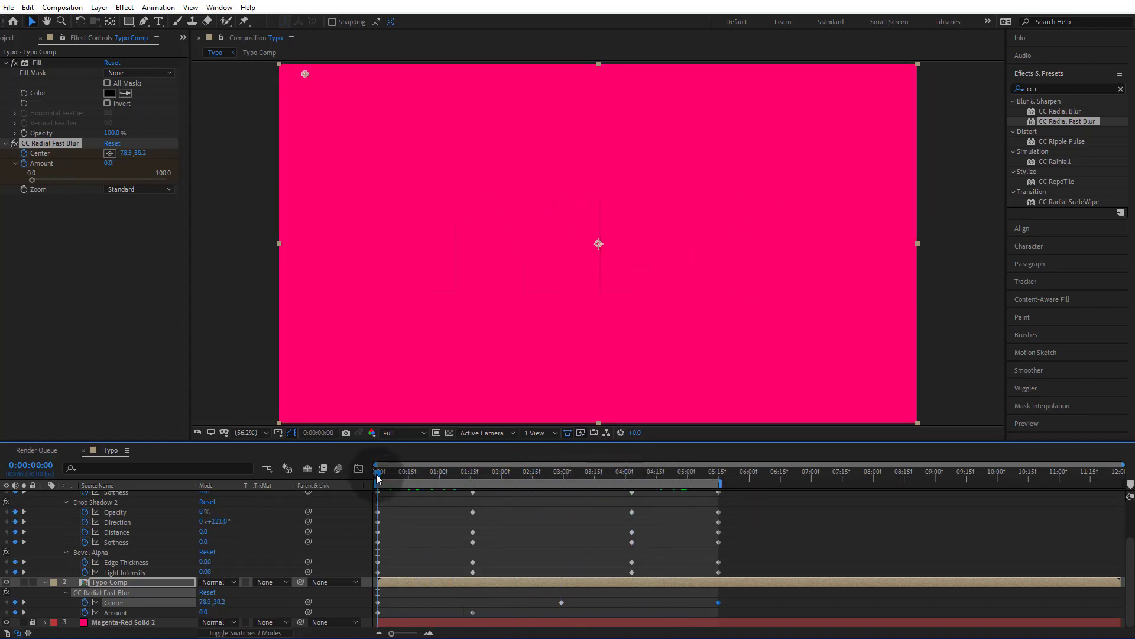
{"action": "left_click_drag", "start_coordinate": [378, 473], "coordinate": [679, 520]}
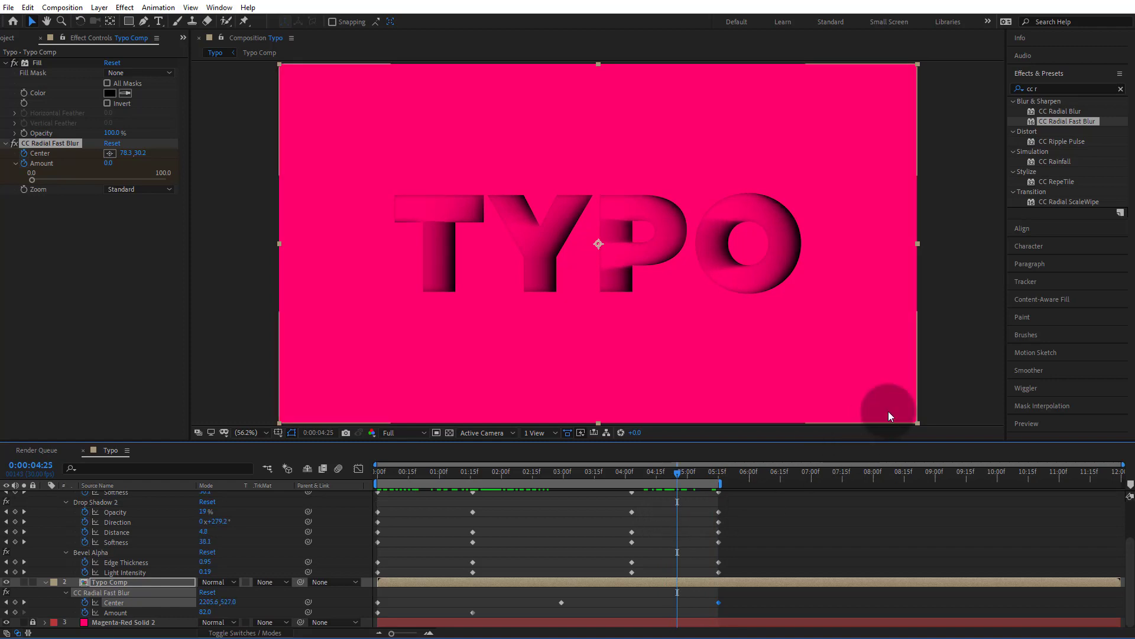
{"action": "left_click", "coordinate": [957, 344]}
{"action": "left_click", "coordinate": [765, 570]}
{"action": "left_click", "coordinate": [725, 581]}
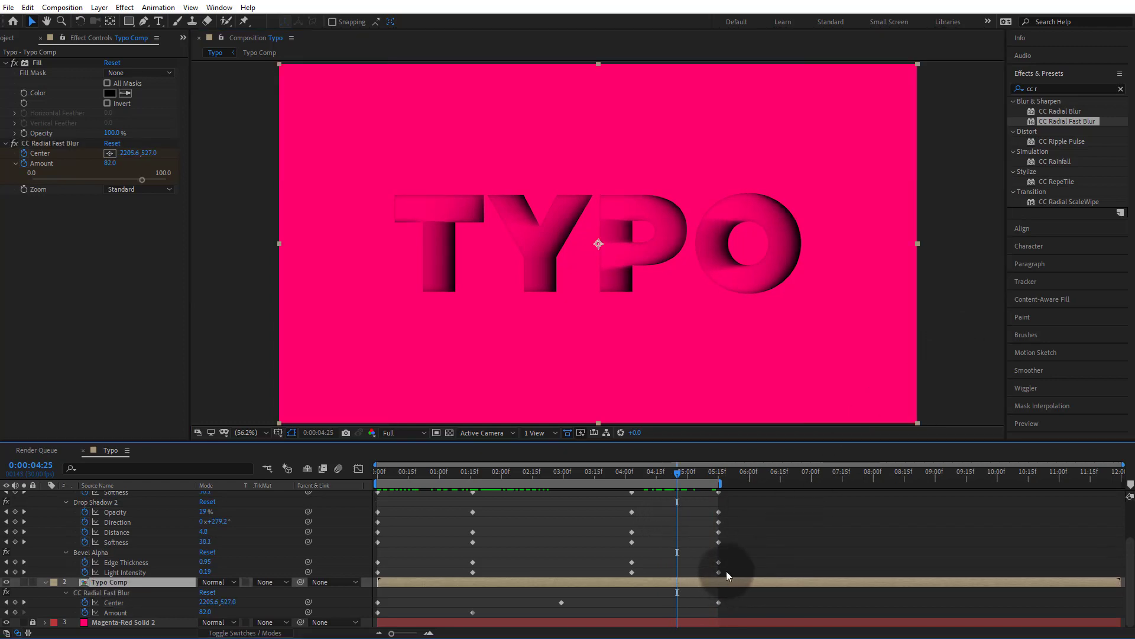
{"action": "left_click", "coordinate": [754, 549]}
{"action": "key", "text": "u"}
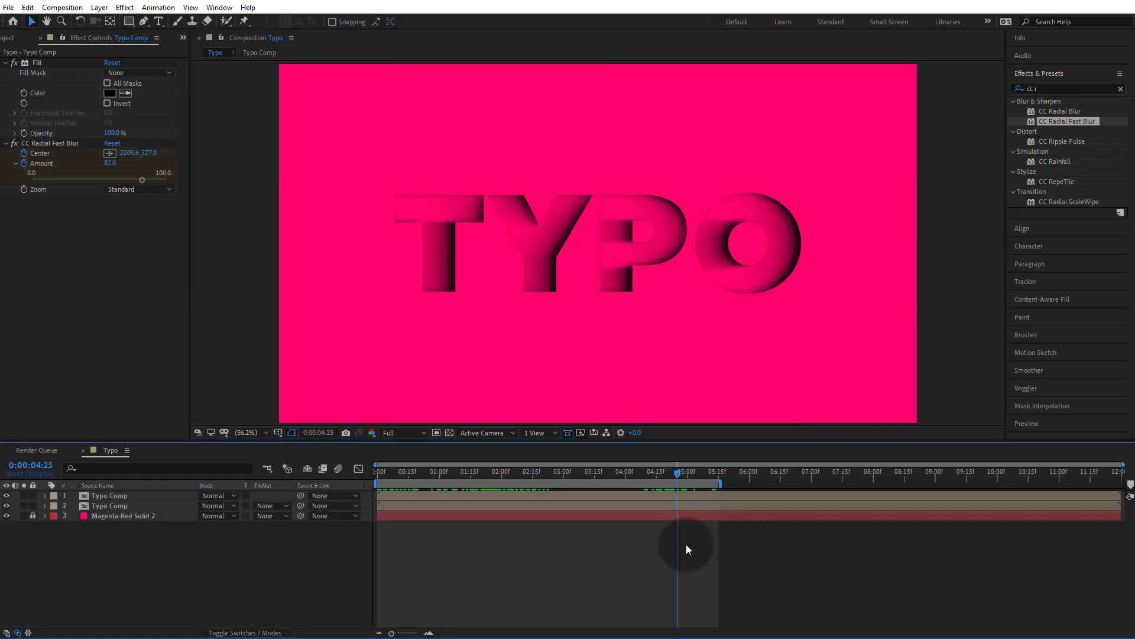
Fade out the lower Typo Comp layer by keyframing its Opacity at 100% on 0:00:04:25 and 0% on 0:00:05:15.
{"action": "left_click", "coordinate": [677, 507]}
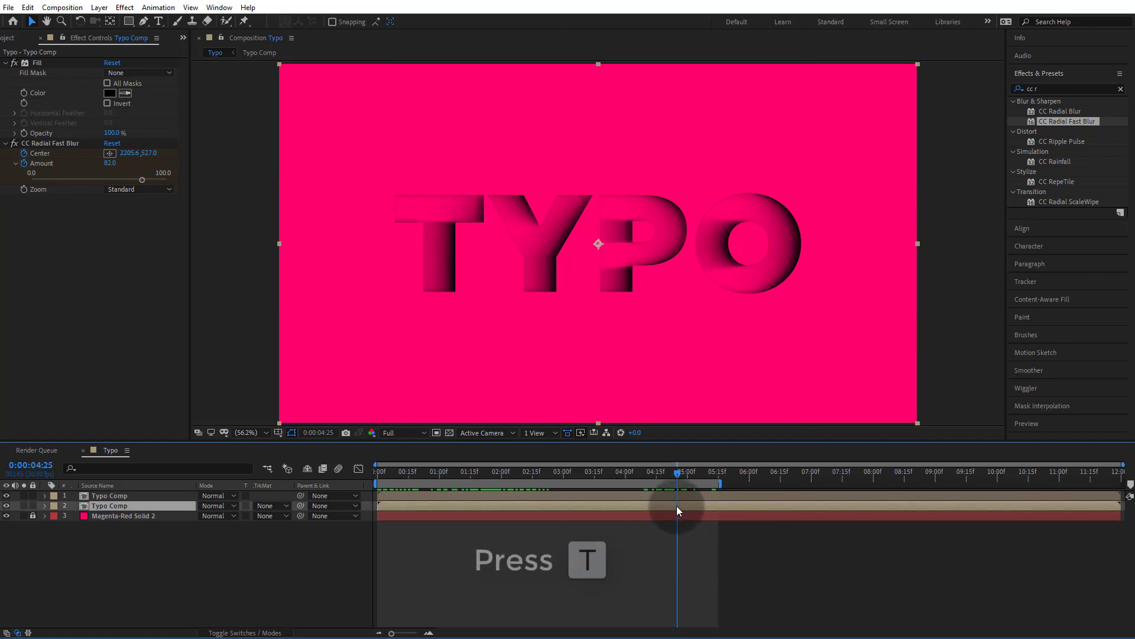
{"action": "key", "text": "t"}
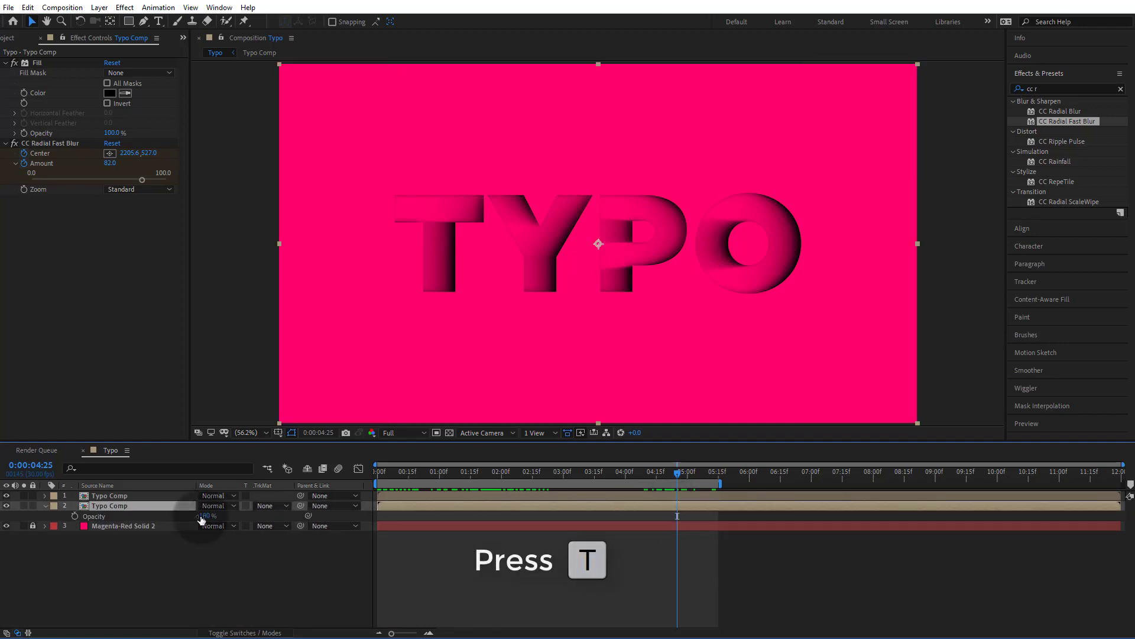
{"action": "left_click", "coordinate": [74, 516]}
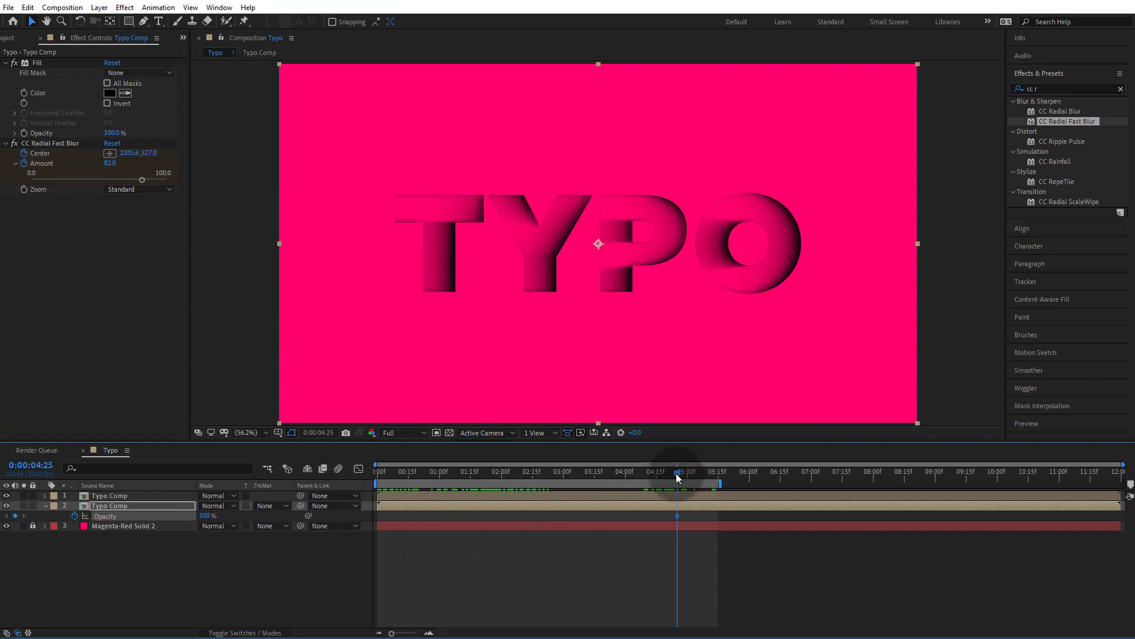
{"action": "left_click_drag", "start_coordinate": [675, 473], "coordinate": [718, 476]}
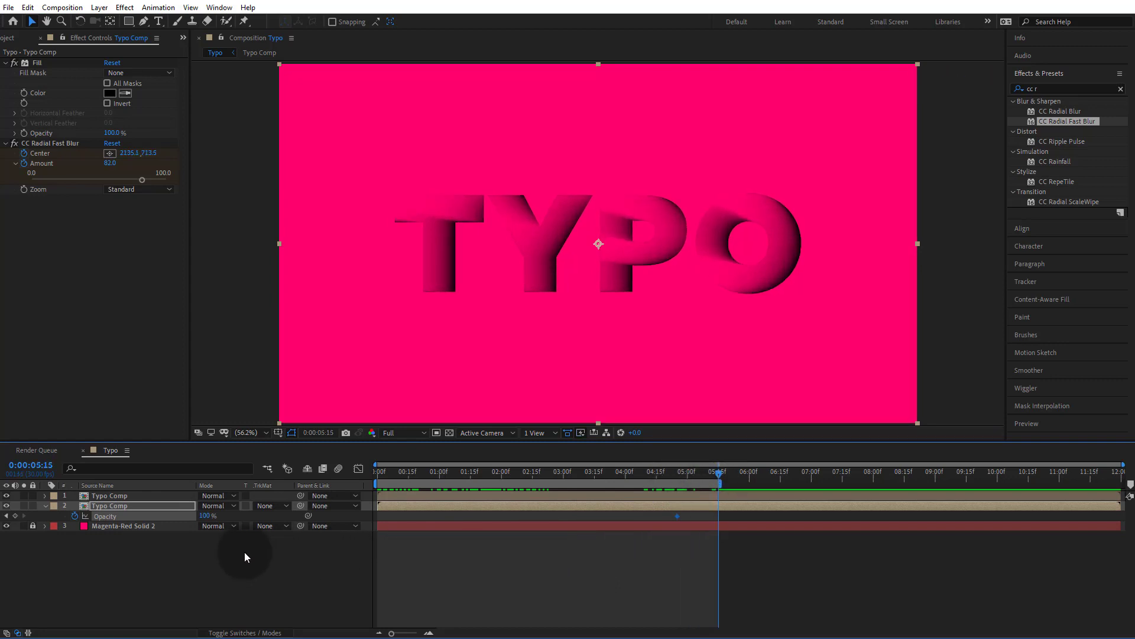
{"action": "left_click_drag", "start_coordinate": [206, 521], "coordinate": [94, 520]}
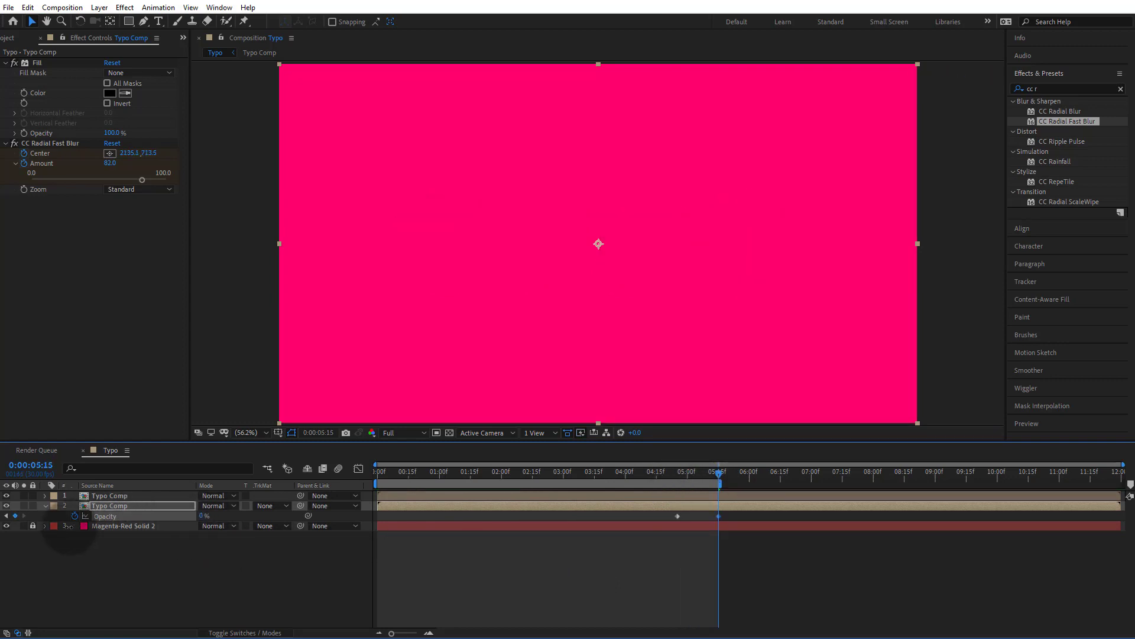
Fade in the lower Typo Comp layer by keyframing its Opacity at 0% on 0:00:00:00 and 100% on 0:00:00:28.
{"action": "mouse_move", "coordinate": [662, 474]}
{"action": "left_mouse_down"}
{"action": "mouse_move", "coordinate": [717, 484]}
{"action": "mouse_move", "coordinate": [396, 501]}
{"action": "mouse_move", "coordinate": [438, 496]}
{"action": "left_mouse_up"}
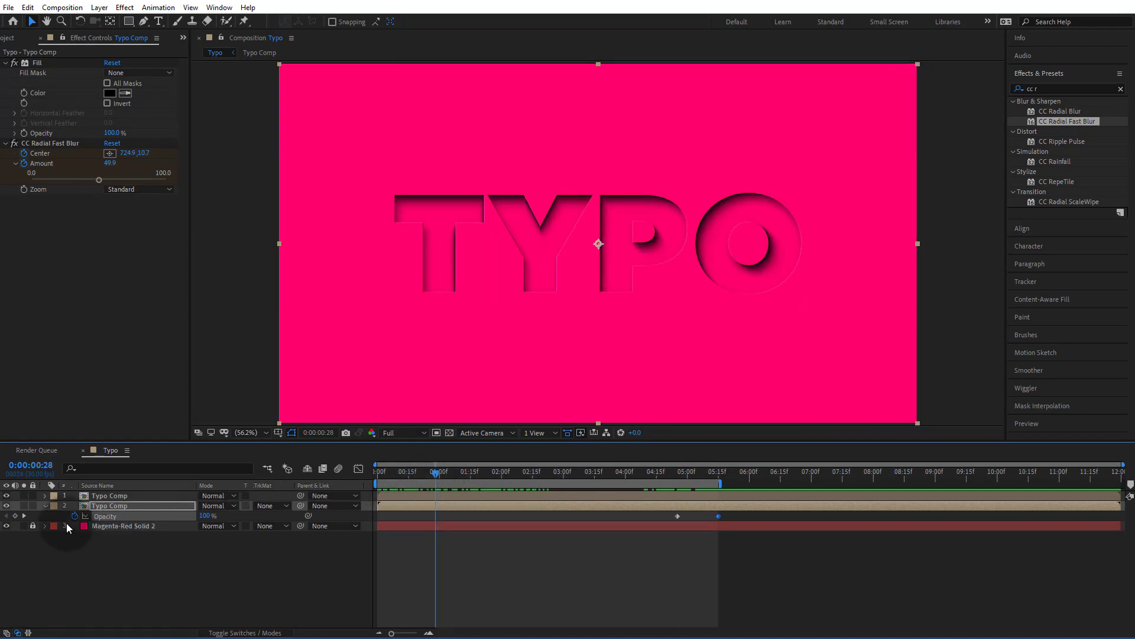
{"action": "left_click_drag", "start_coordinate": [377, 474], "coordinate": [363, 473]}
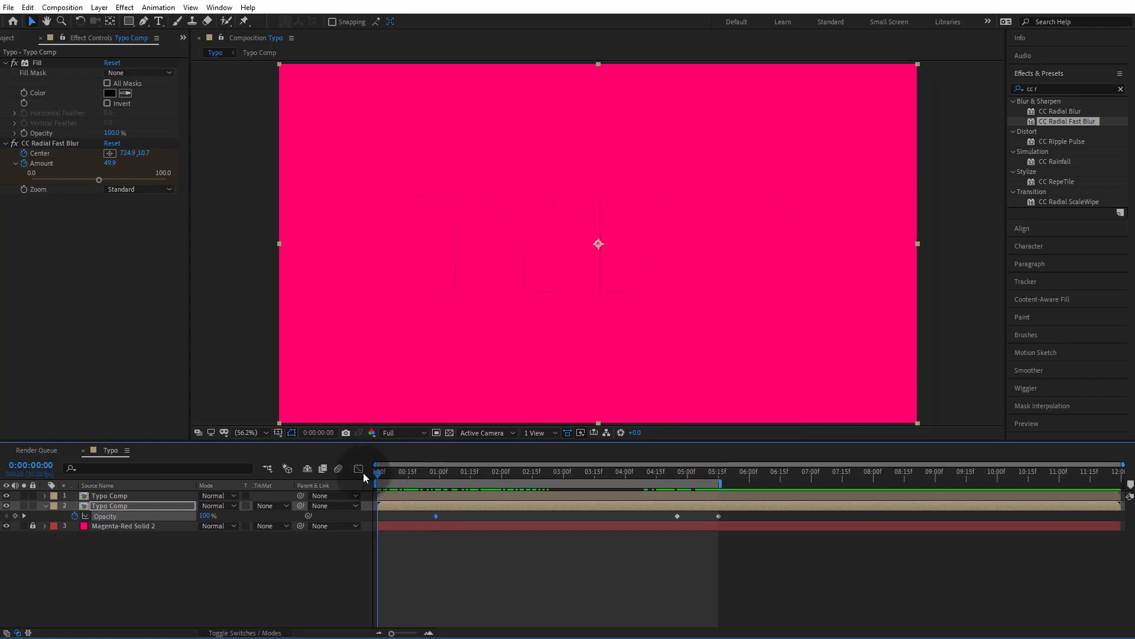
{"action": "left_click_drag", "start_coordinate": [204, 515], "coordinate": [141, 527]}
{"action": "left_click", "coordinate": [453, 538]}
Extend the work area's end to 0:00:05:29 and preview the title animation.
{"action": "left_click_drag", "start_coordinate": [385, 473], "coordinate": [748, 504]}
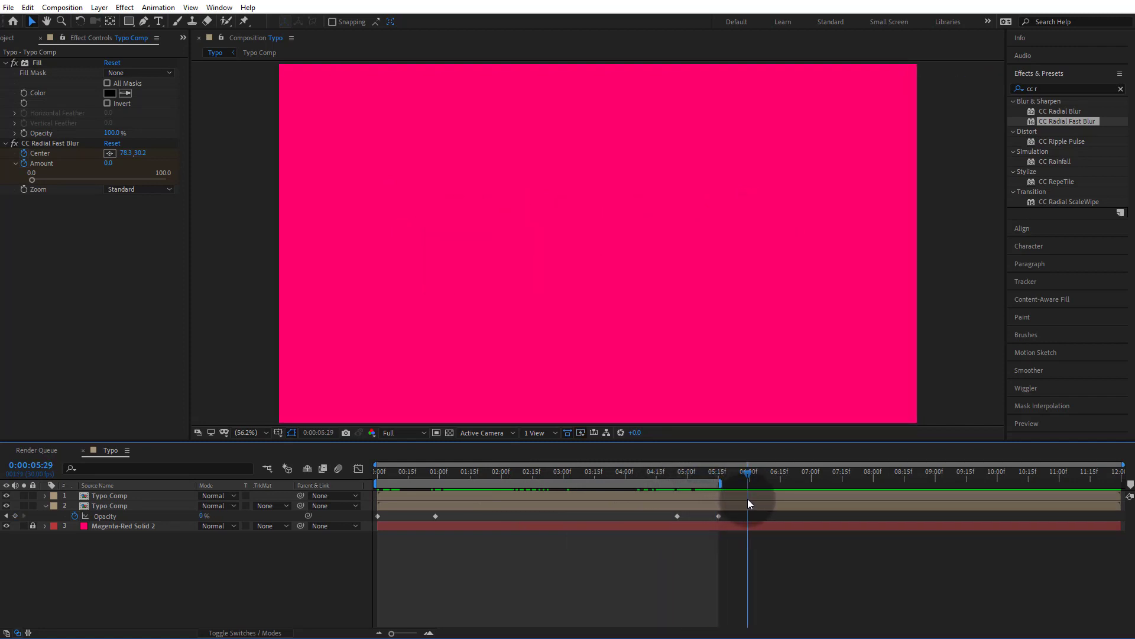
{"action": "key", "text": "n"}
{"action": "key", "text": "space"}
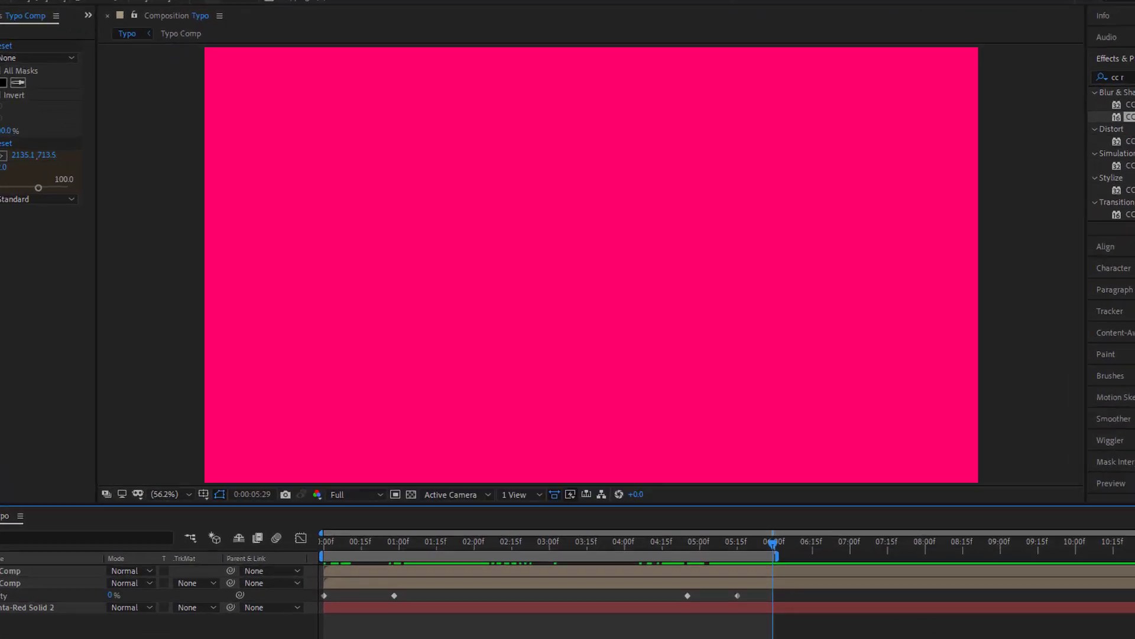